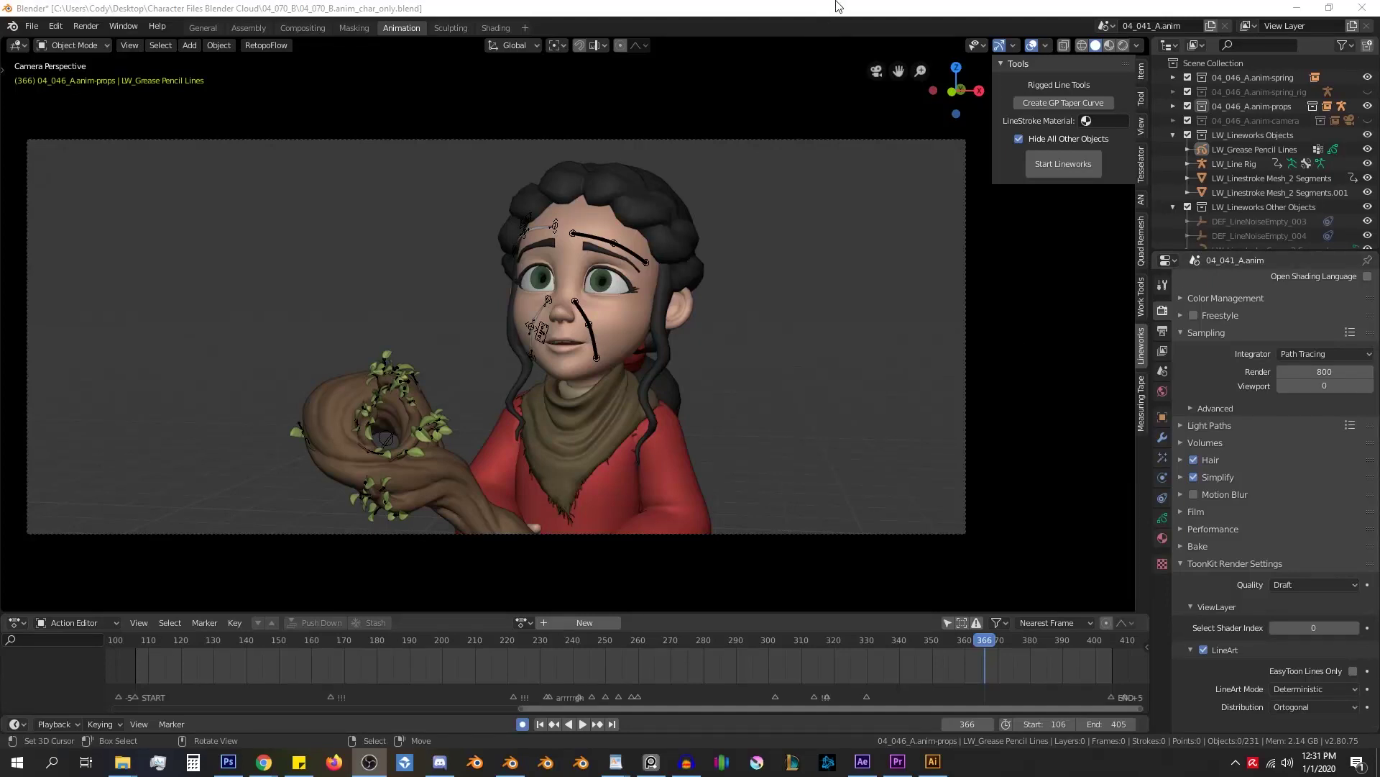
- Play the animation from outside the camera view to review how the face lines follow the character
middle_drag(514, 310, 627, 315)
key(KP_0)
key(space)
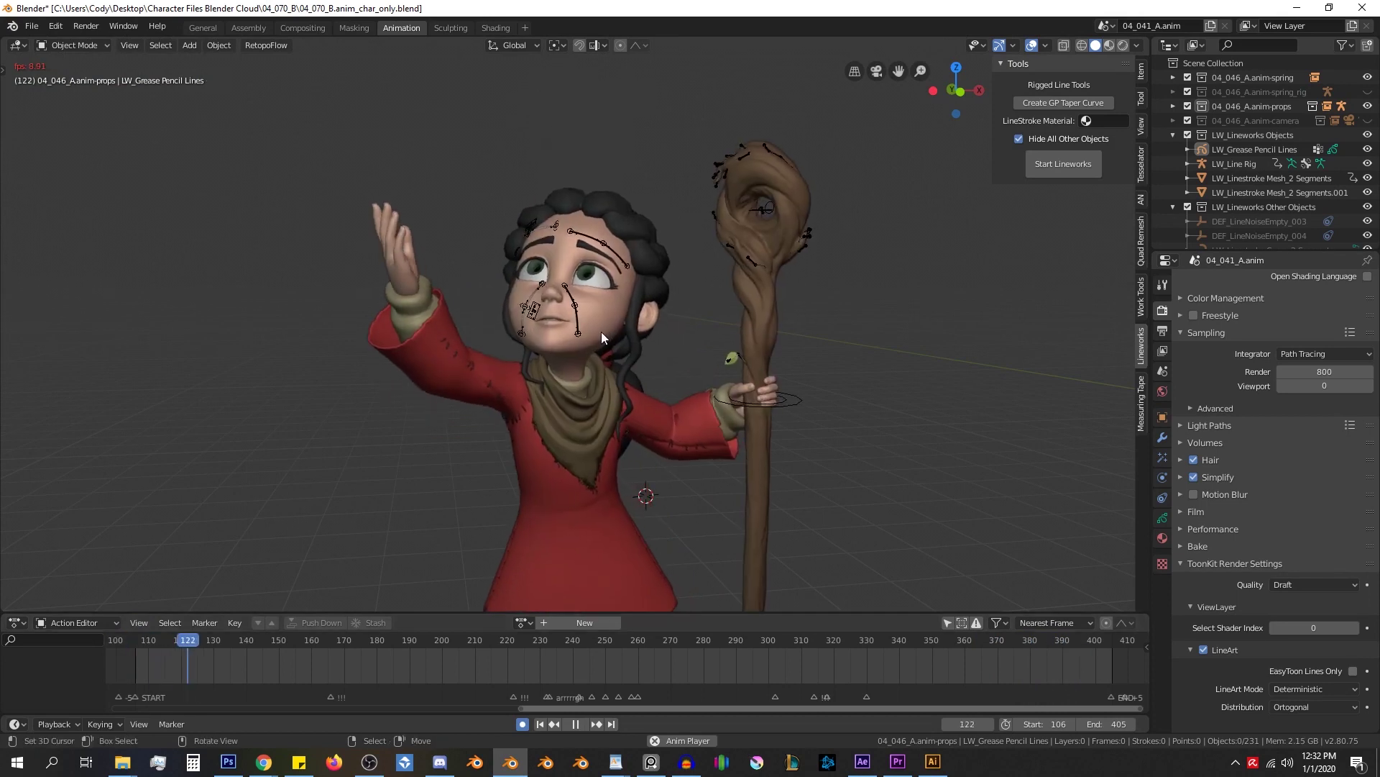
scroll(657, 371, up, 3)
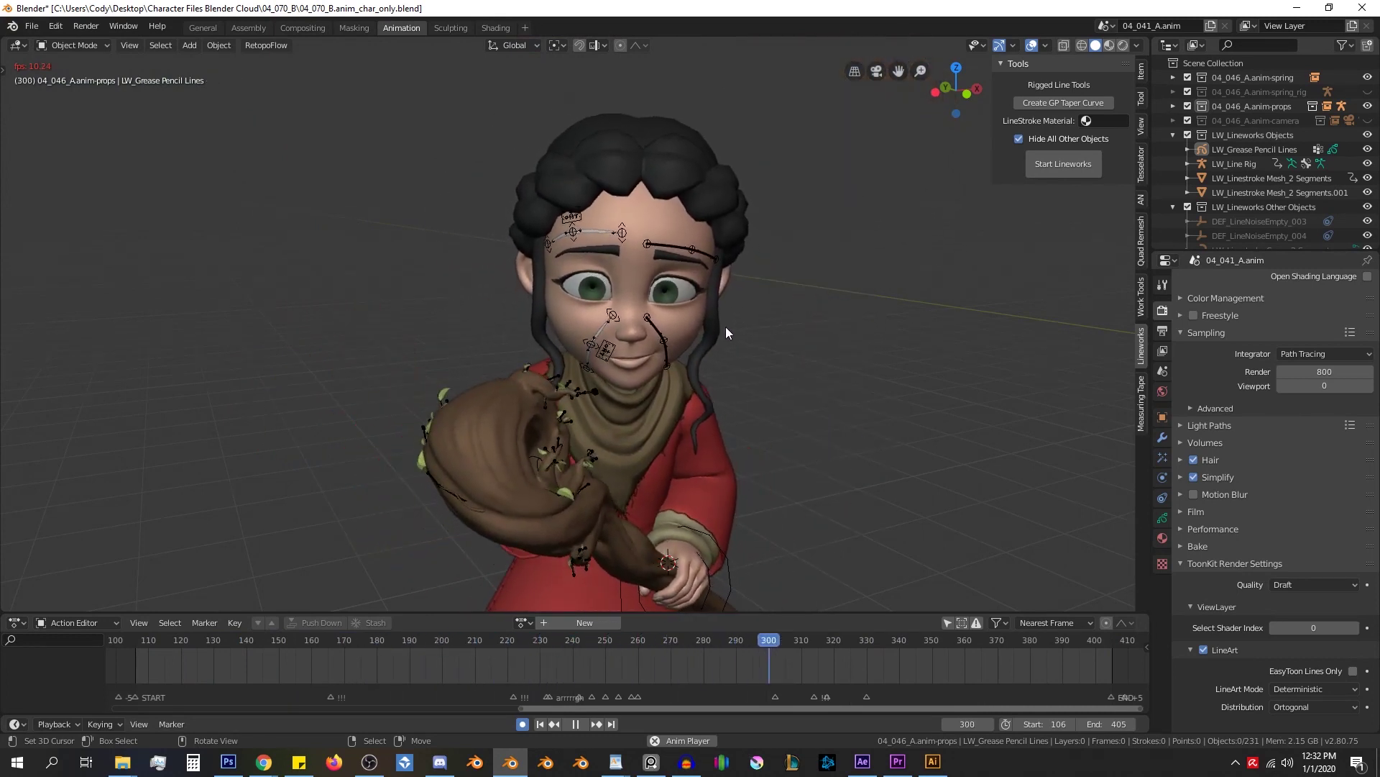
key(space)
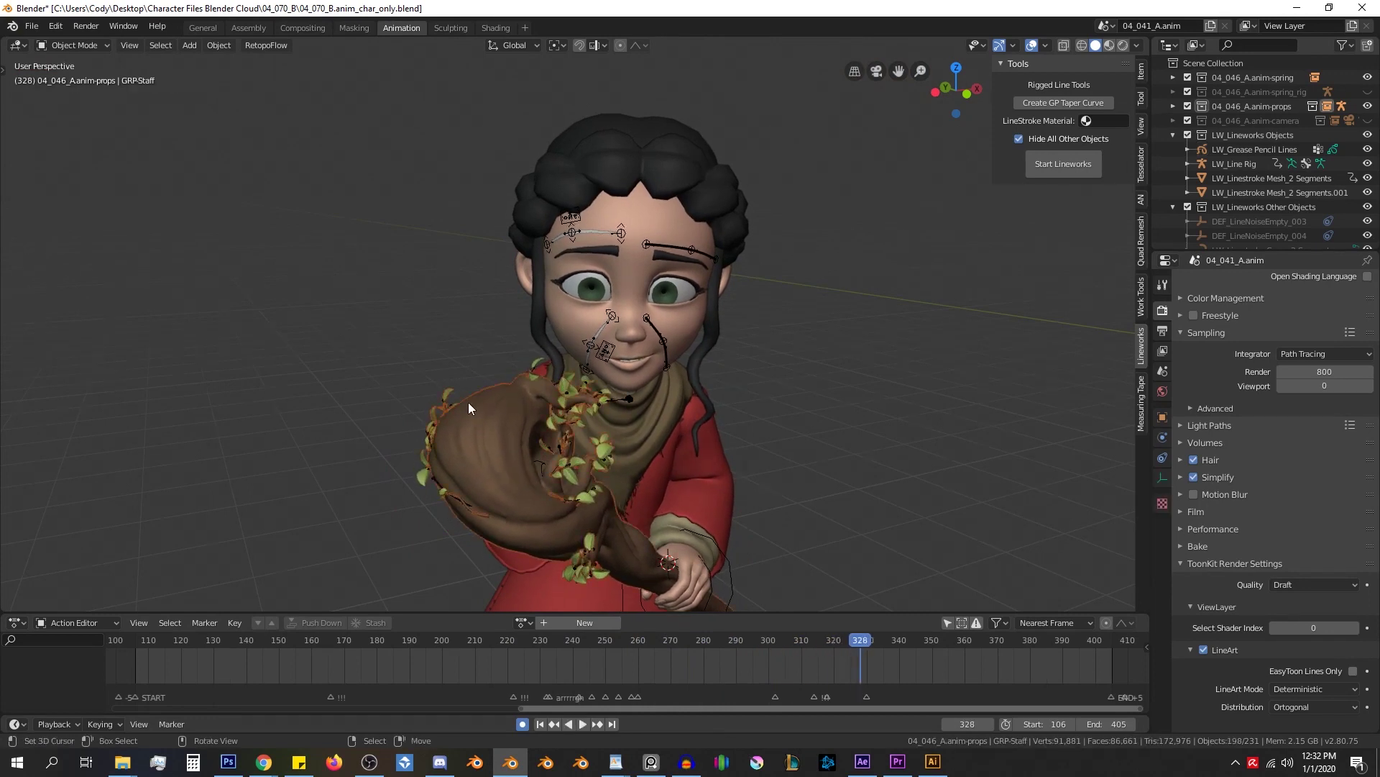
- Hide the staff and its rig, and enter Pose Mode on the face's line rig at frame 368
click(468, 403)
key(h)
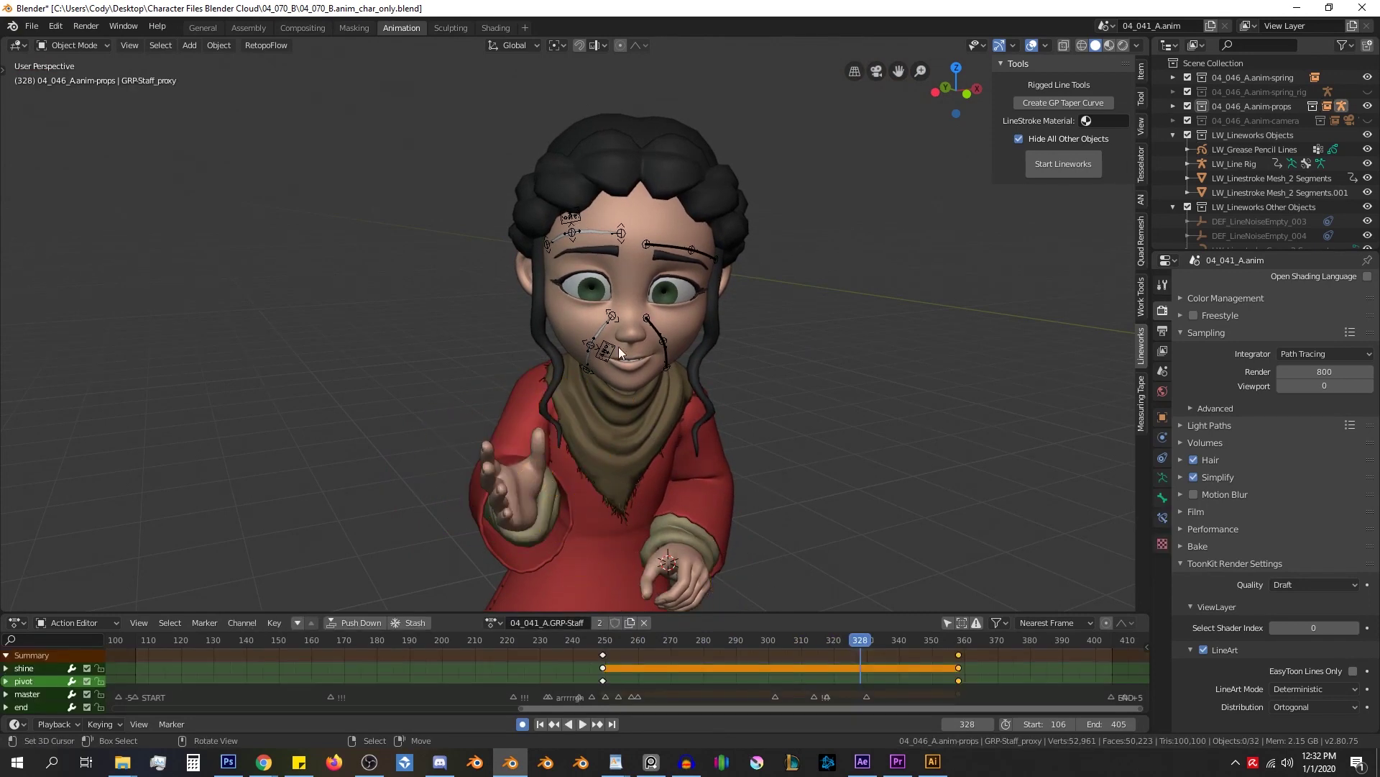
right_click(610, 315)
scroll(610, 315, down, 5)
scroll(627, 270, up, 6)
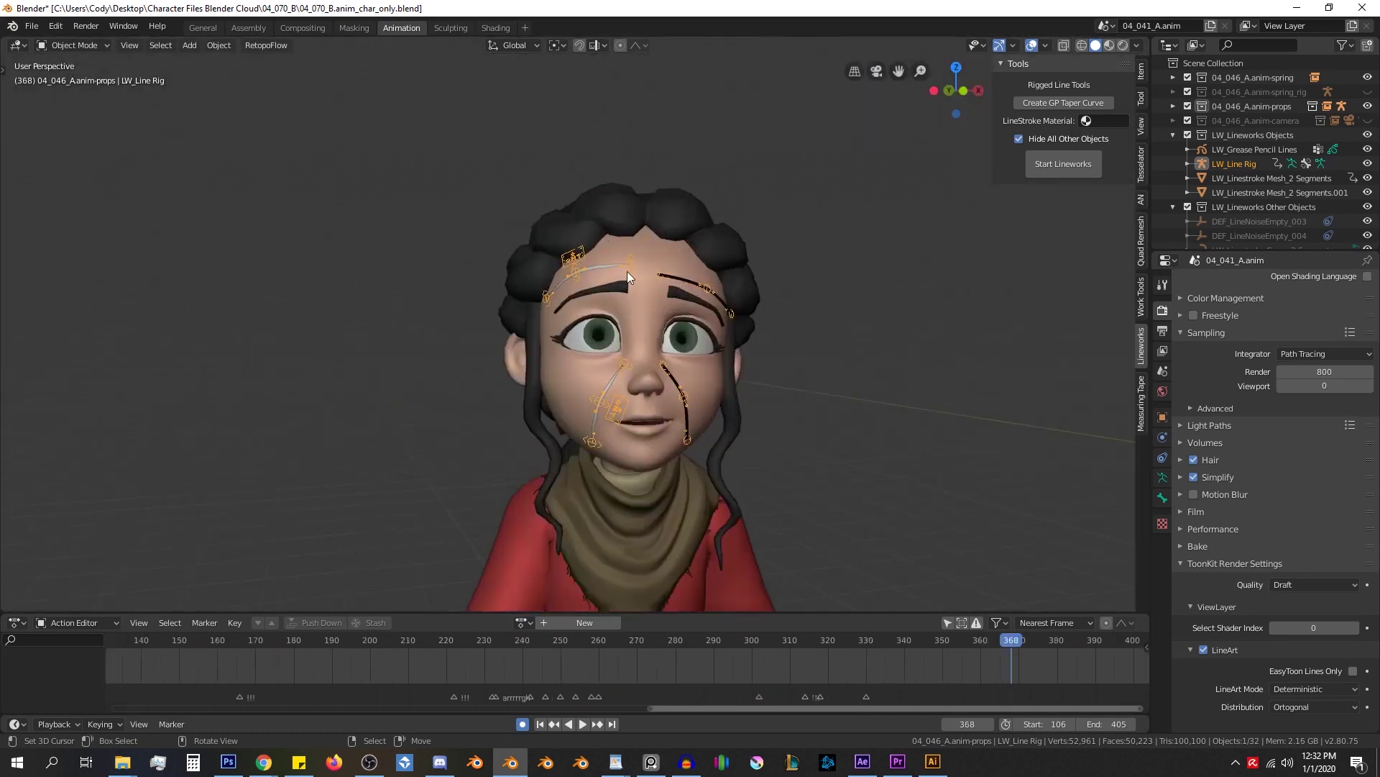
key(ctrl+Tab)
- In orthographic view, rotate and scale the middle control of the black line above the eyebrow into an S-shaped curve
middle_drag(632, 349, 631, 311)
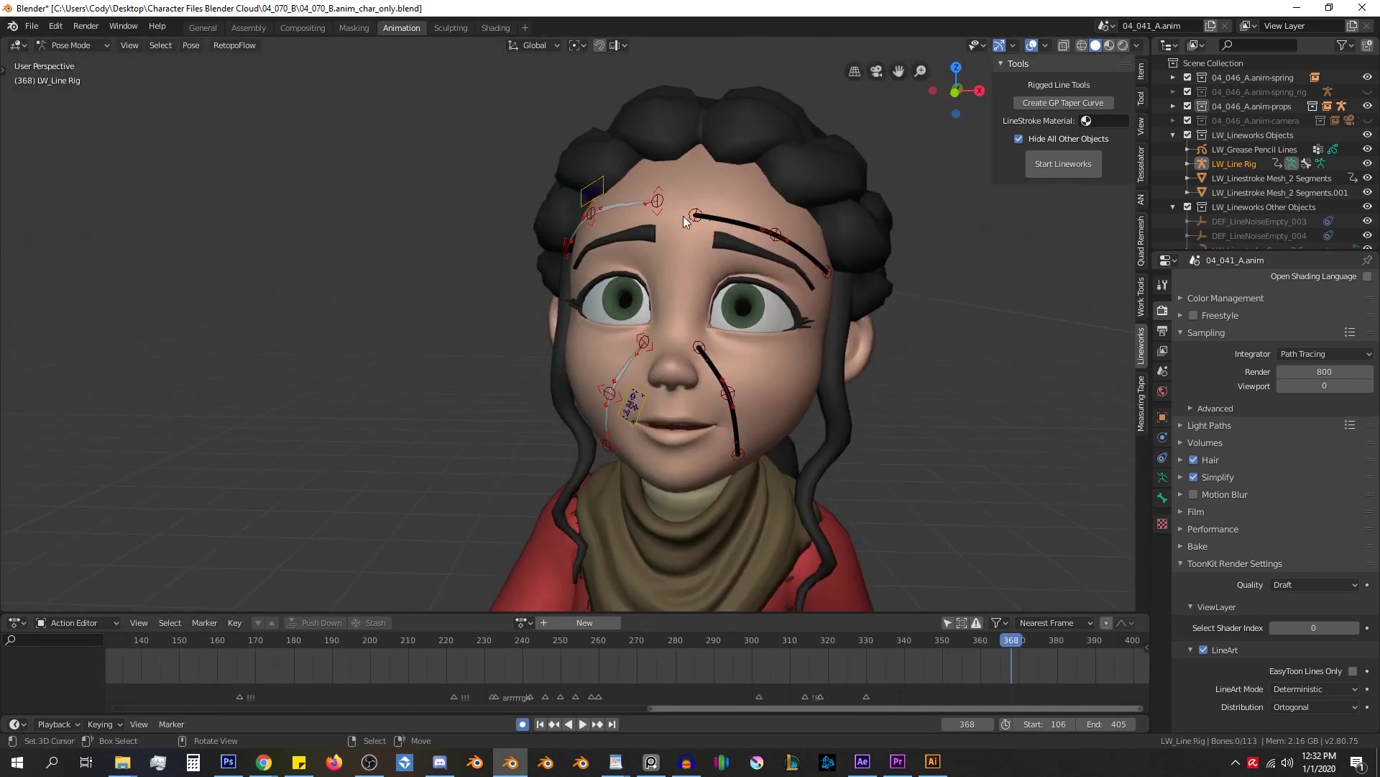
scroll(710, 197, up, 3)
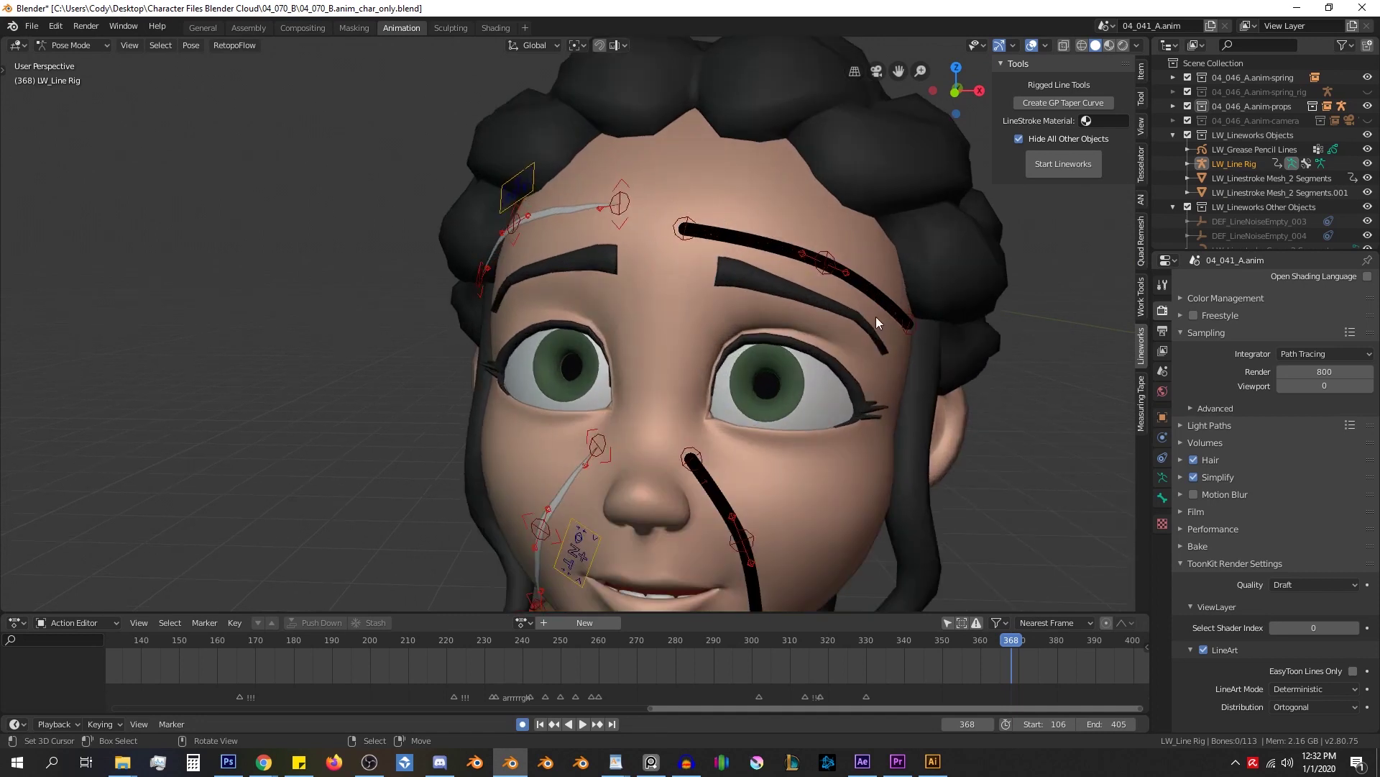
middle_drag(875, 316, 841, 322)
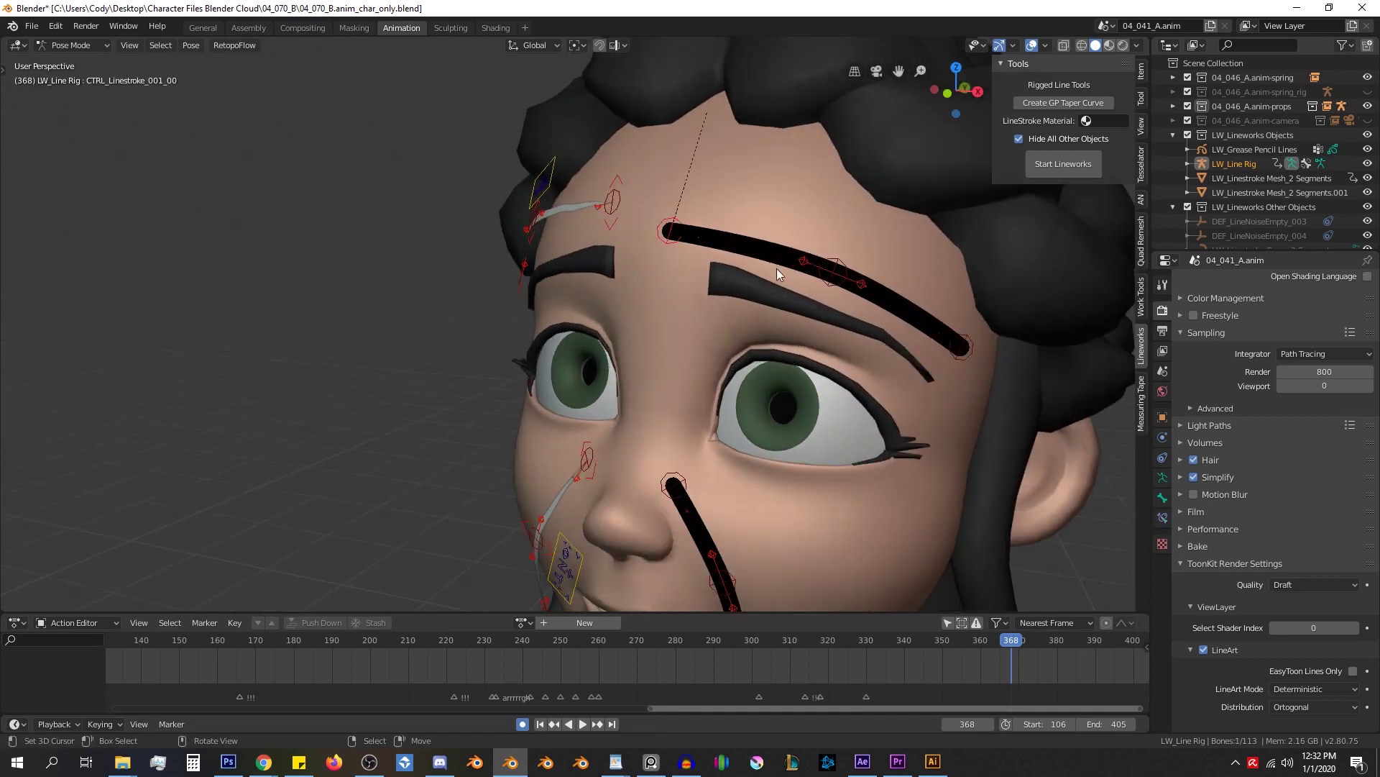
key(KP_5)
scroll(786, 268, up, 2)
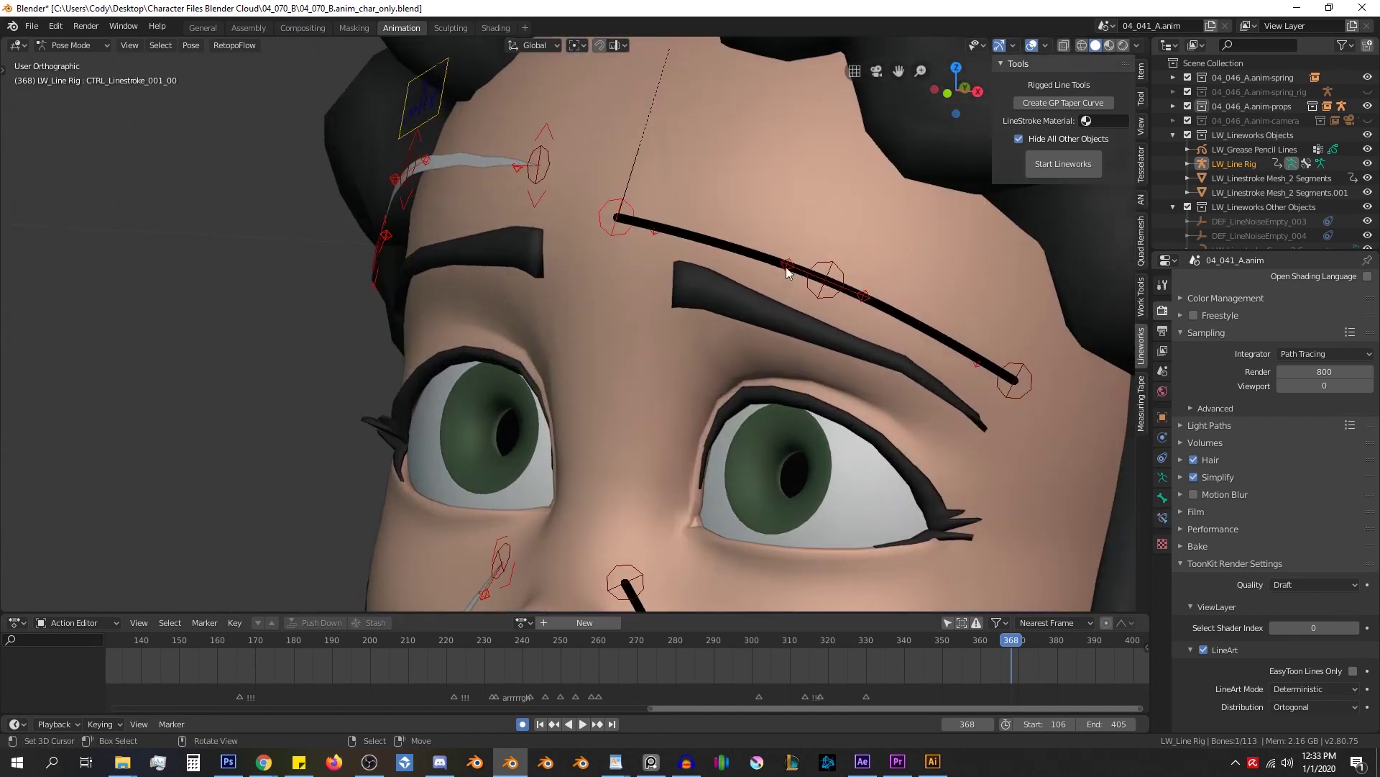
shift+middle_drag(787, 270, 811, 219)
drag(850, 212, 844, 178)
right_click(846, 179)
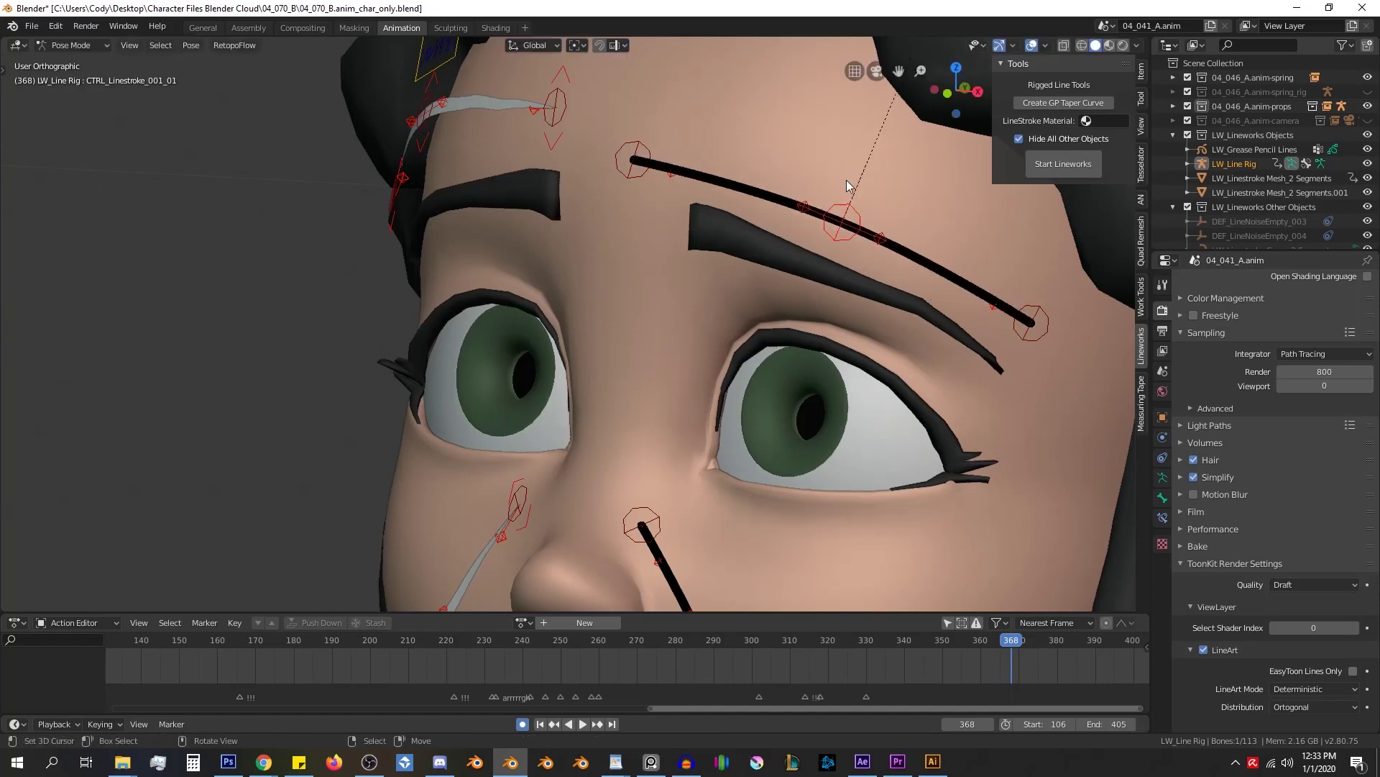
key(r)
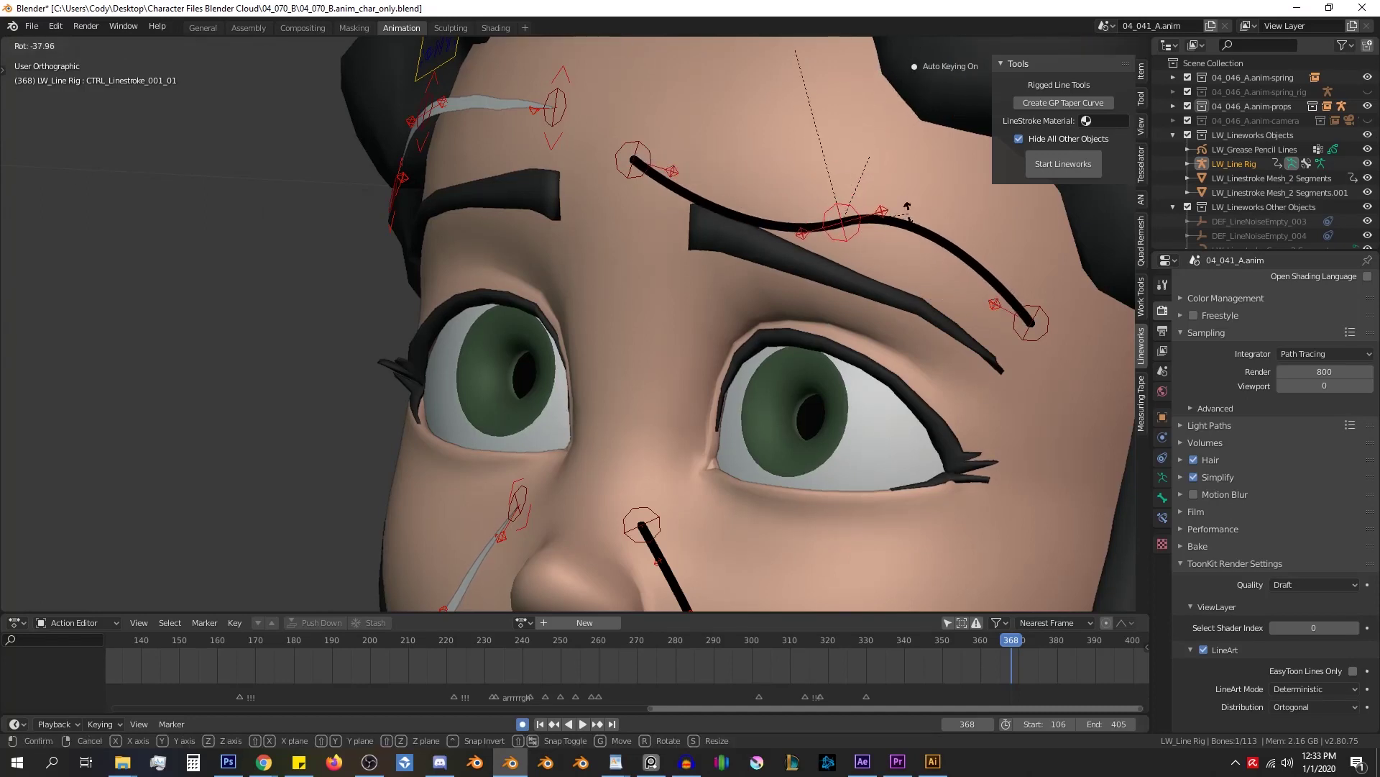
click(867, 331)
key(s)
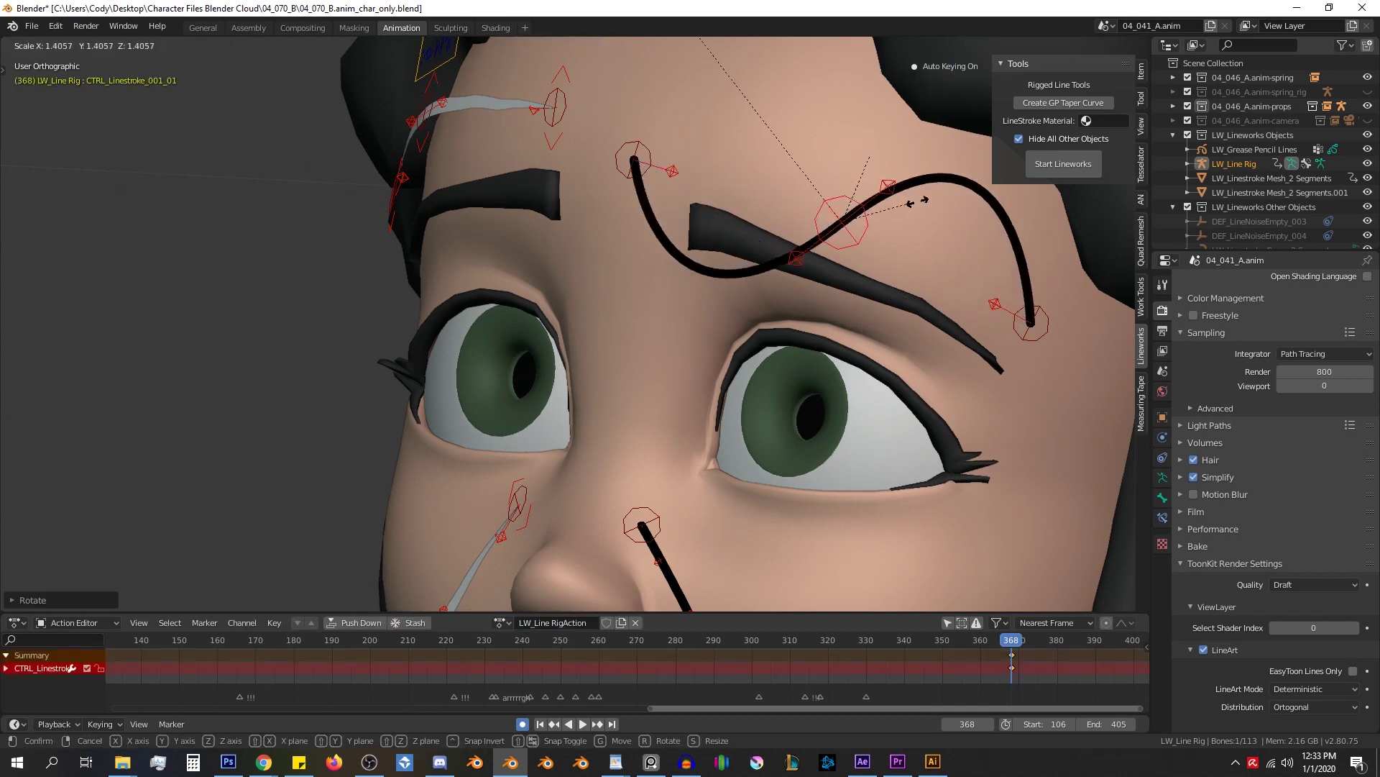
click(842, 227)
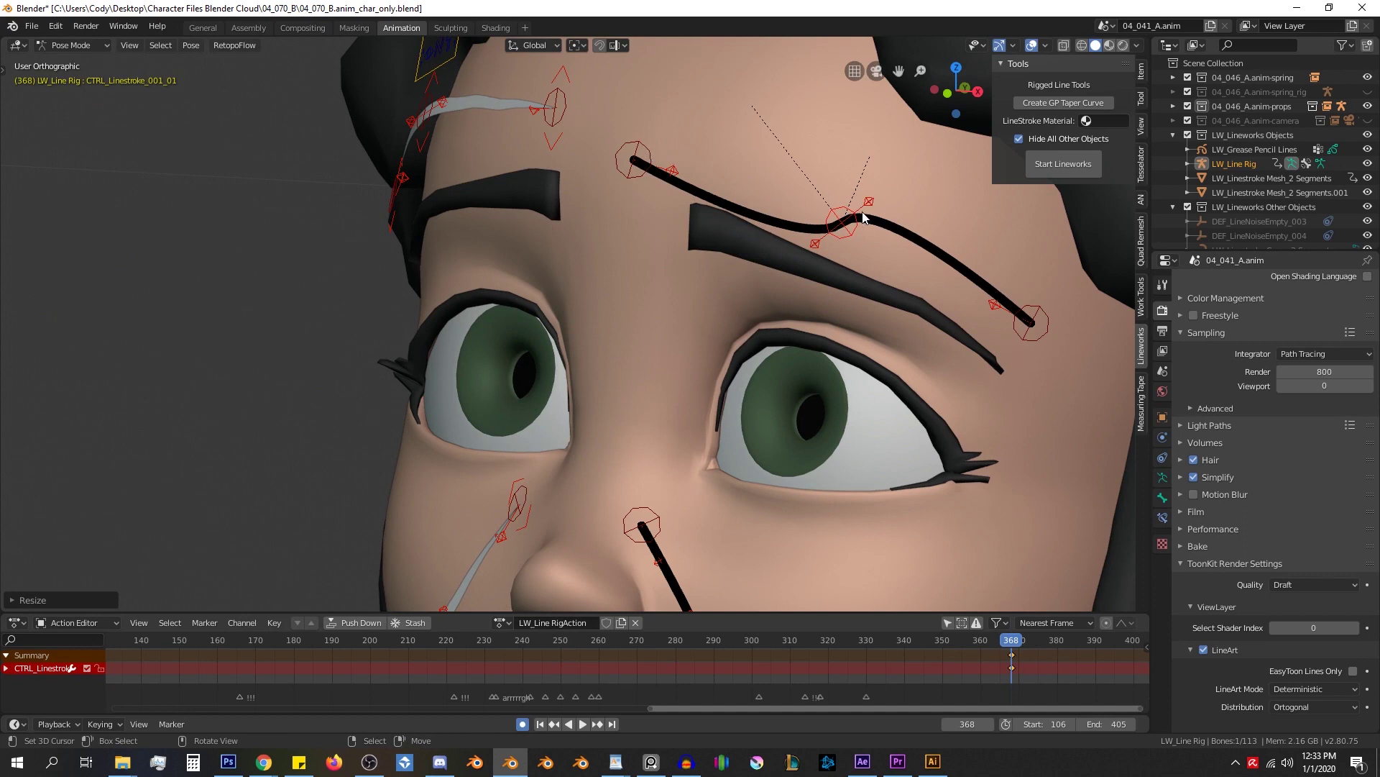
- Try rotating and scaling the individual handles beside the eyebrow line's middle control
key(s)
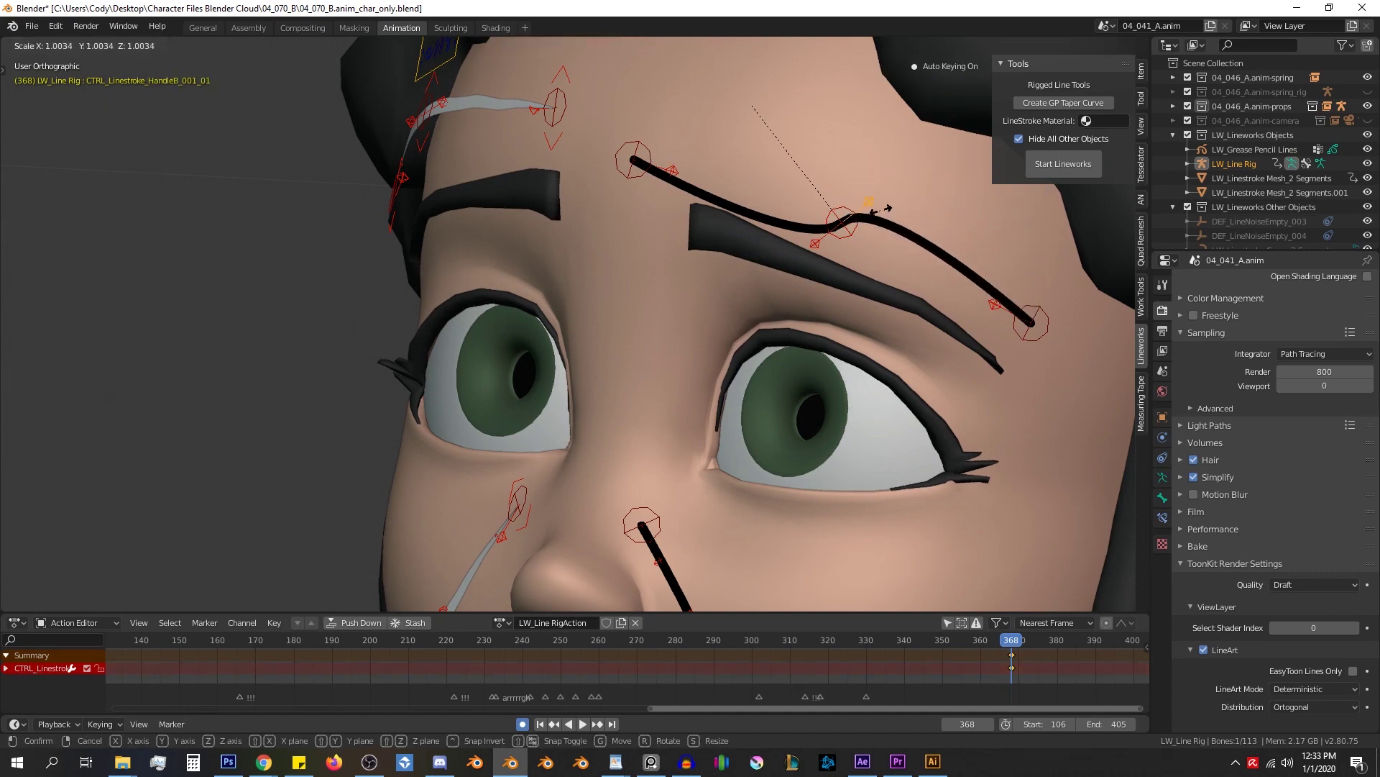
right_click(782, 259)
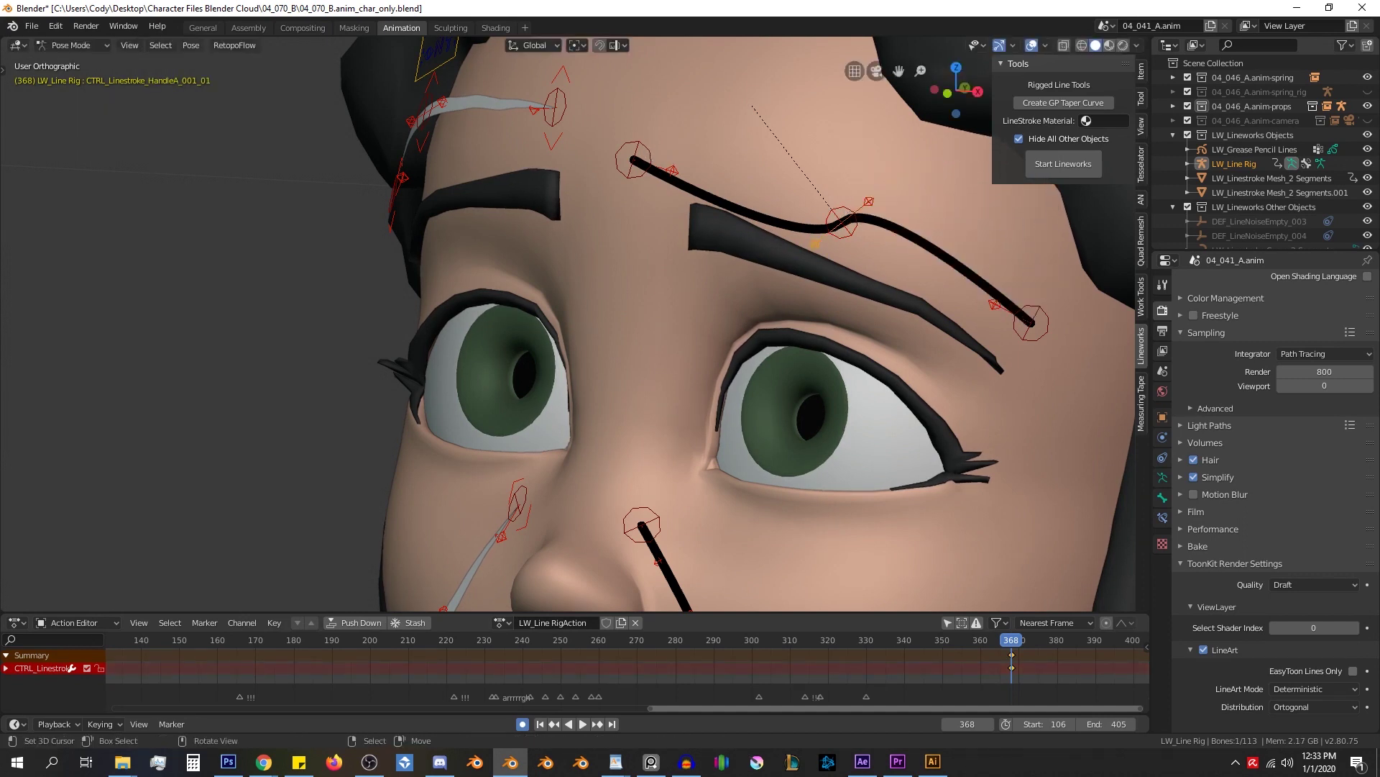
key(r)
click(858, 309)
key(s)
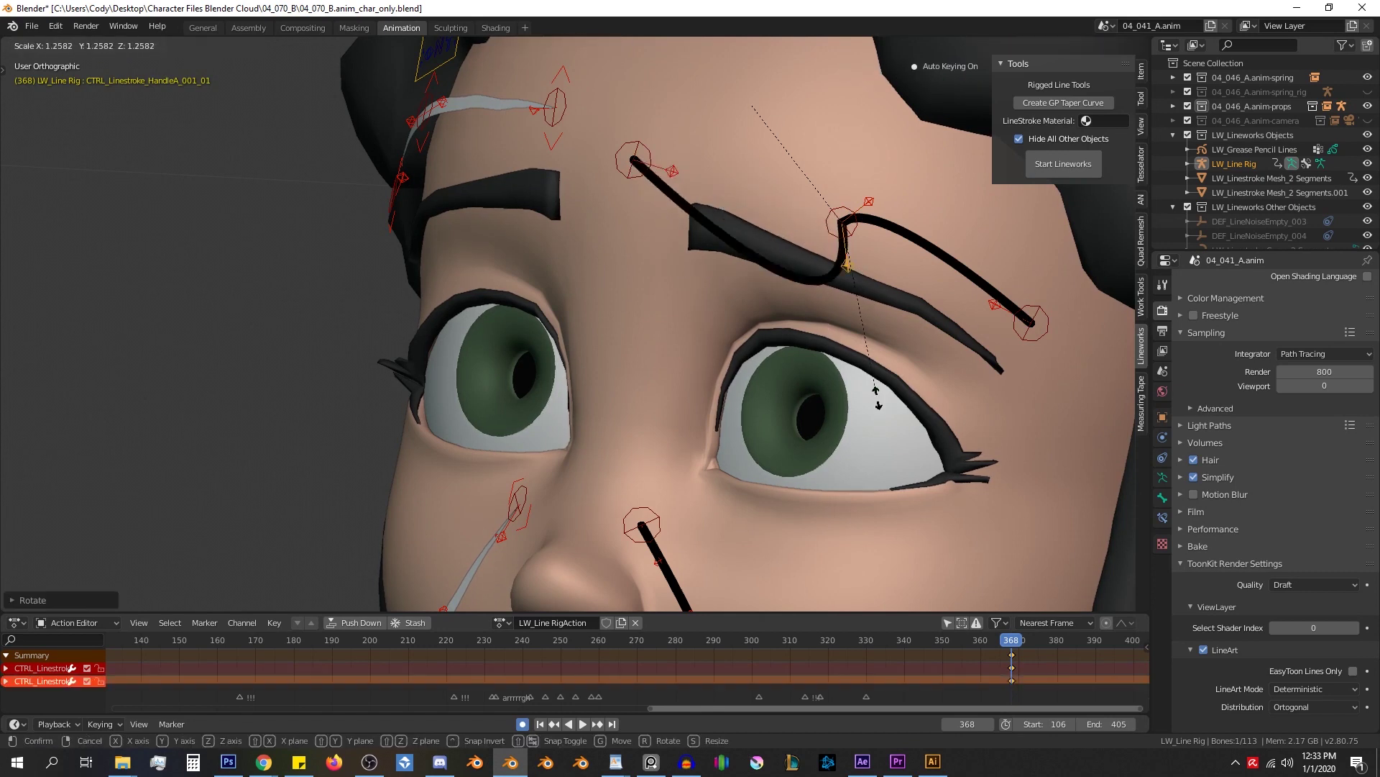
click(911, 456)
key(alt+r)
key(ctrl+z)
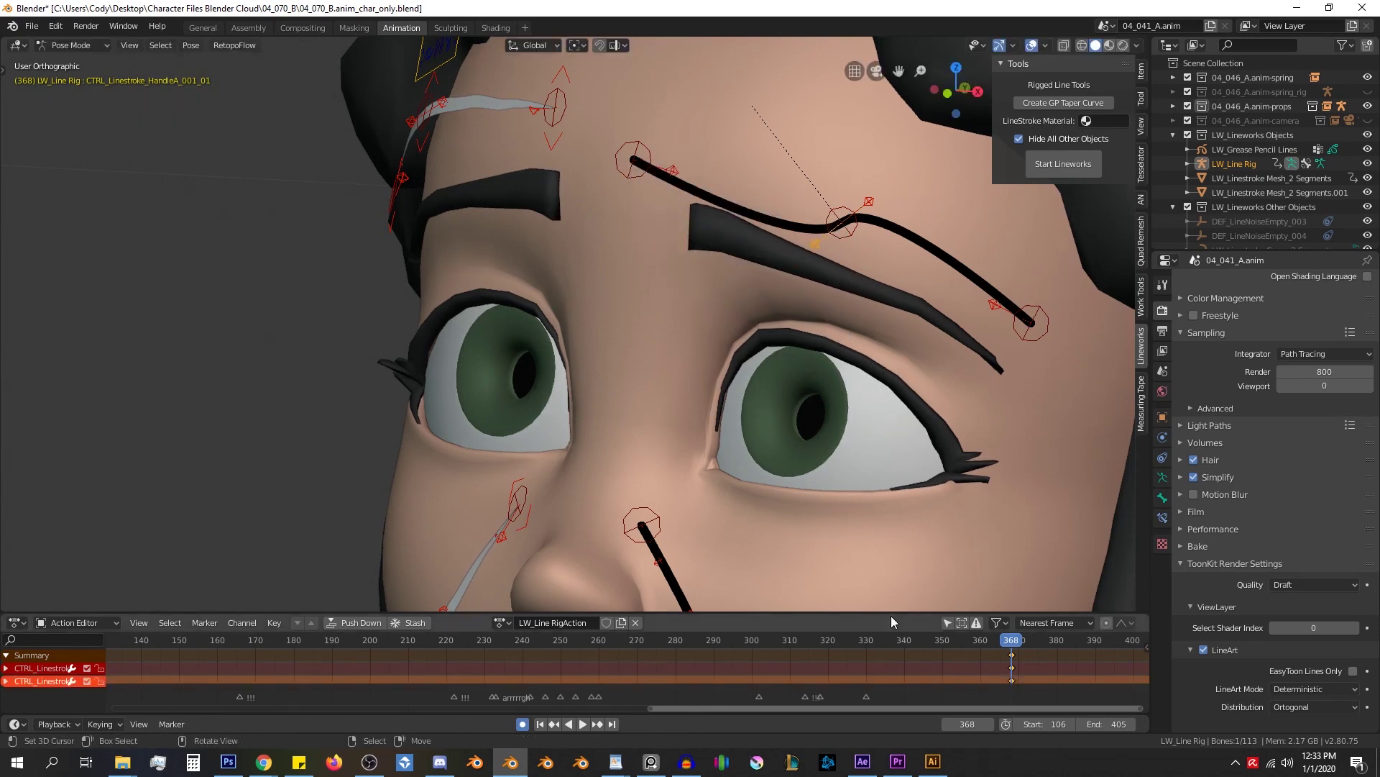
- Rotate the eyebrow line's middle control about 90 degrees and rescale it to reverse the bend of the line
right_click(849, 232)
key(r)
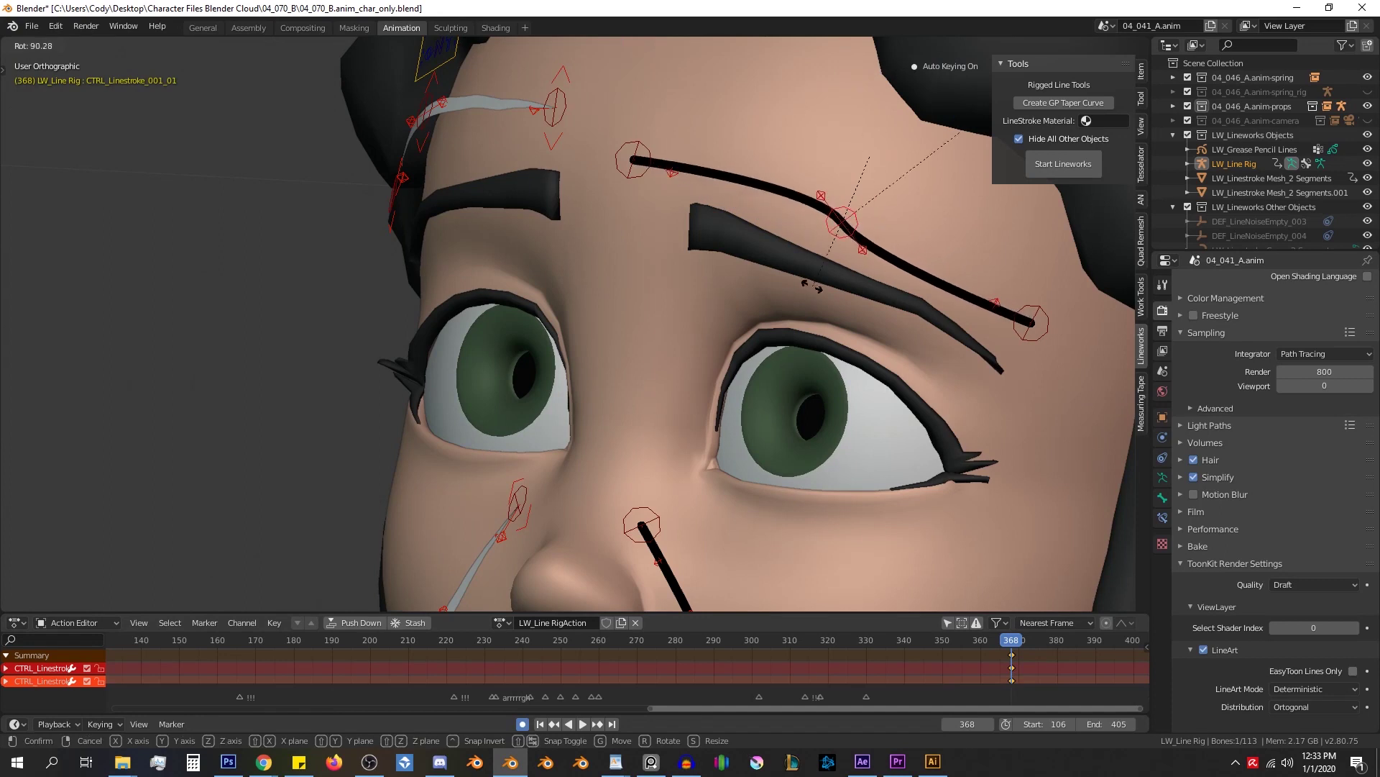
click(822, 287)
key(s)
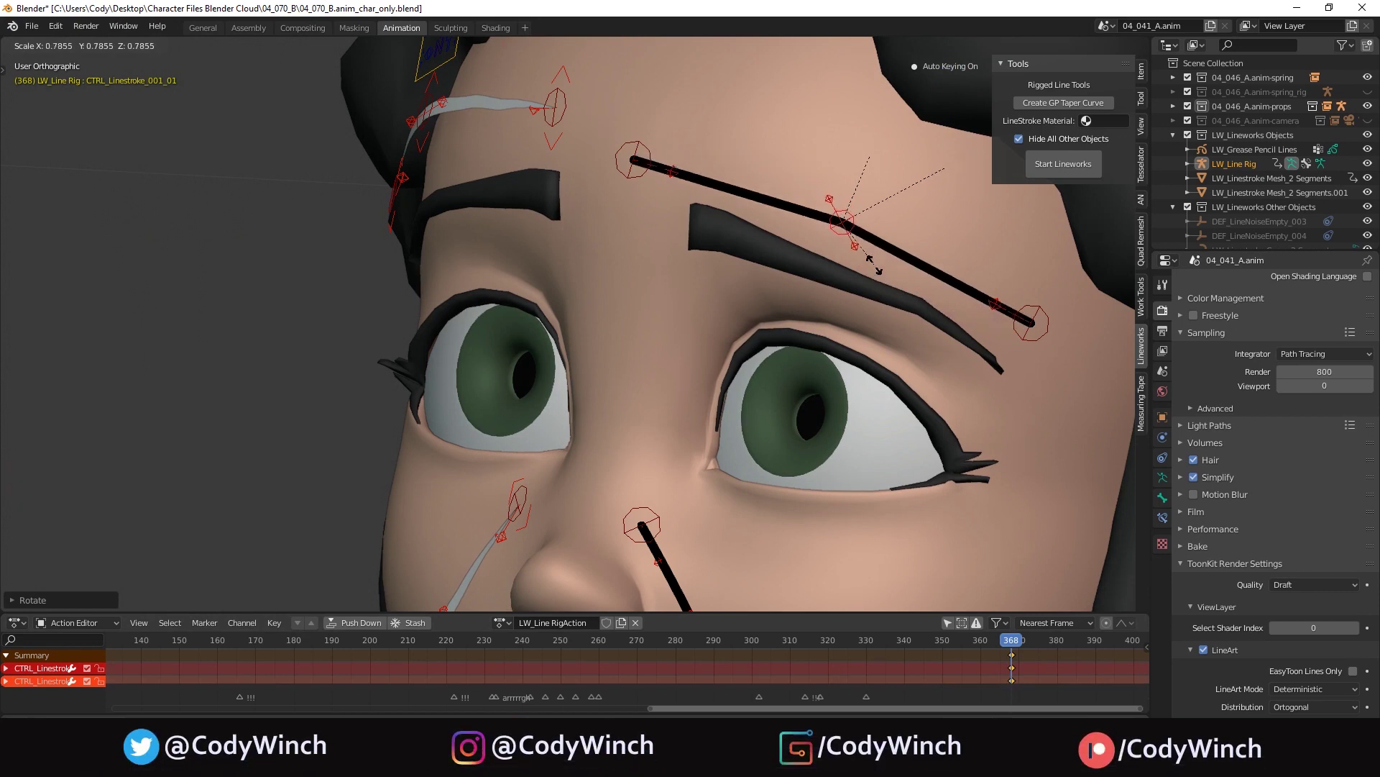
click(883, 277)
- Select the middle control of the black cheek line beside the nose and set the transform orientation to Local
scroll(870, 302, down, 2)
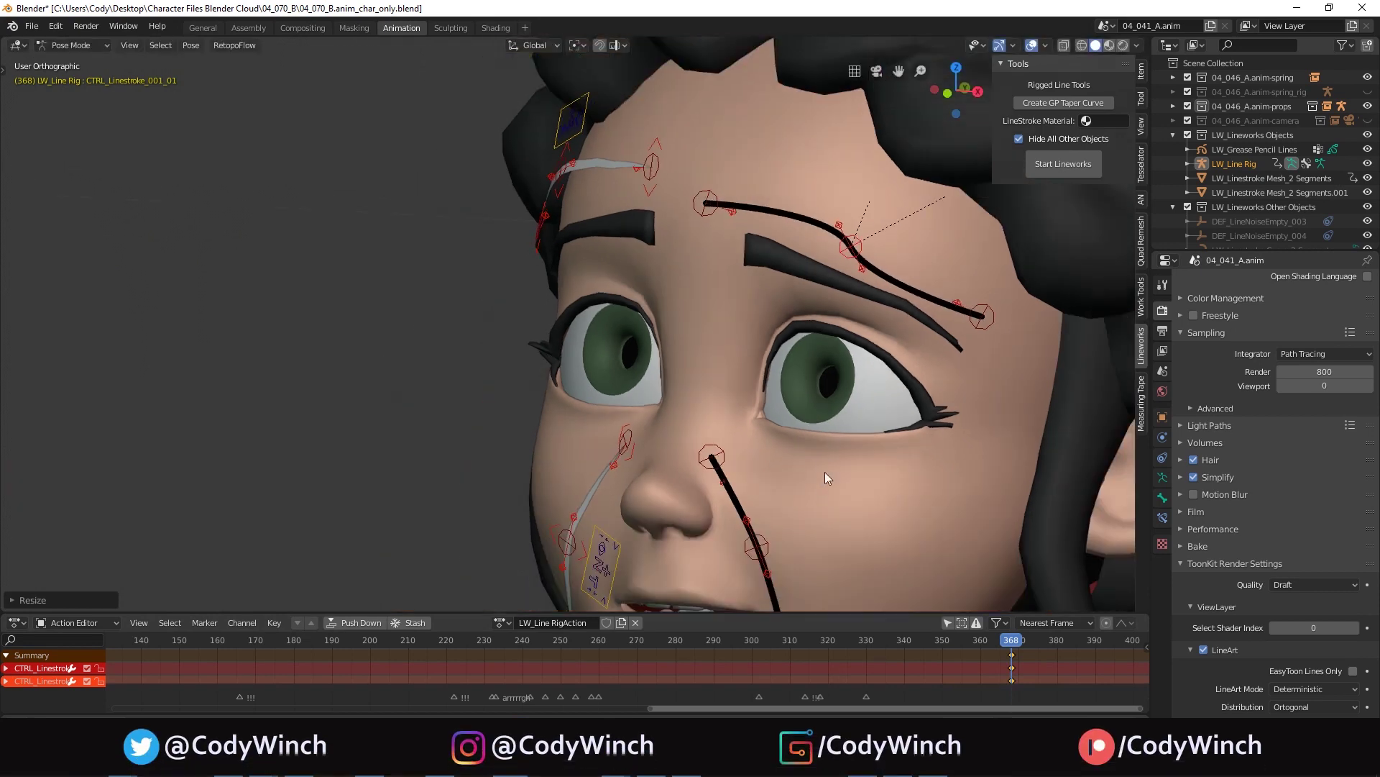
shift+middle_drag(825, 472, 795, 321)
click(804, 318)
scroll(804, 317, up, 3)
key(r)
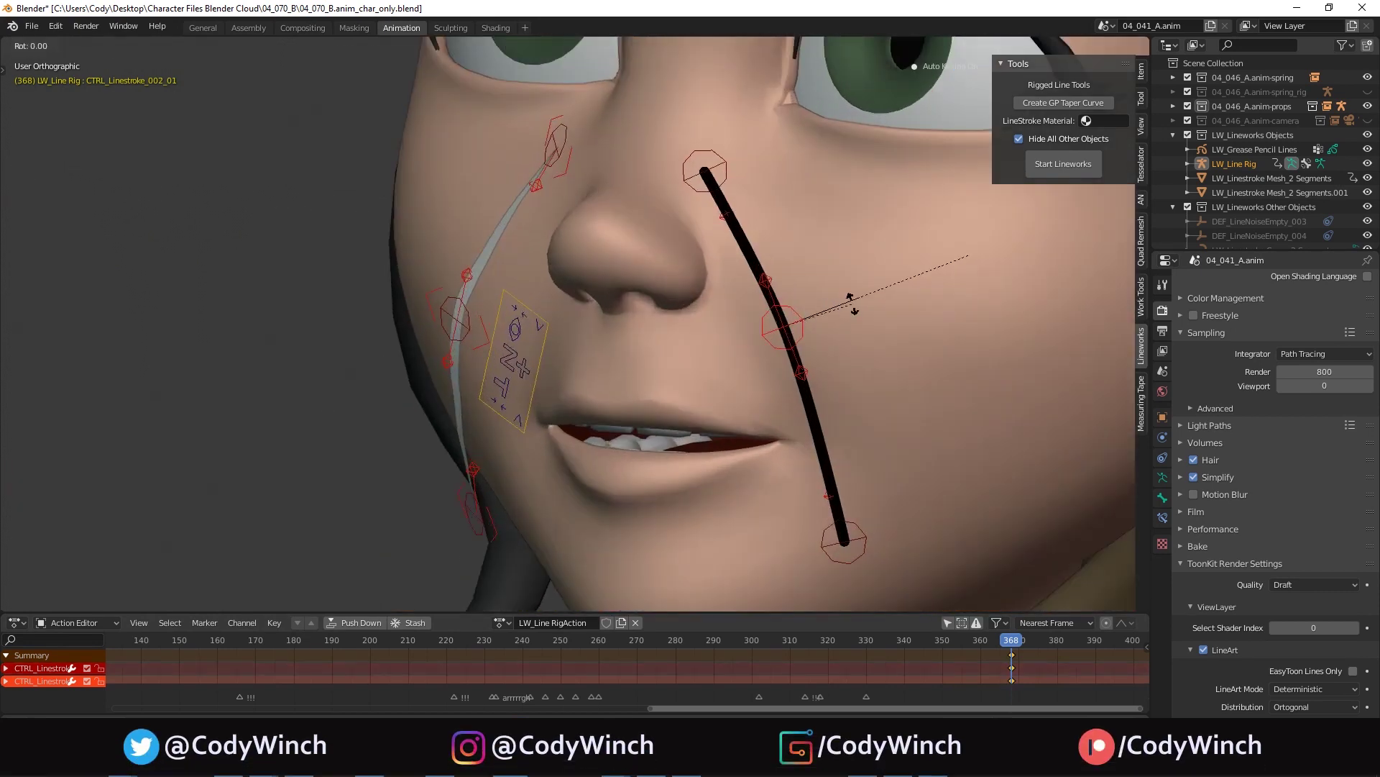
key(z)
right_click(856, 293)
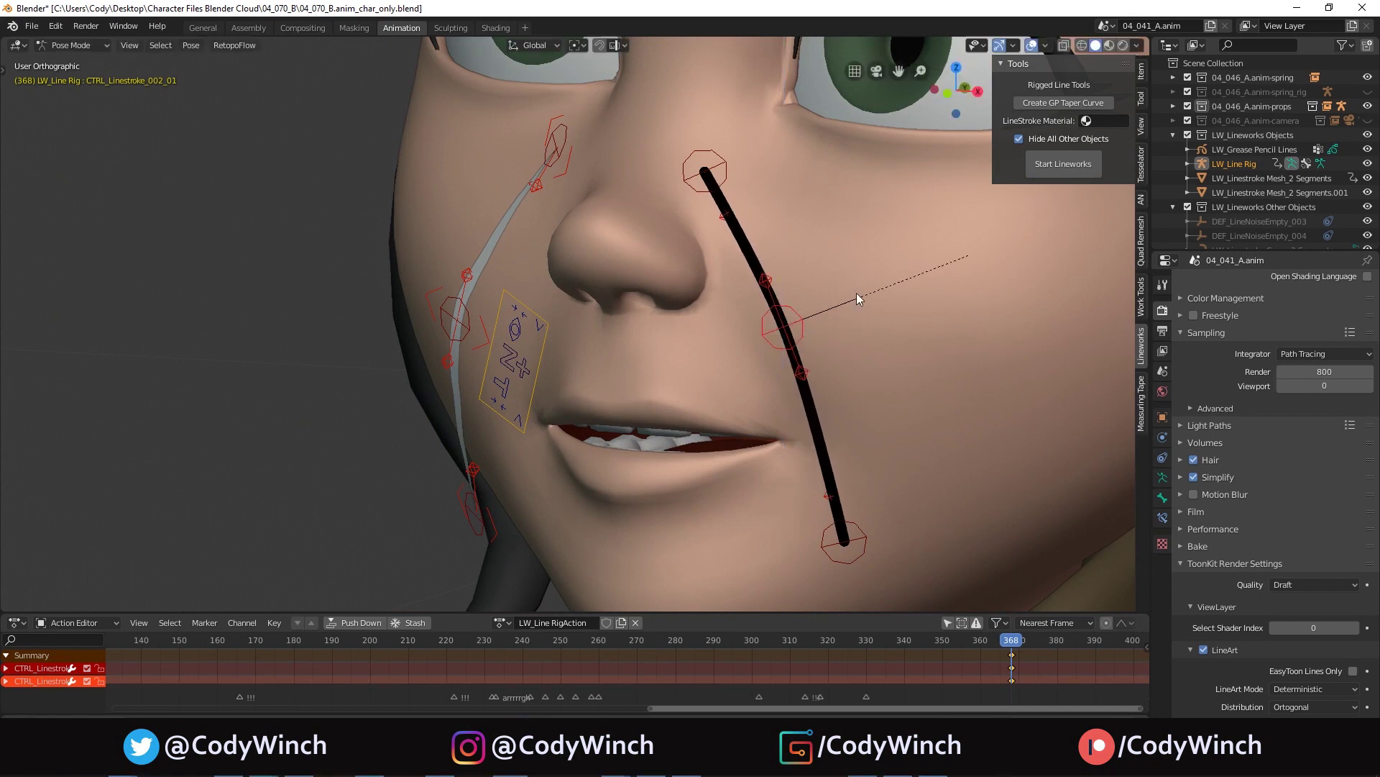
click(545, 46)
click(533, 105)
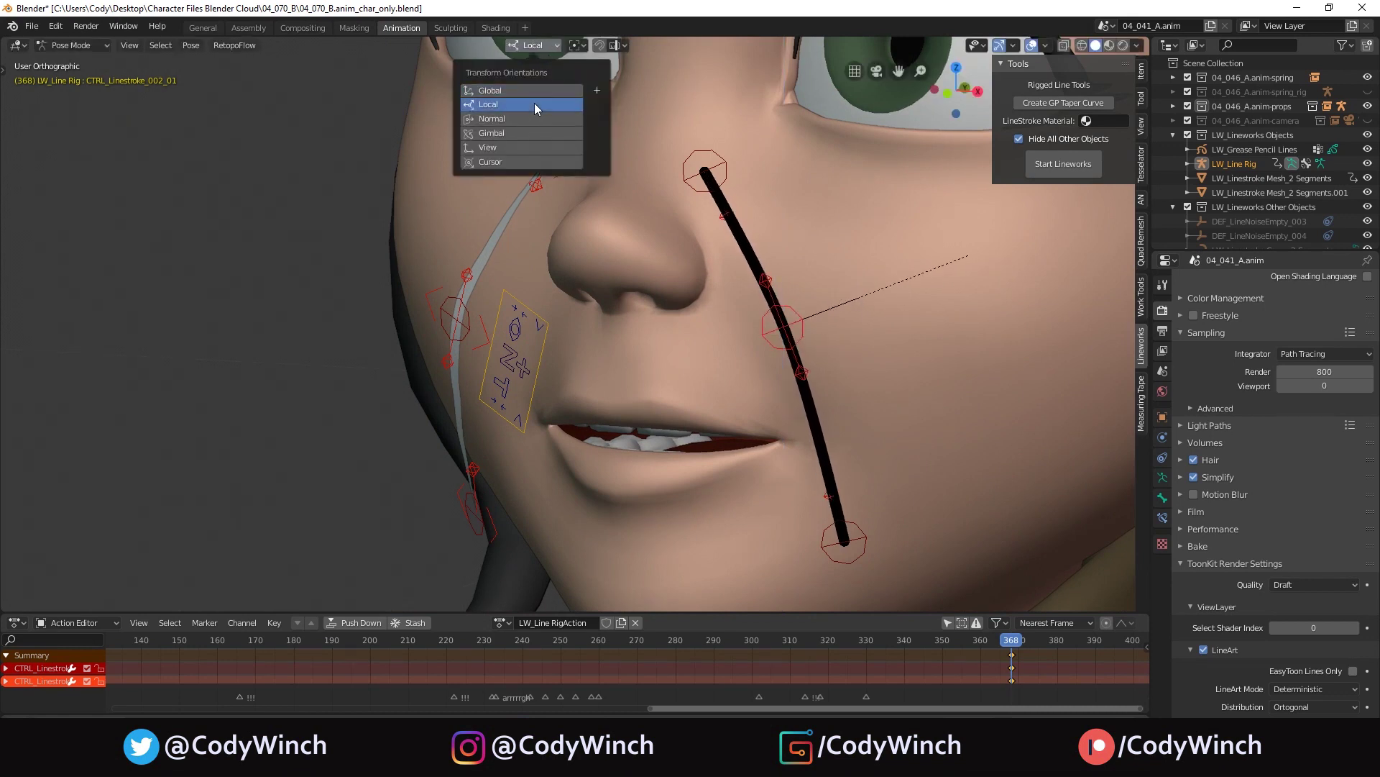
- Rotate the cheek line's middle control about its local Z axis and scale it down
key(z)
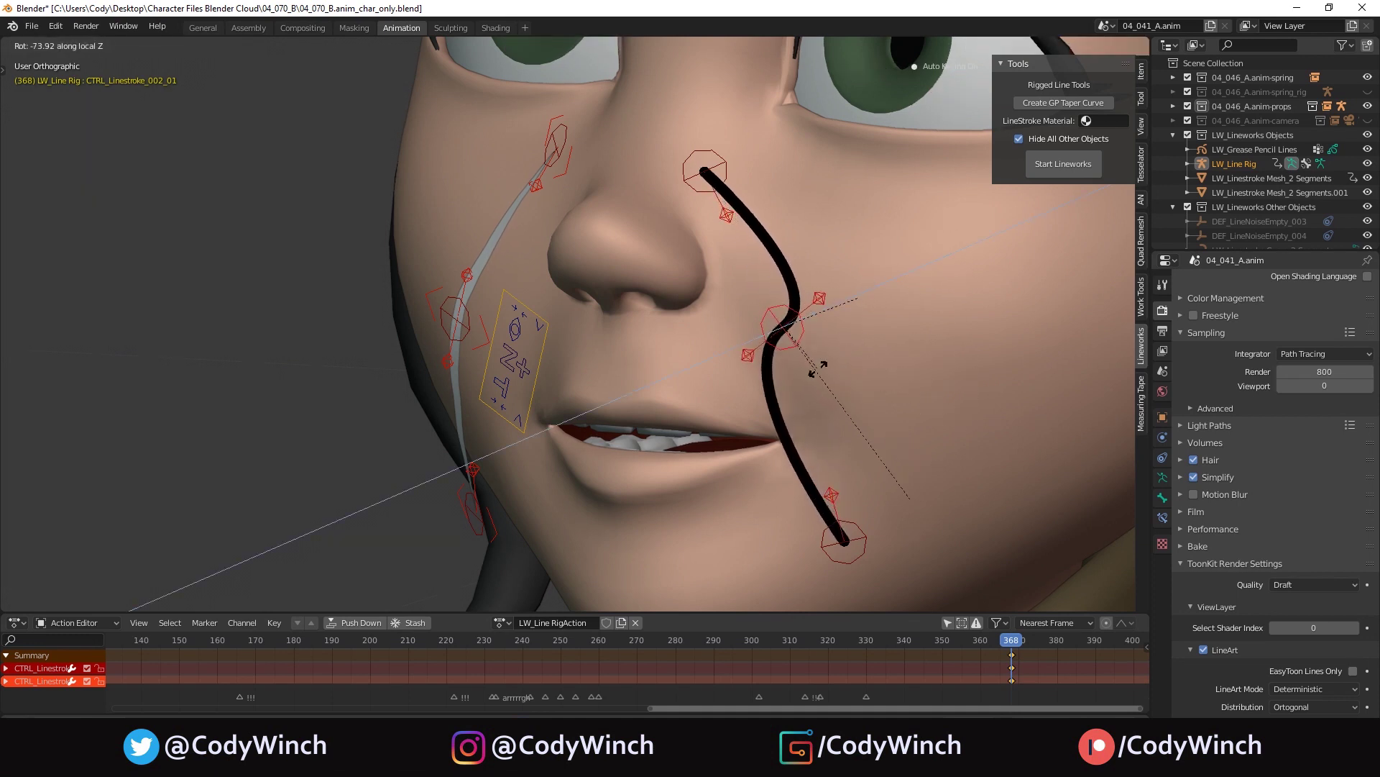
click(843, 303)
key(s)
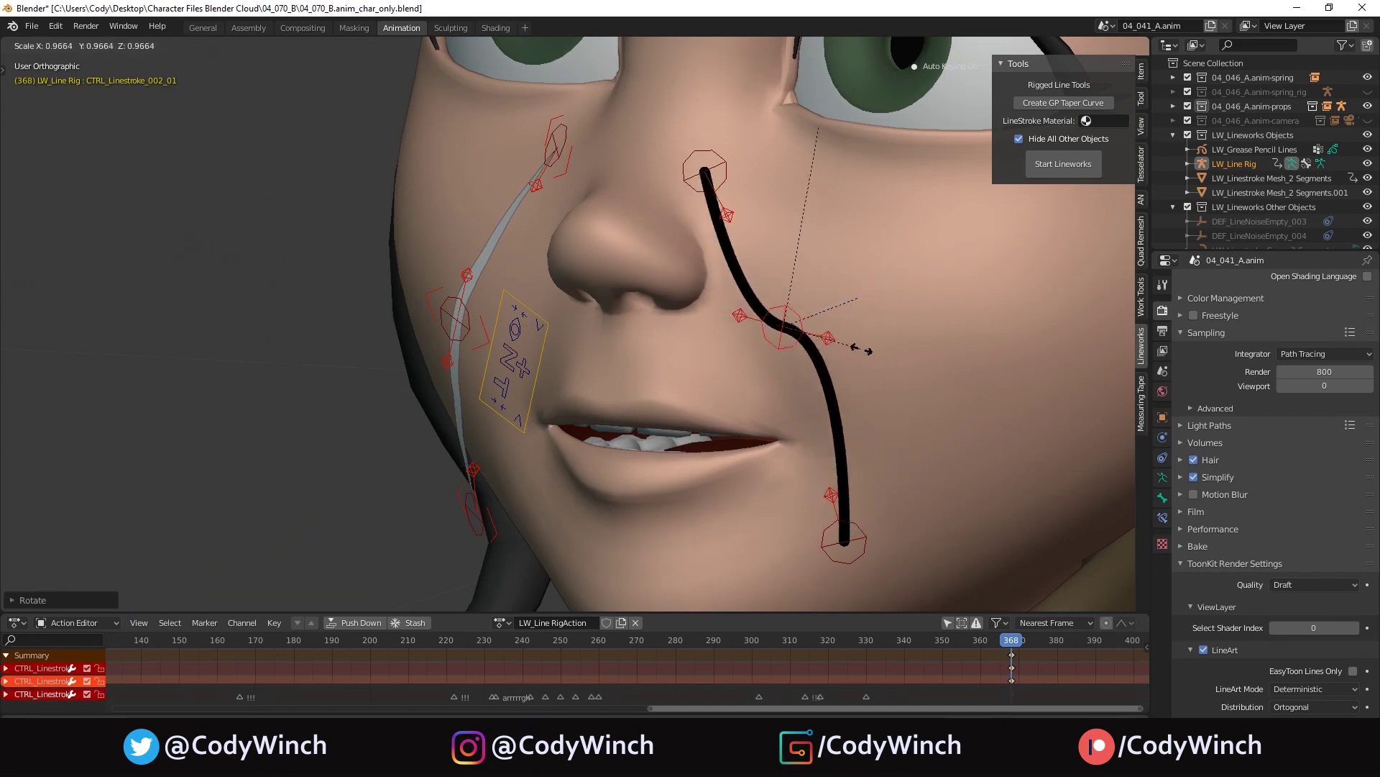
click(854, 353)
- Try scaling the individual handles on either side of the cheek line's middle control
click(828, 337)
key(s)
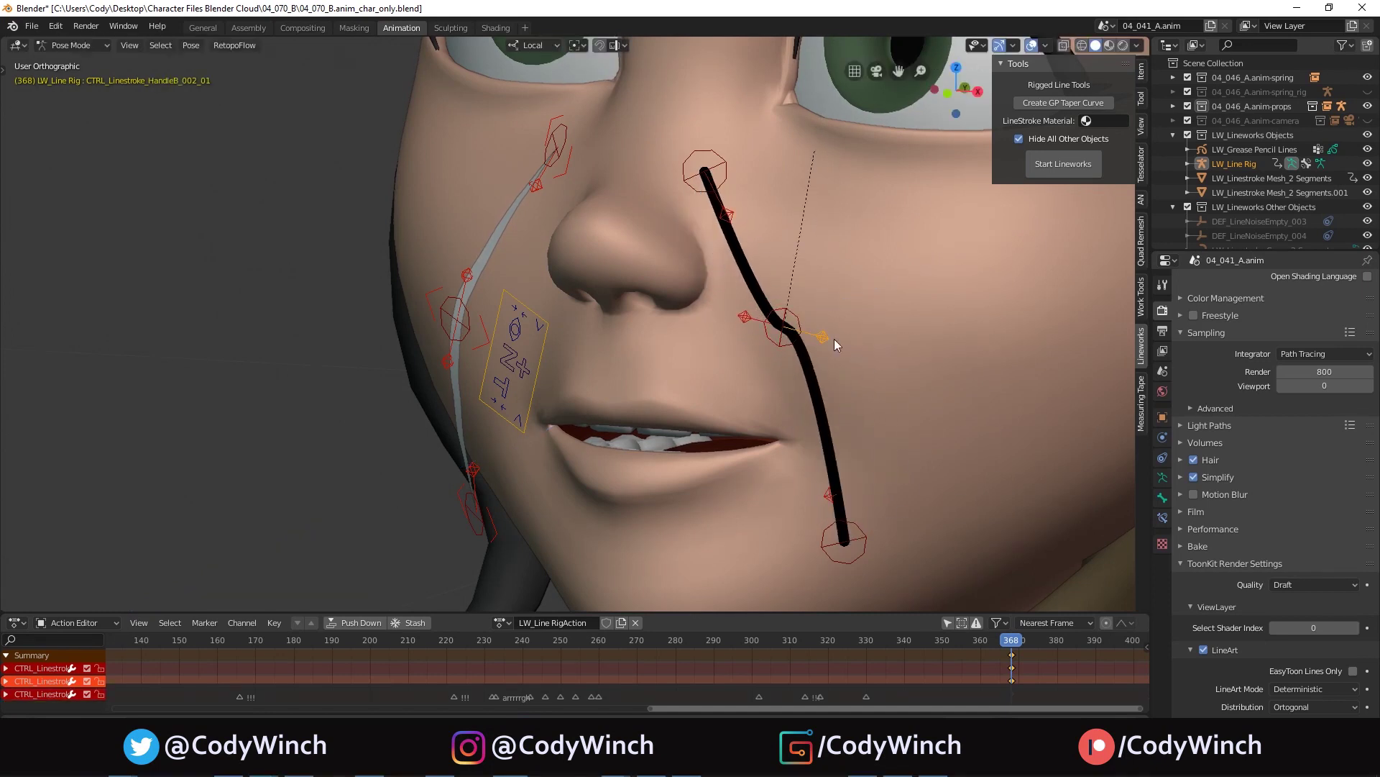
click(744, 316)
click(1013, 45)
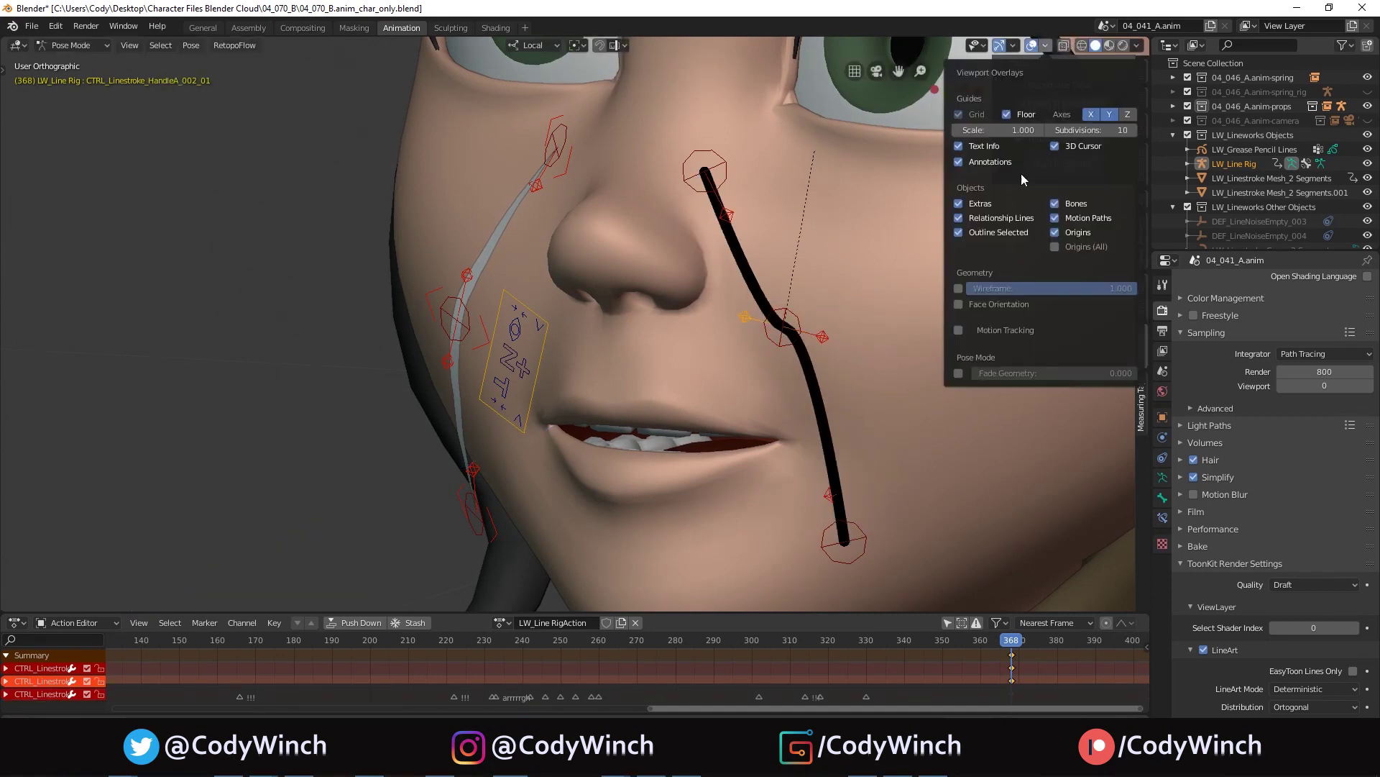
- Move the cheek line's middle control up and outward onto the cheek and rotate it so the line bows out
key(r)
click(851, 351)
key(g)
click(925, 320)
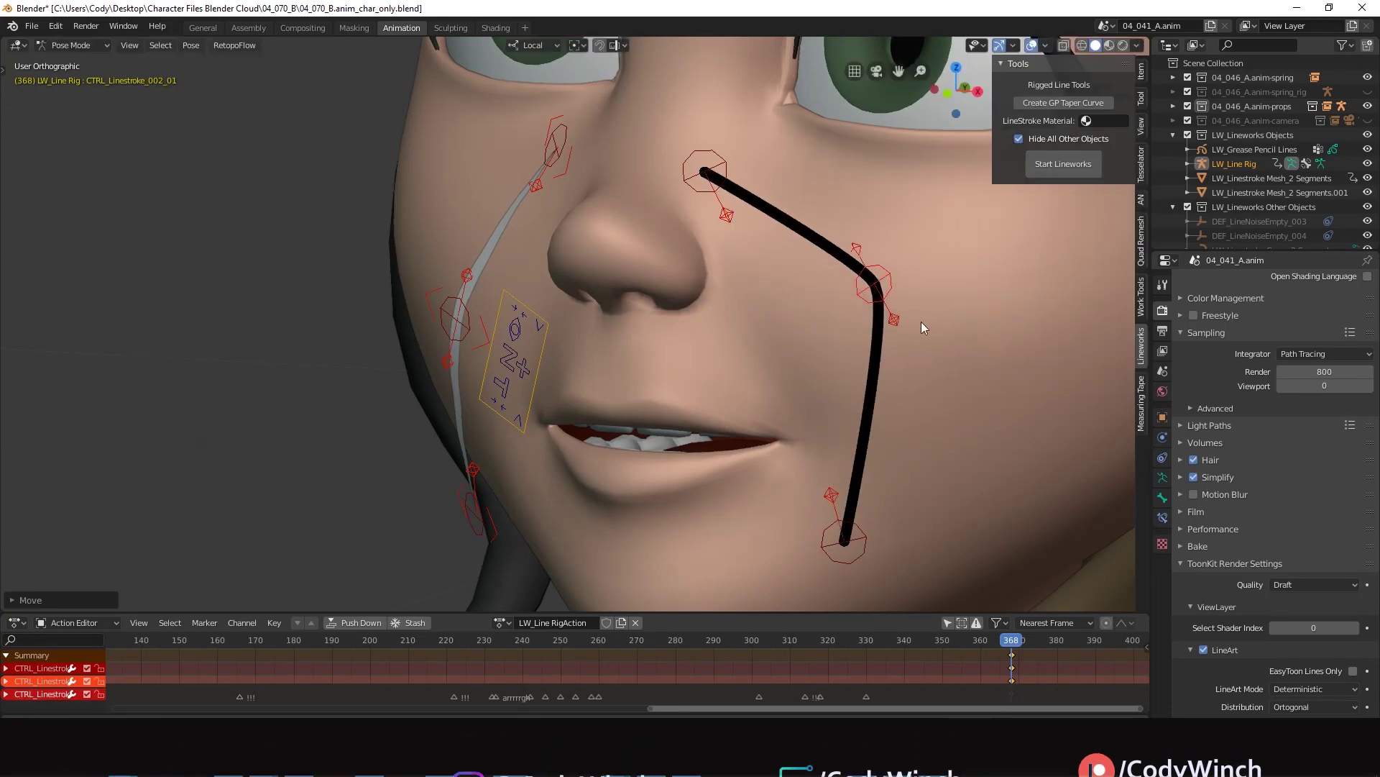
key(g)
mouse_move(809, 287)
middle_down()
mouse_move(889, 239)
mouse_move(822, 279)
middle_up()
key(z)
click(899, 253)
key(r)
click(919, 267)
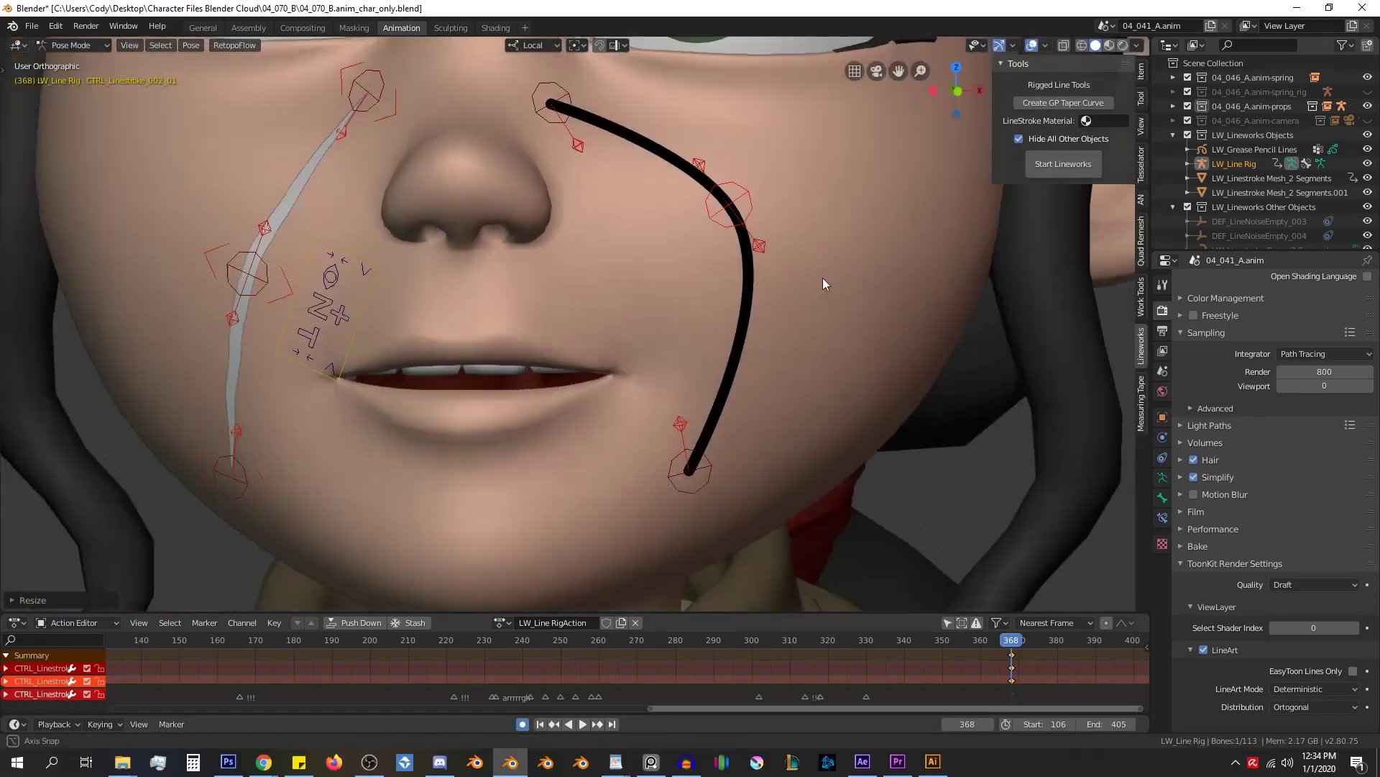
- Rotate the cheek line's middle control and move it back in toward the mouth for a gentler curve
key(r)
click(848, 302)
key(g)
click(781, 338)
click(764, 346)
key(g)
click(747, 309)
shift+middle_drag(469, 152, 654, 216)
scroll(654, 216, down, 3)
key(g)
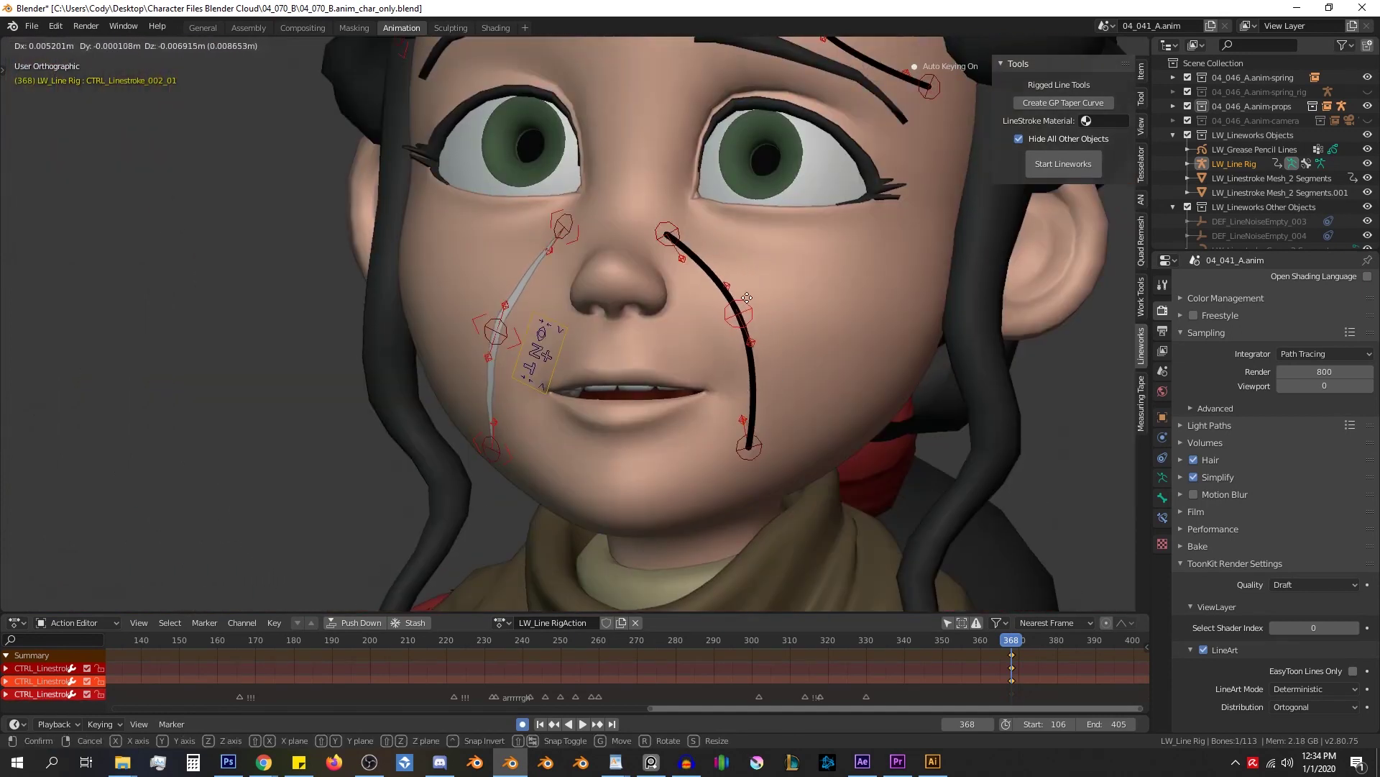
click(746, 297)
- Rotate the middle control slightly and shift it down so the cheek line forms a smooth arc around the mouth
scroll(745, 297, up, 4)
key(r)
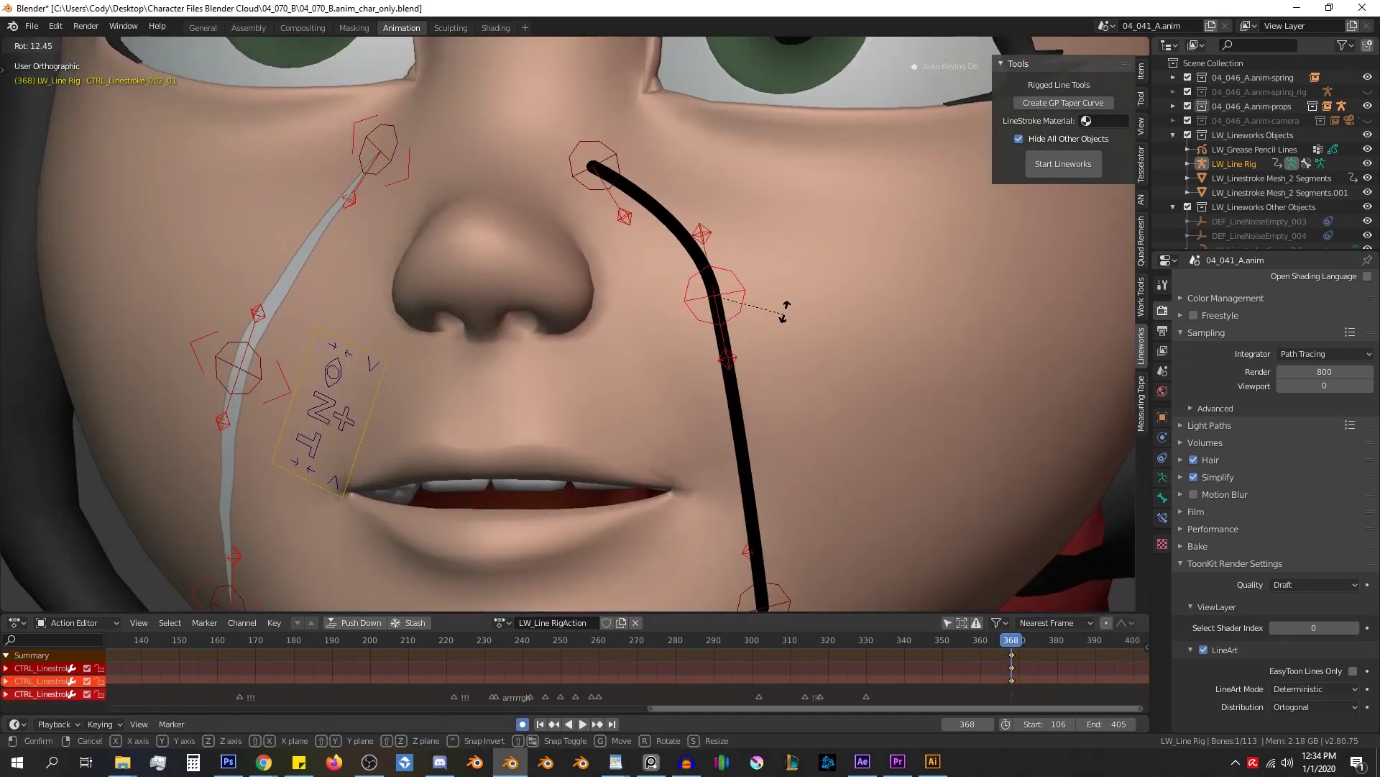
click(787, 302)
key(g)
click(790, 341)
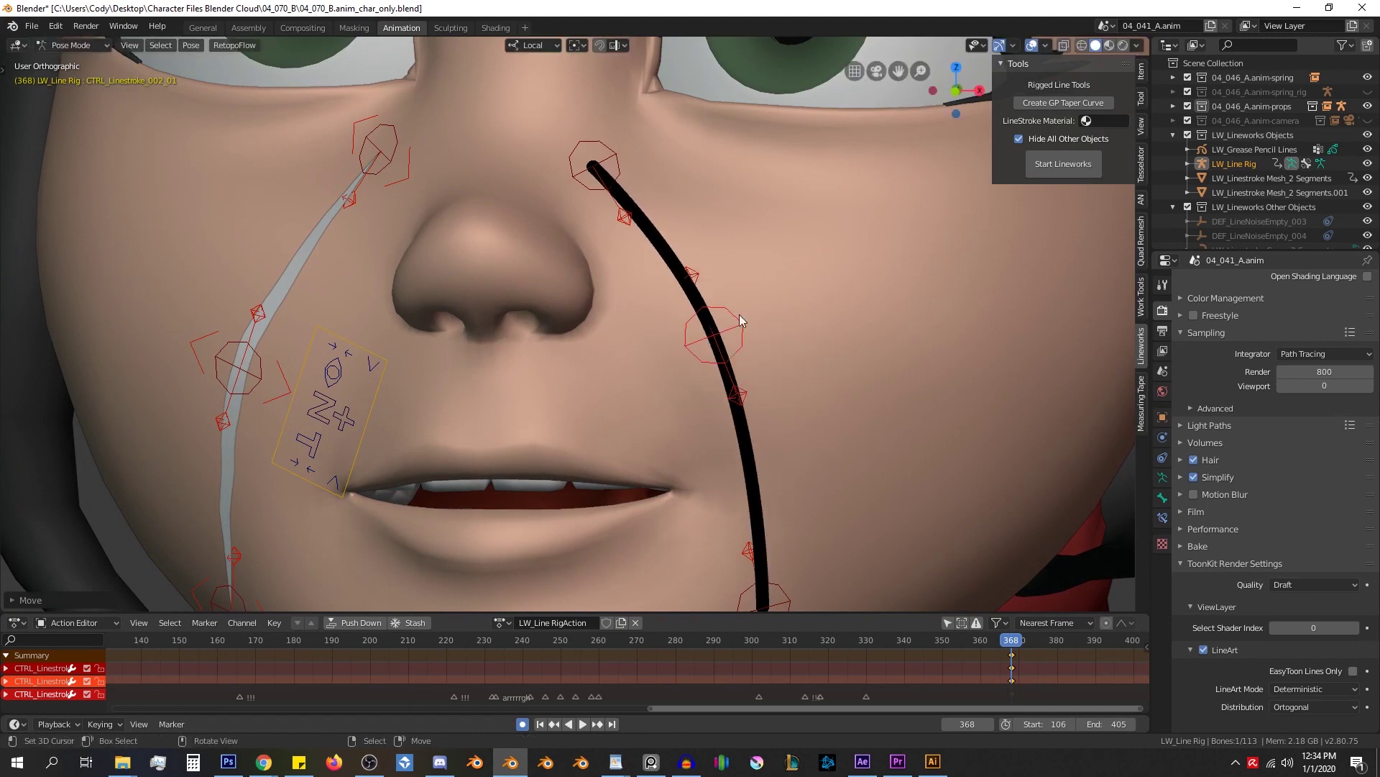
- Try moving the middle and lower controls of the black cheek line
scroll(726, 295, down, 2)
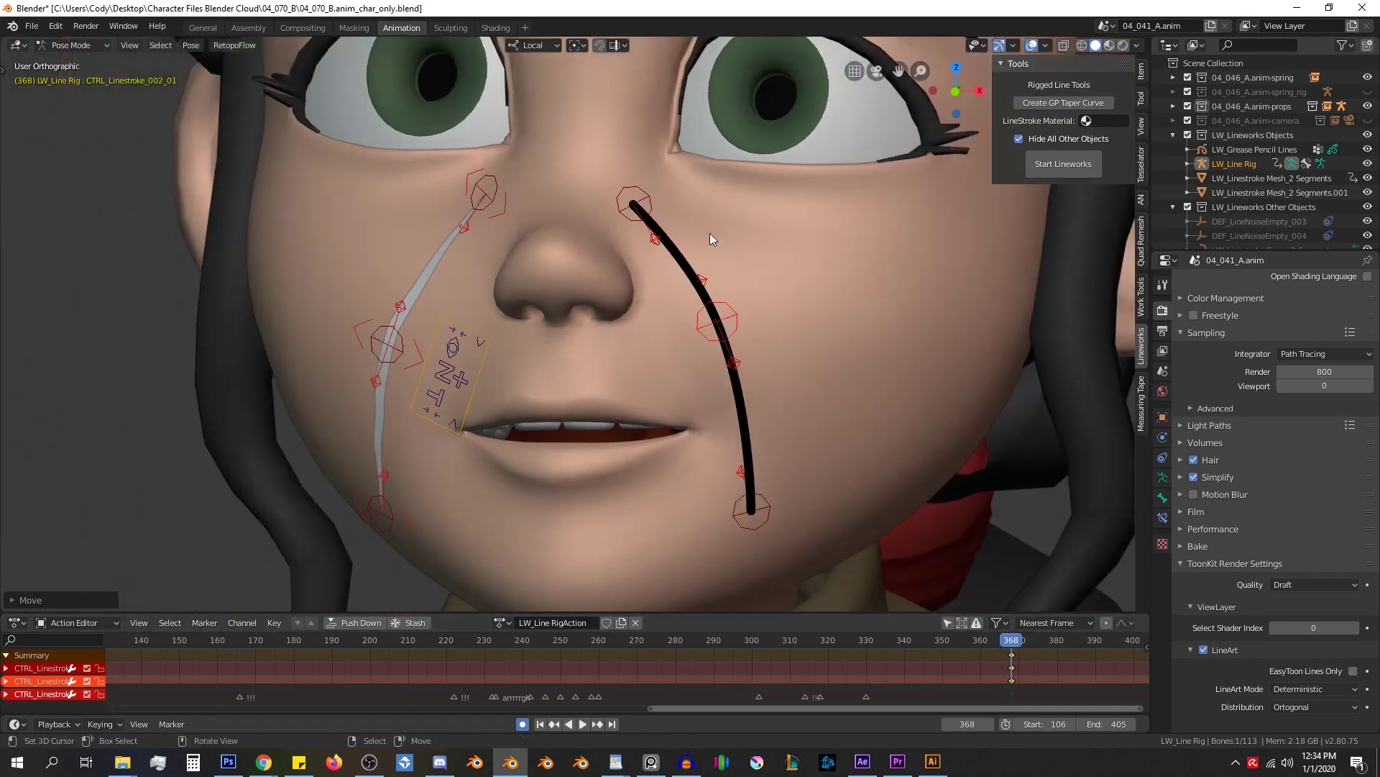
click(645, 206)
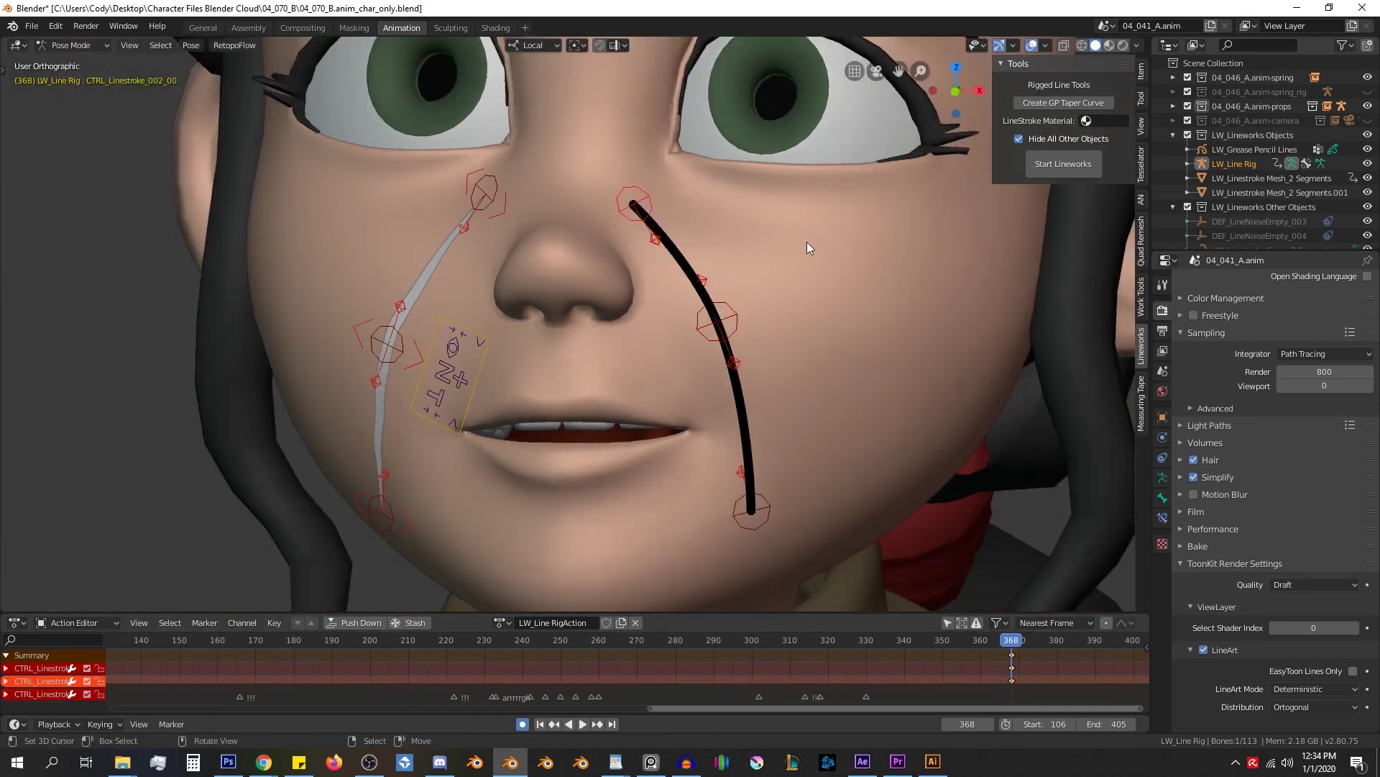
right_click(738, 321)
key(g)
right_click(804, 323)
right_click(745, 515)
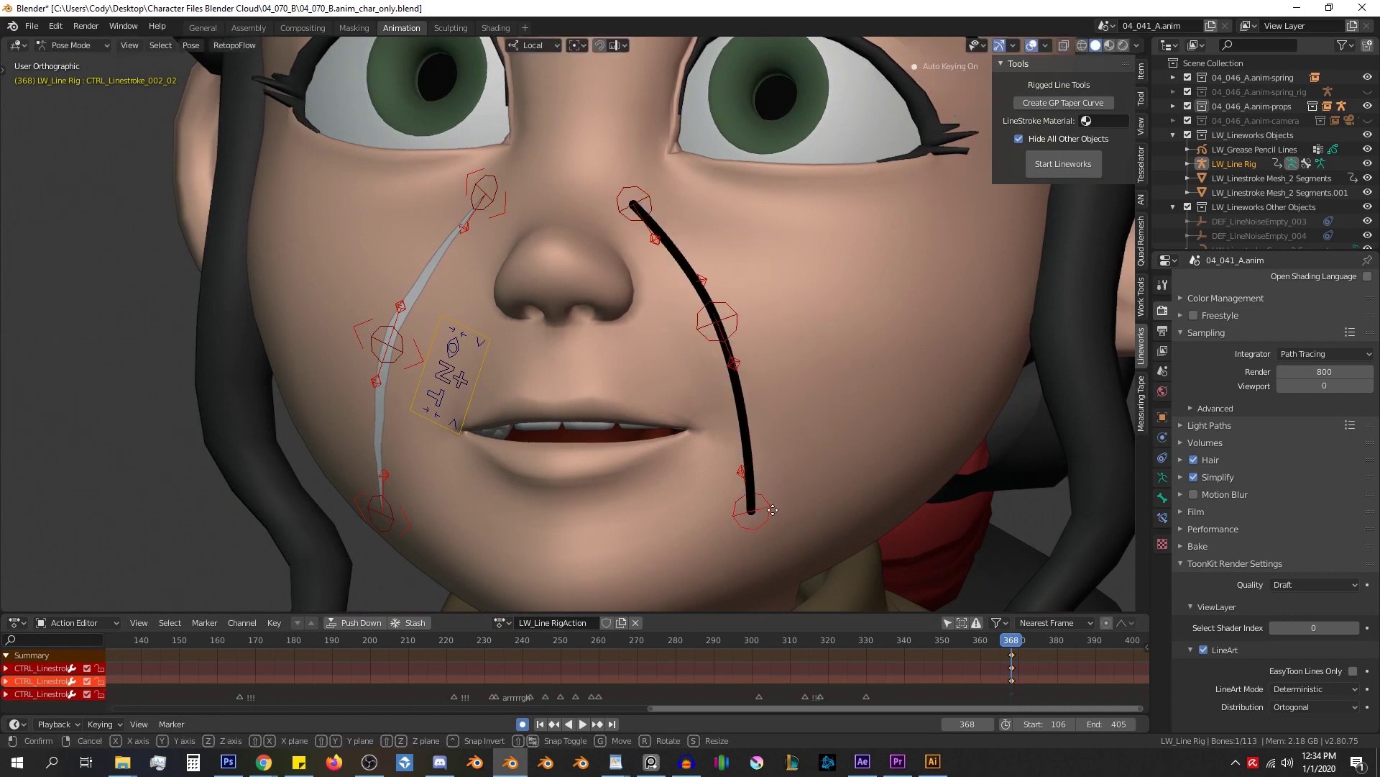
key(g)
right_click(767, 460)
- Try moving the black cheek line's middle control outward, followed by its upper control beside the nose
right_click(735, 310)
key(g)
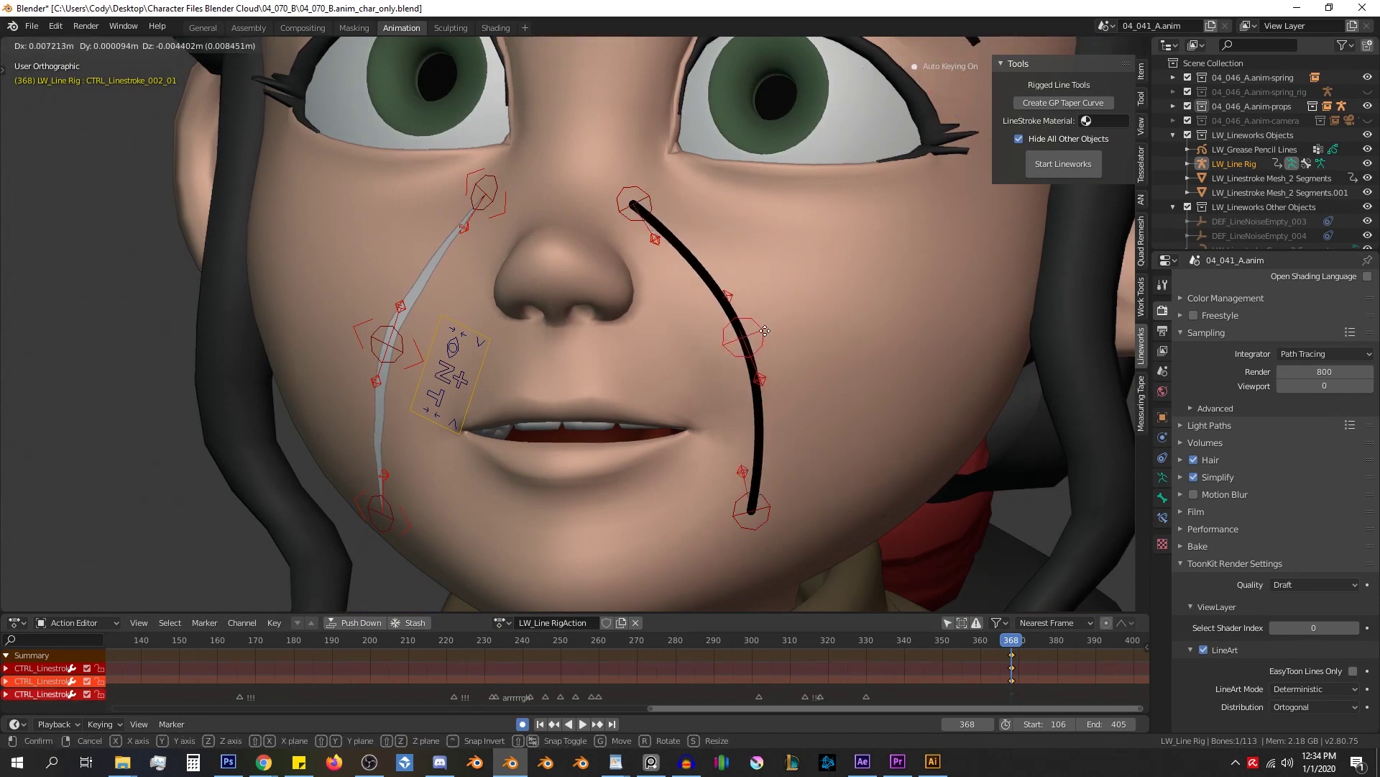
right_click(717, 341)
right_click(645, 198)
key(g)
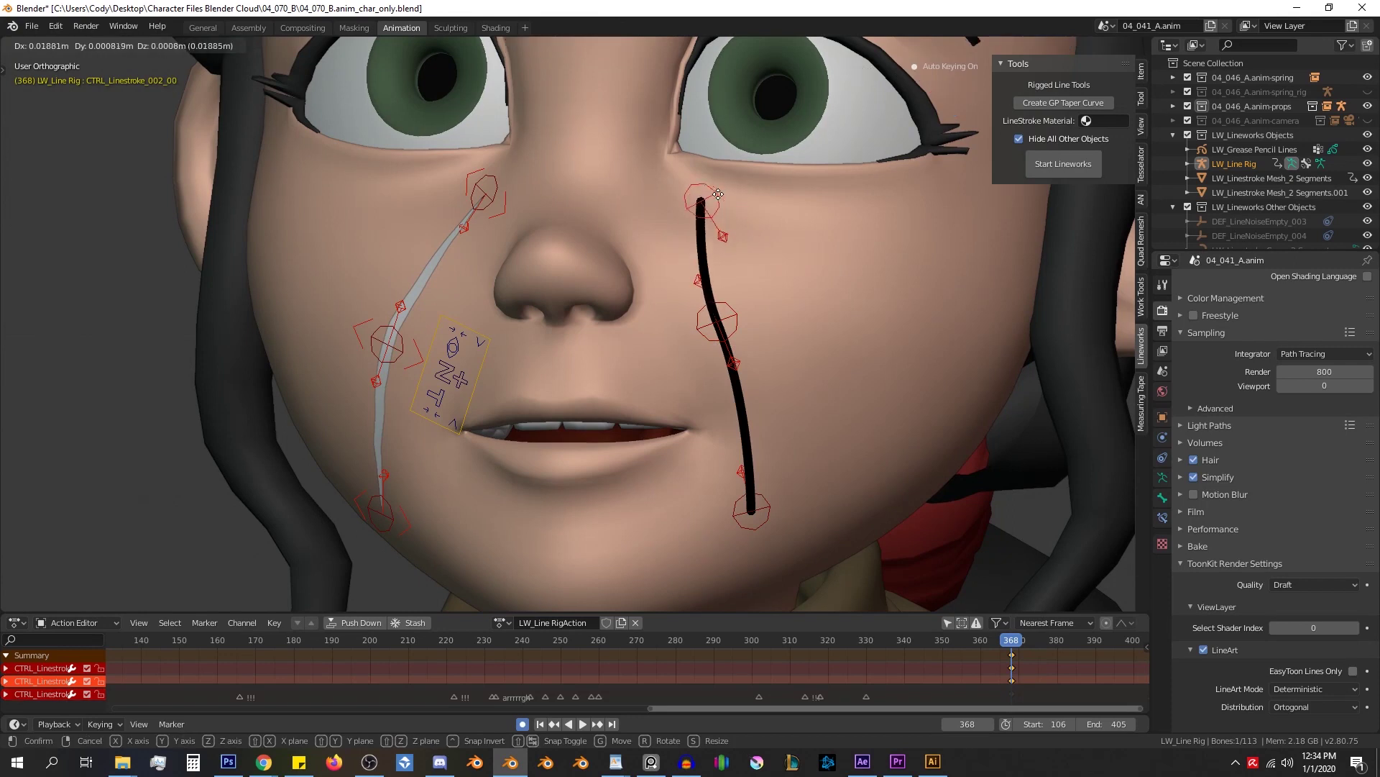
right_click(719, 205)
- Try moving the inner end control of the black forehead line around the brow
scroll(722, 215, down, 3)
shift+middle_drag(719, 196, 669, 431)
scroll(705, 260, up, 2)
scroll(706, 265, up, 1)
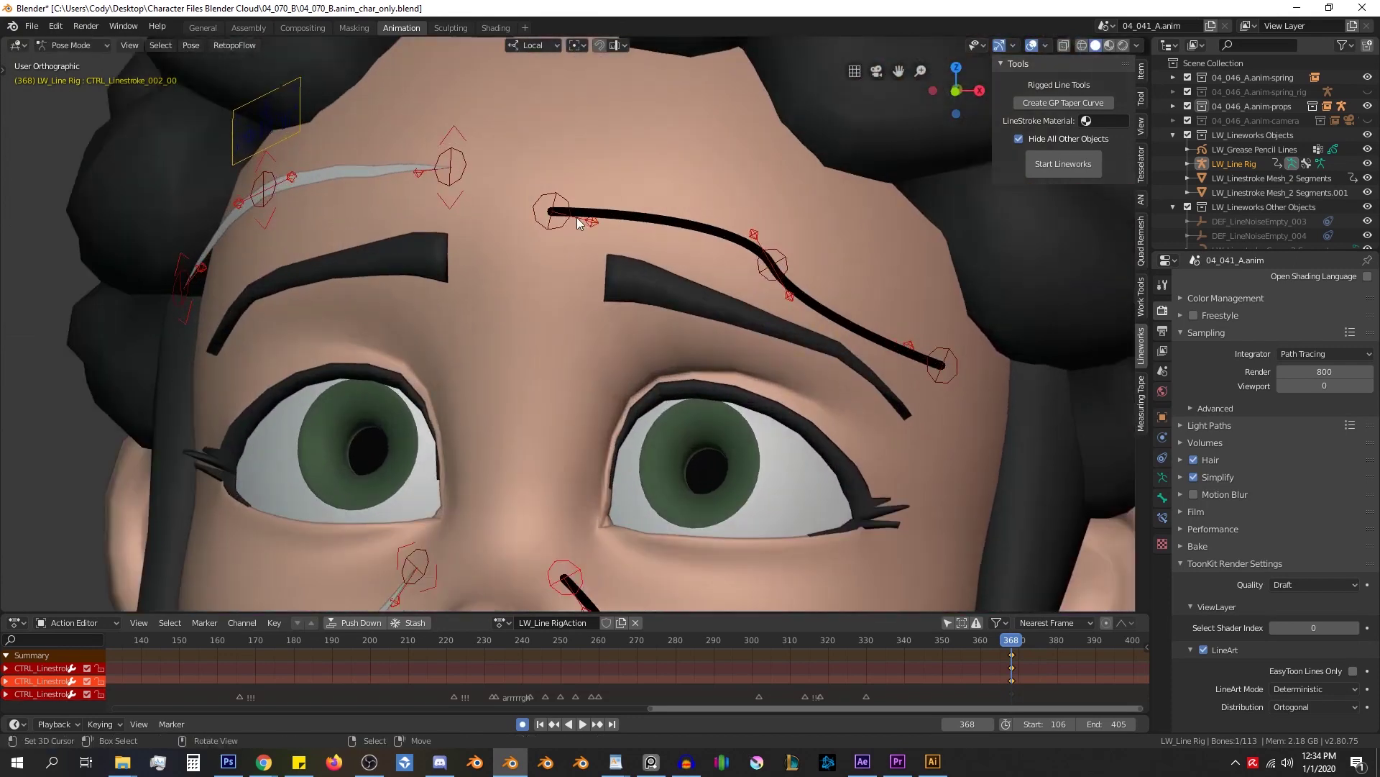
key(g)
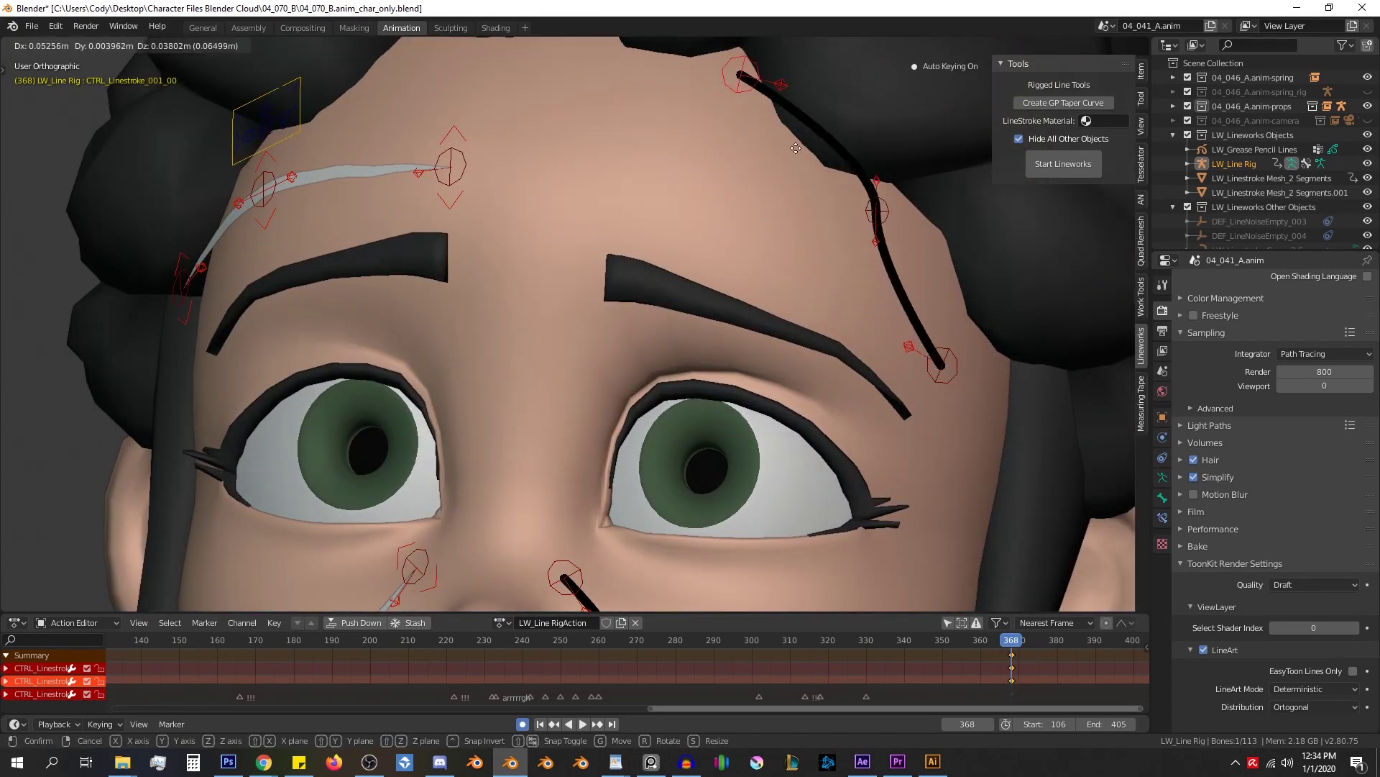
mouse_move(935, 258)
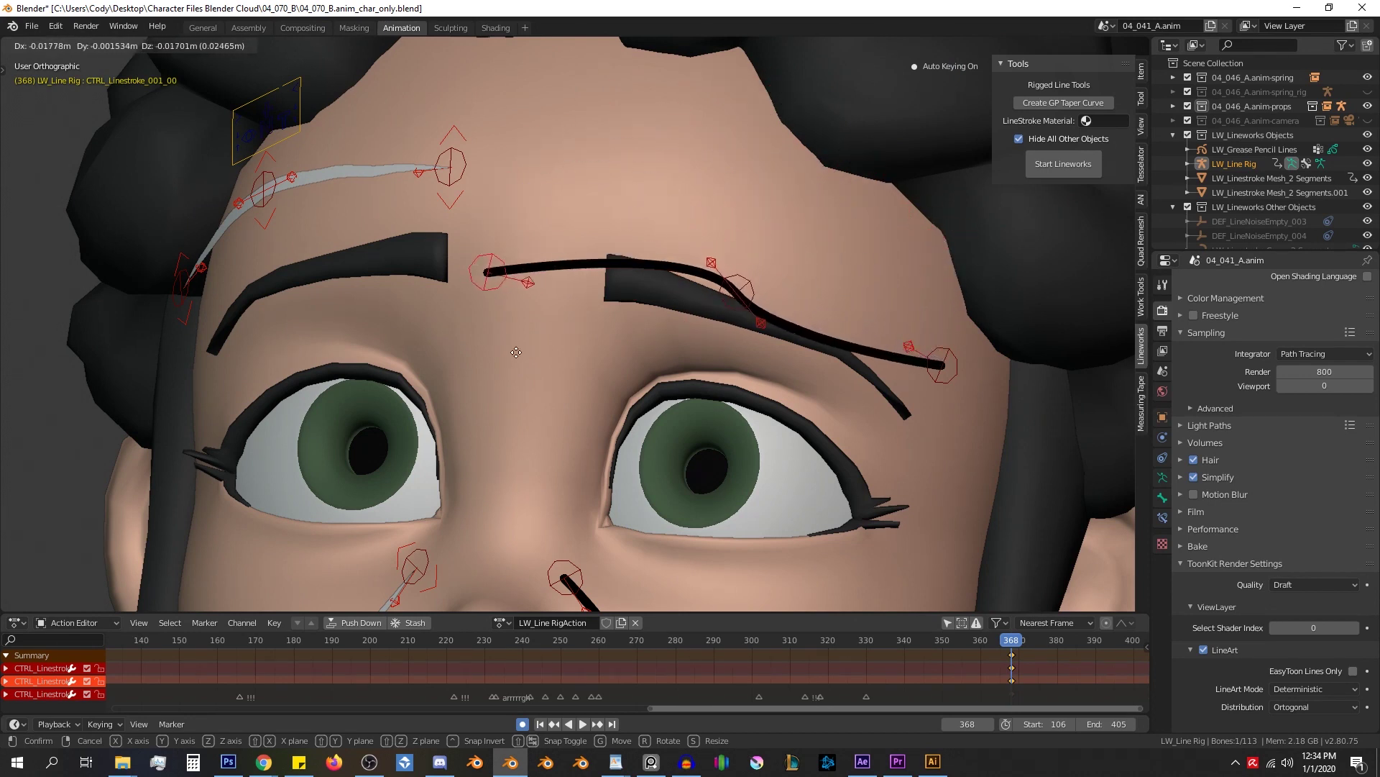
click(566, 262)
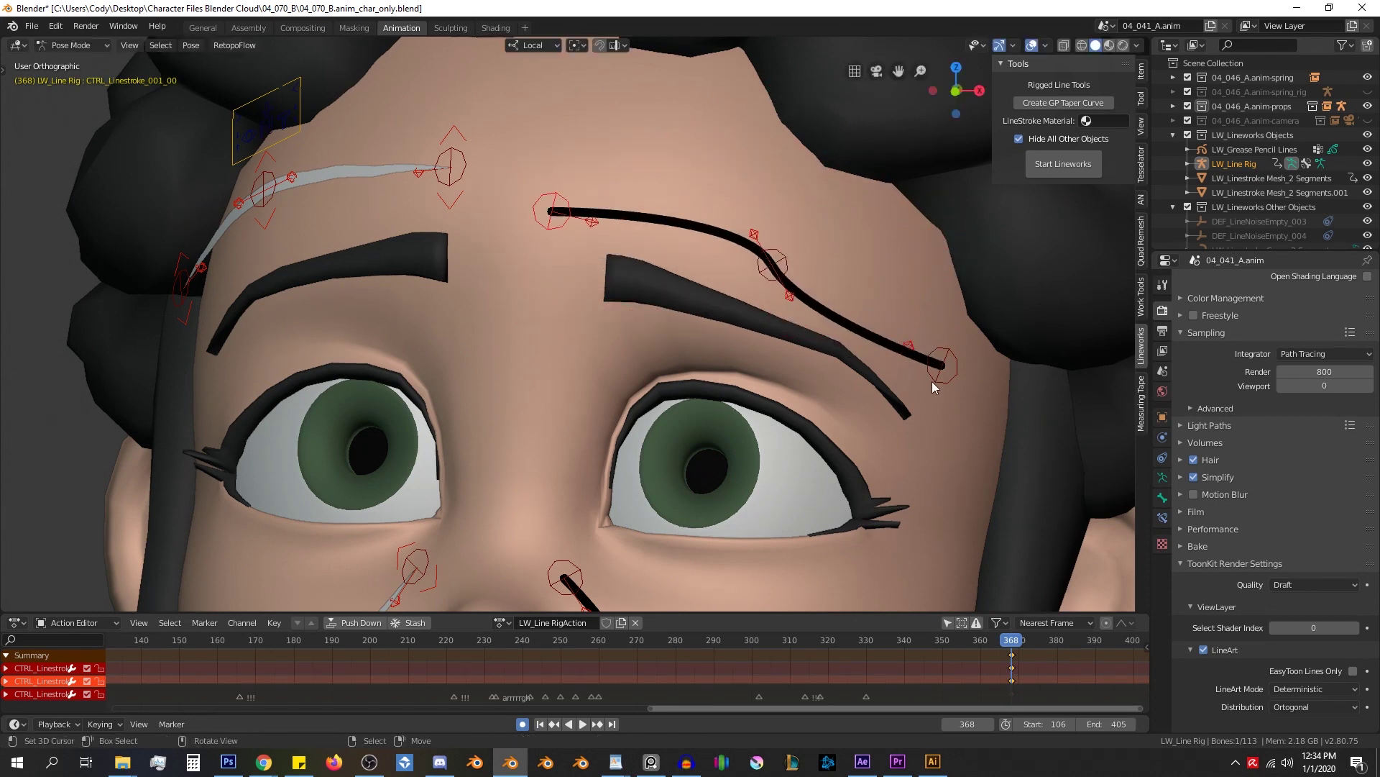
- Try moving the outer end control of the black forehead line
click(938, 378)
key(g)
right_click(837, 324)
mouse_move(851, 334)
middle_down()
mouse_move(867, 253)
mouse_move(867, 361)
mouse_move(753, 320)
mouse_move(816, 262)
middle_up()
key(g)
click(910, 292)
- Try moving the inner end control of the white forehead line and the upper control of the white cheek line
right_click(758, 165)
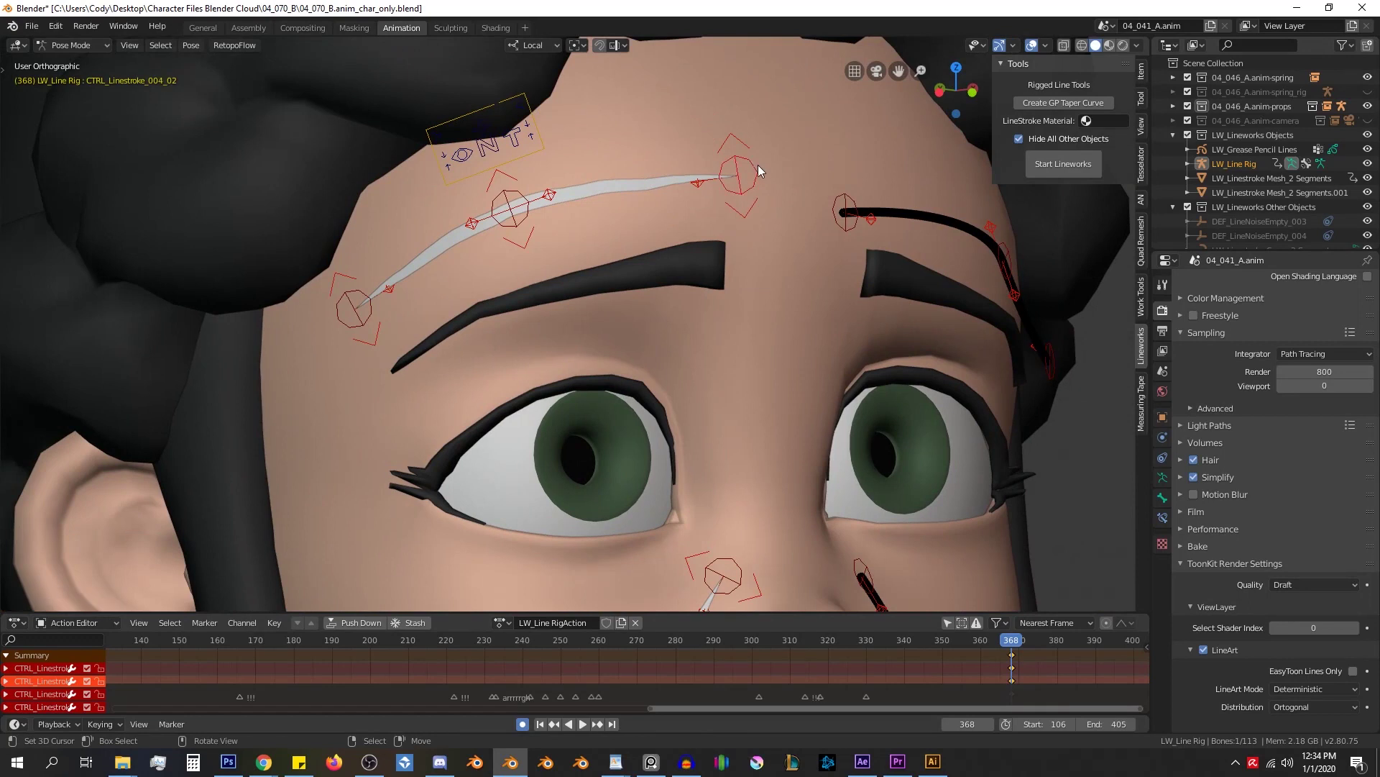
scroll(758, 167, down, 2)
key(g)
click(794, 203)
shift+middle_drag(778, 363, 793, 197)
right_click(743, 291)
key(g)
click(748, 293)
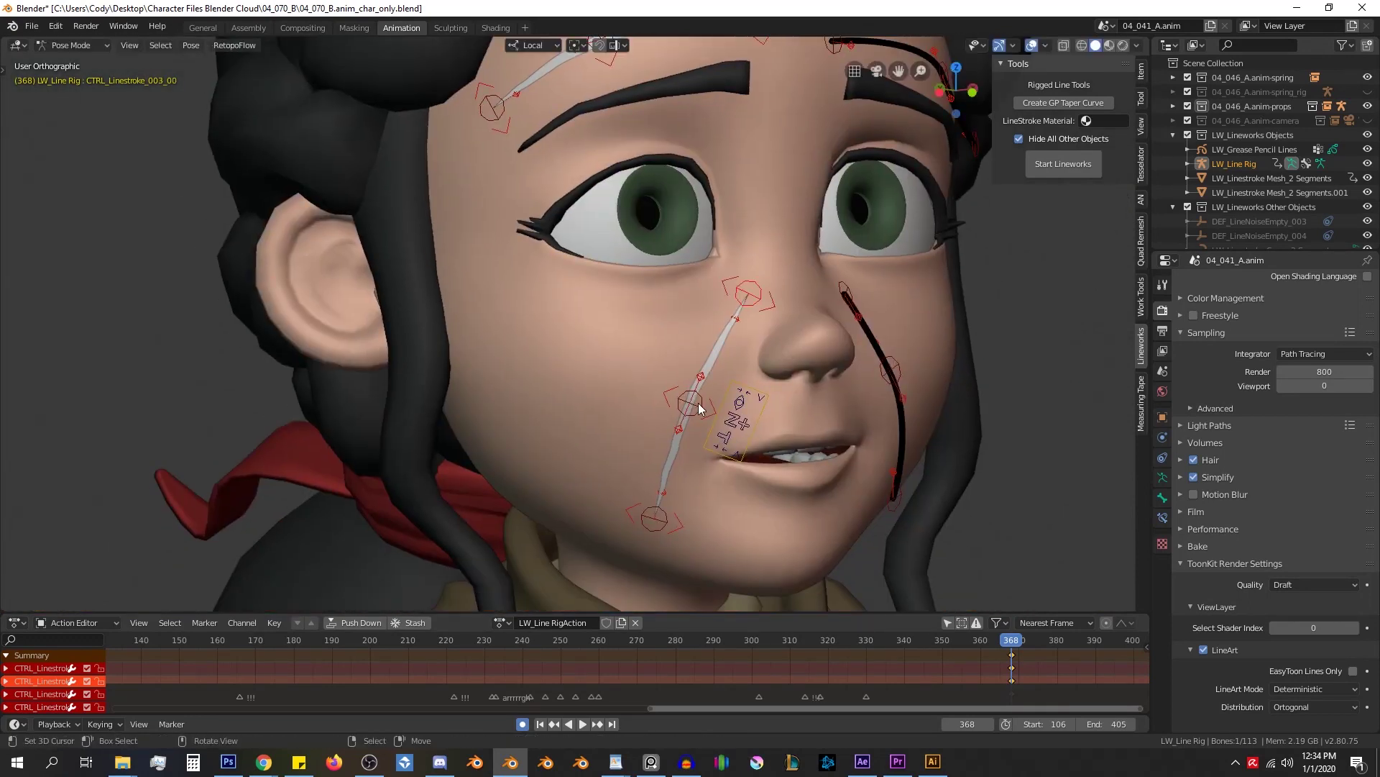
- Try moving the white cheek line's lower control outward and the white forehead line's outer end control
click(654, 518)
key(g)
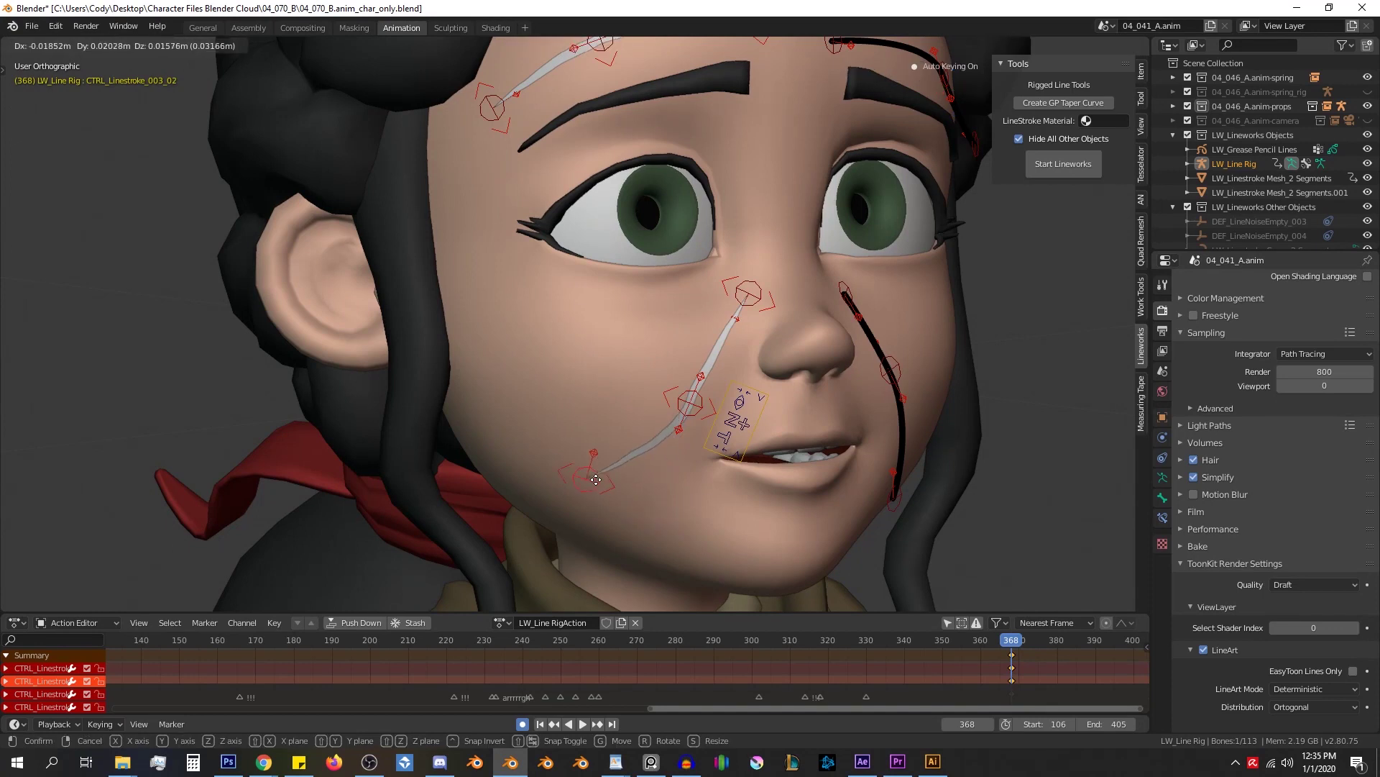
click(595, 481)
middle_drag(595, 481, 516, 247)
click(516, 249)
key(g)
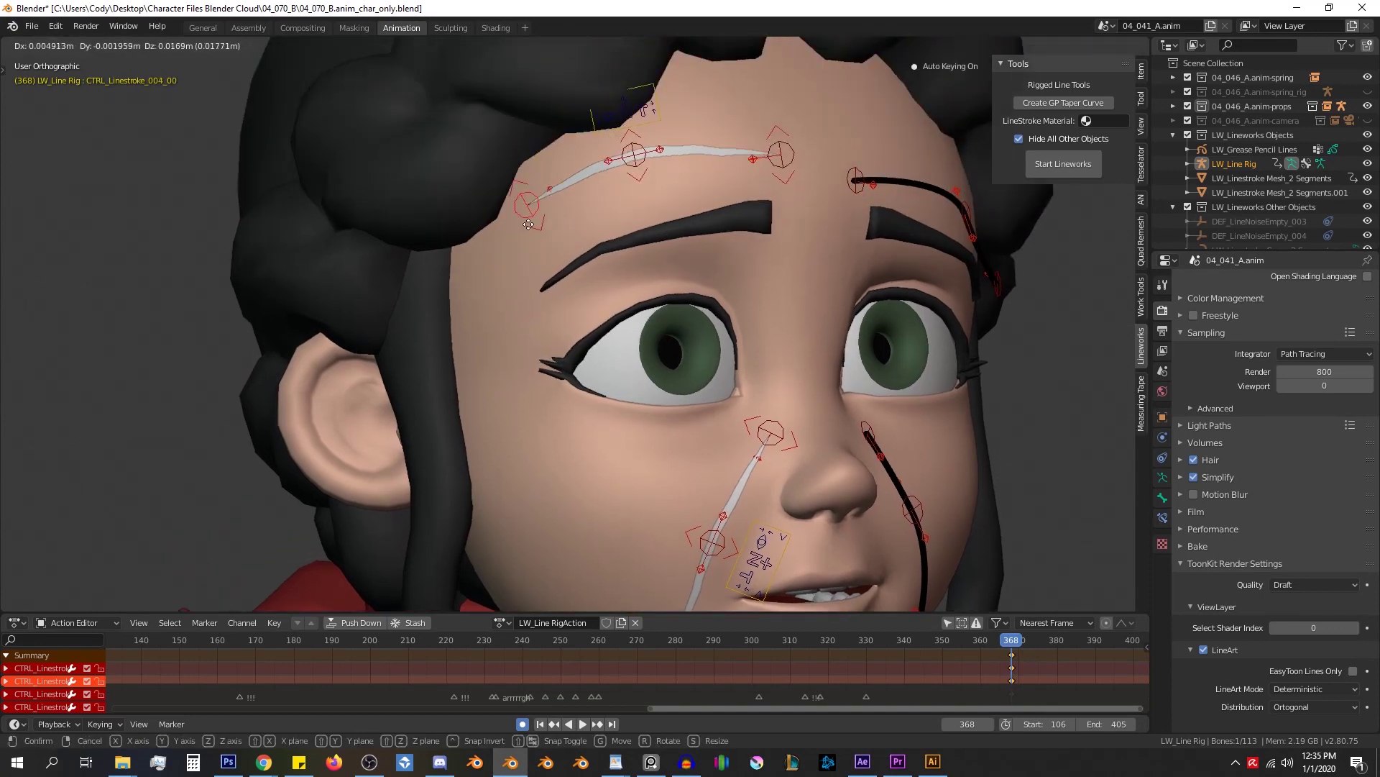
click(536, 228)
- Try rotating the upper control of the white cheek line
middle_drag(652, 131, 787, 367)
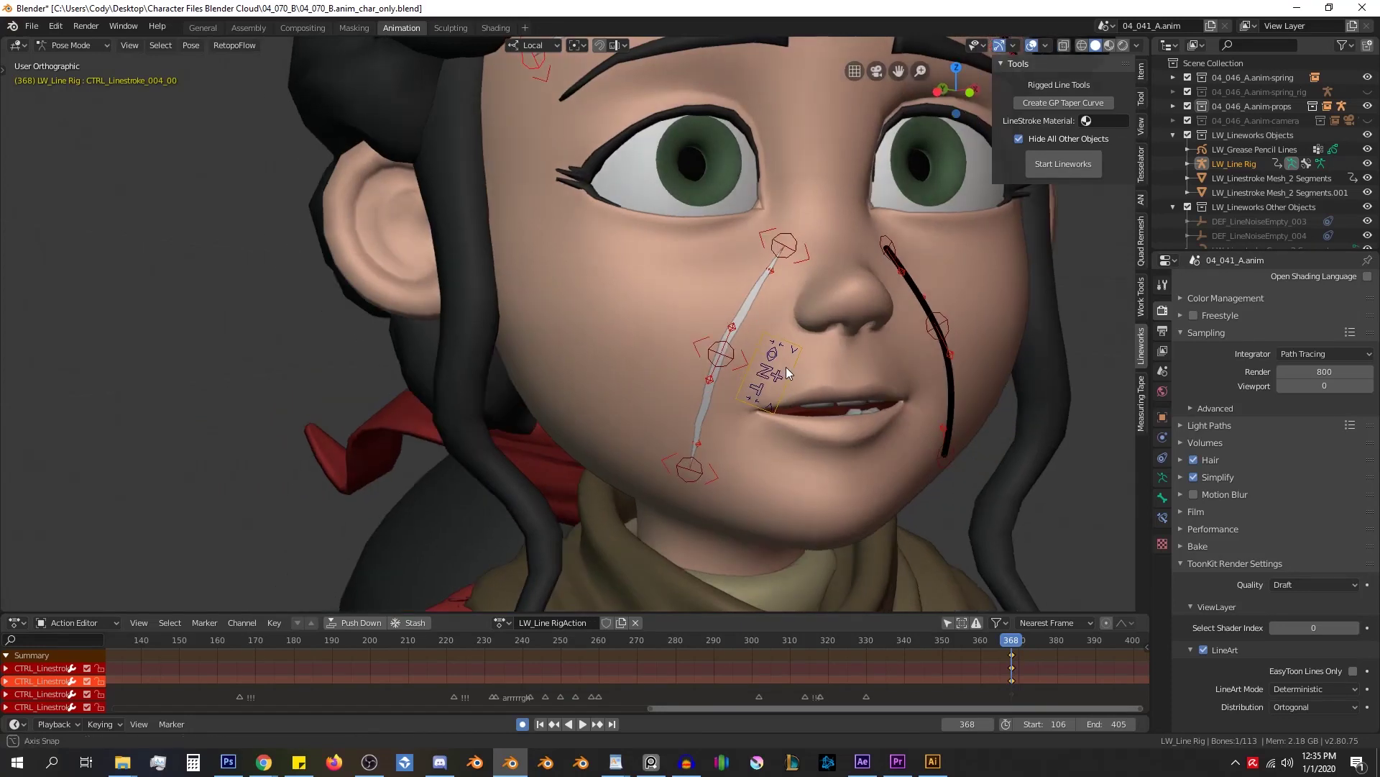
scroll(721, 344, up, 2)
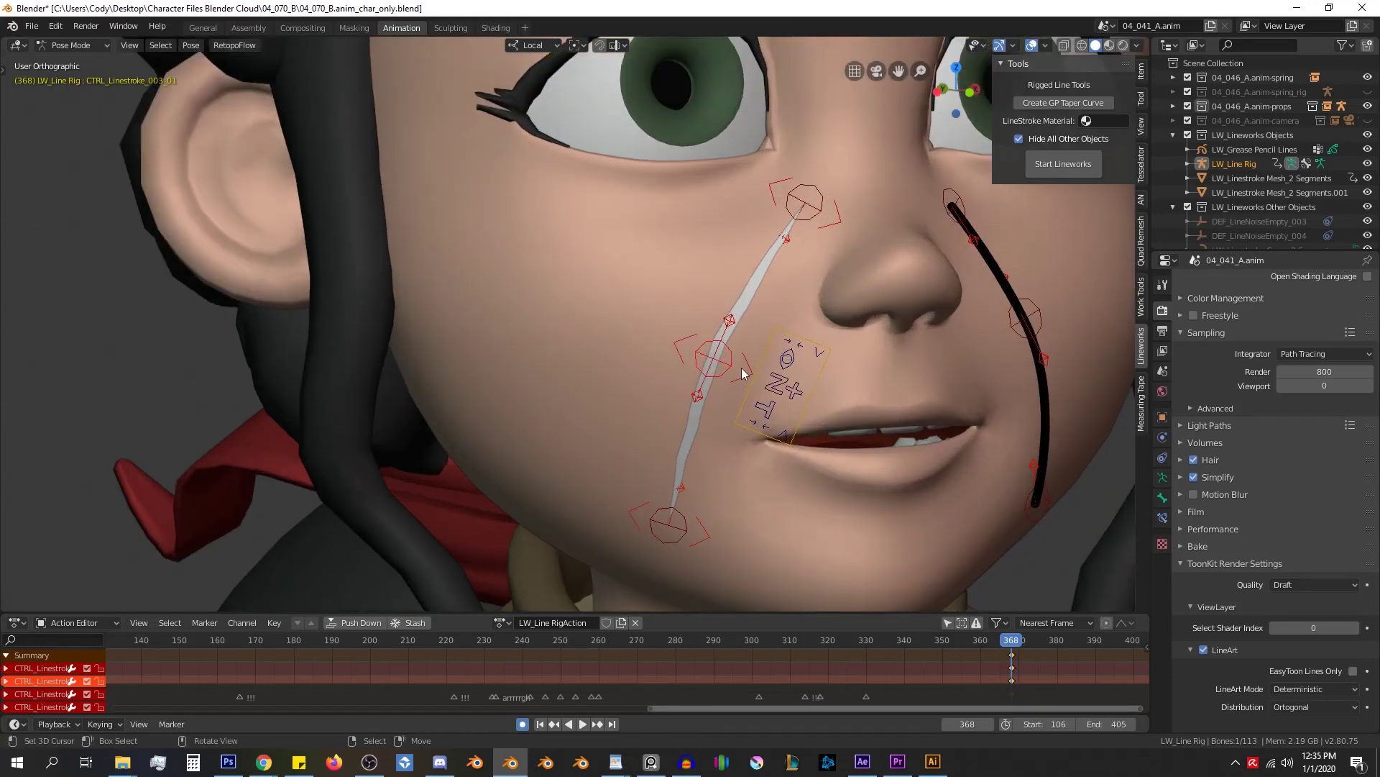
shift+middle_drag(740, 368, 749, 325)
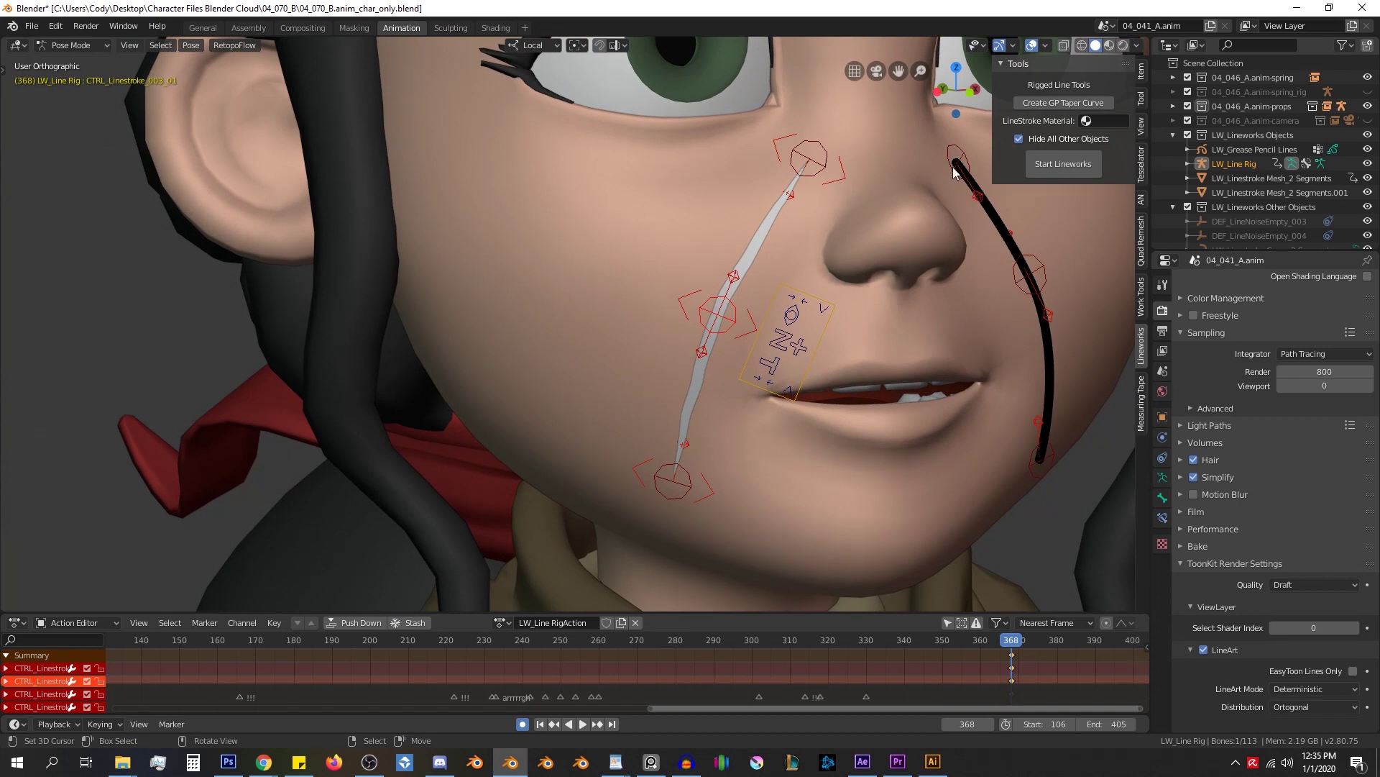
right_drag(954, 168, 965, 213)
right_click(965, 213)
right_drag(819, 169, 803, 112)
right_click(736, 167)
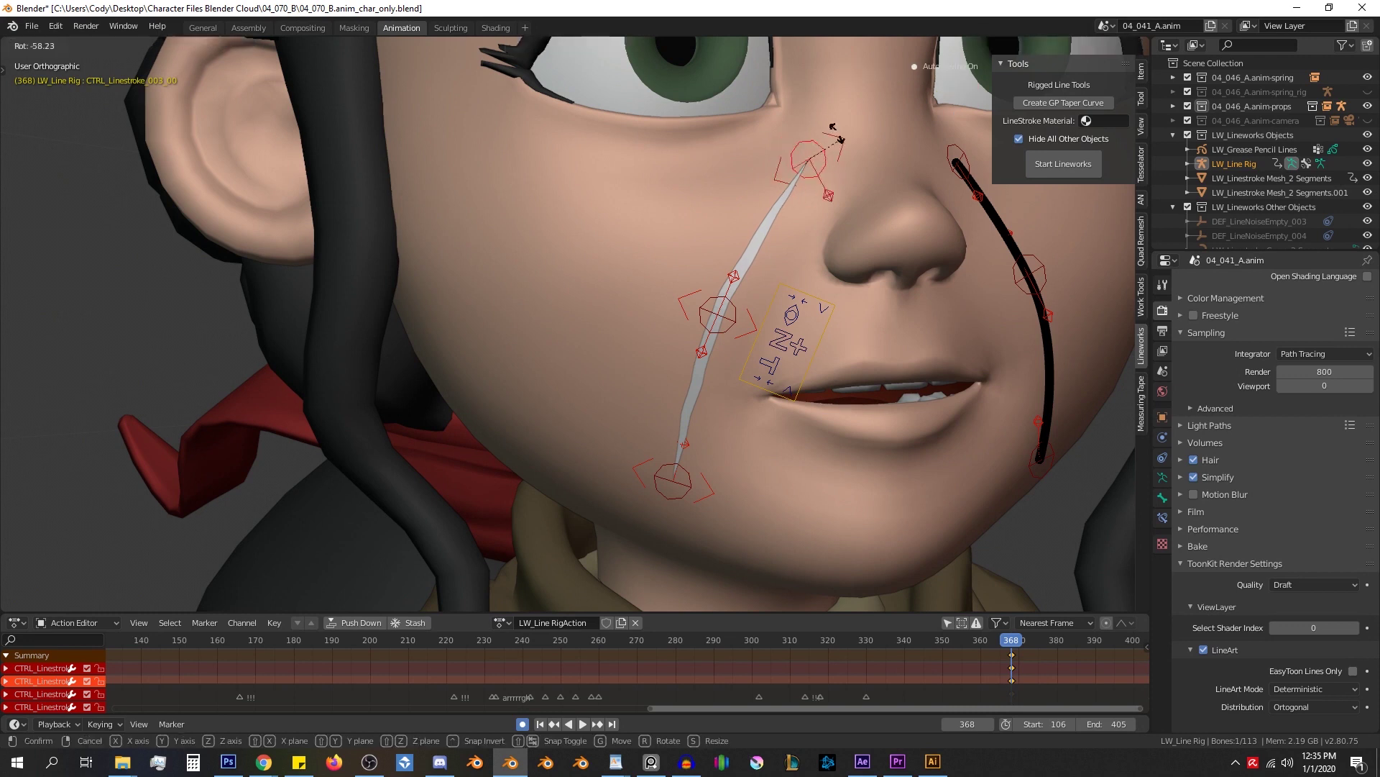
- Try scaling the bracket-shaped thickness controls at the top and middle of the white cheek line
click(841, 175)
key(s)
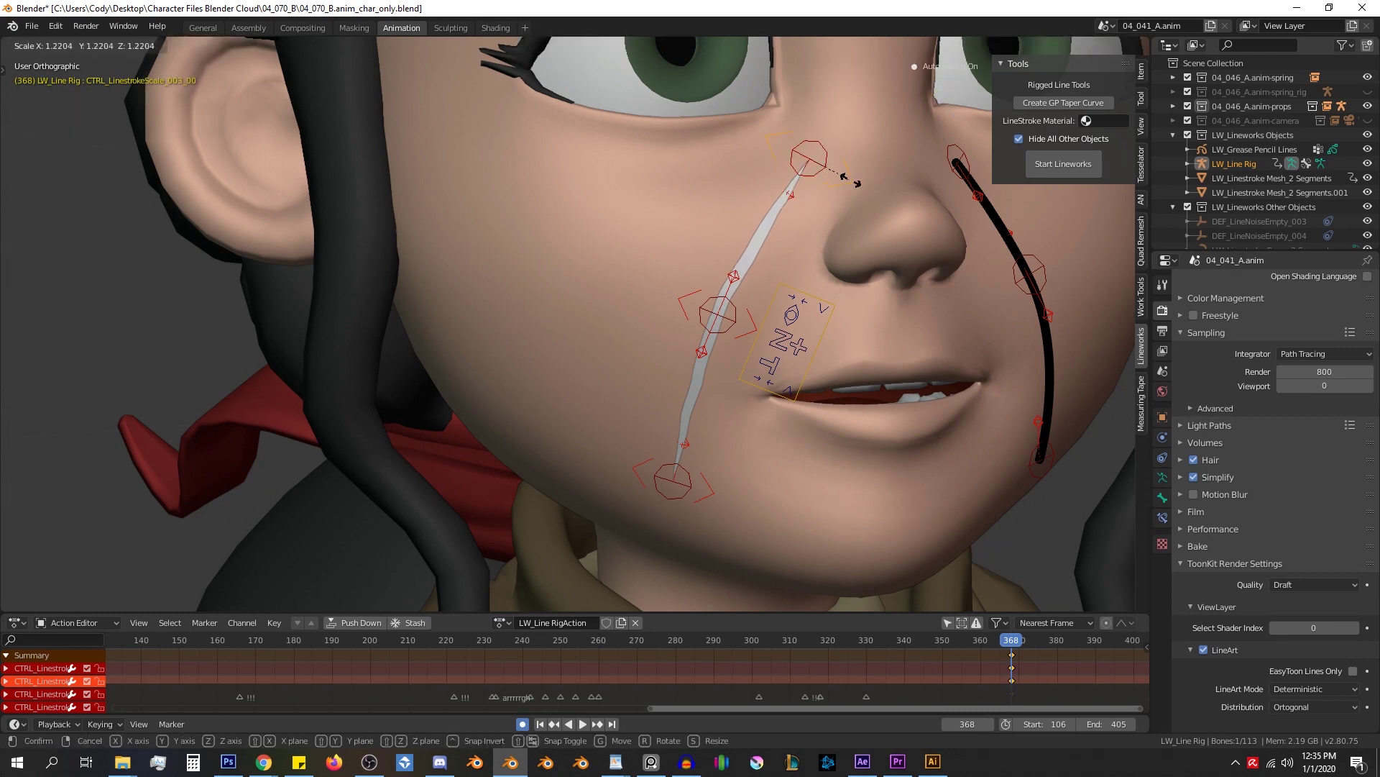
key(Escape)
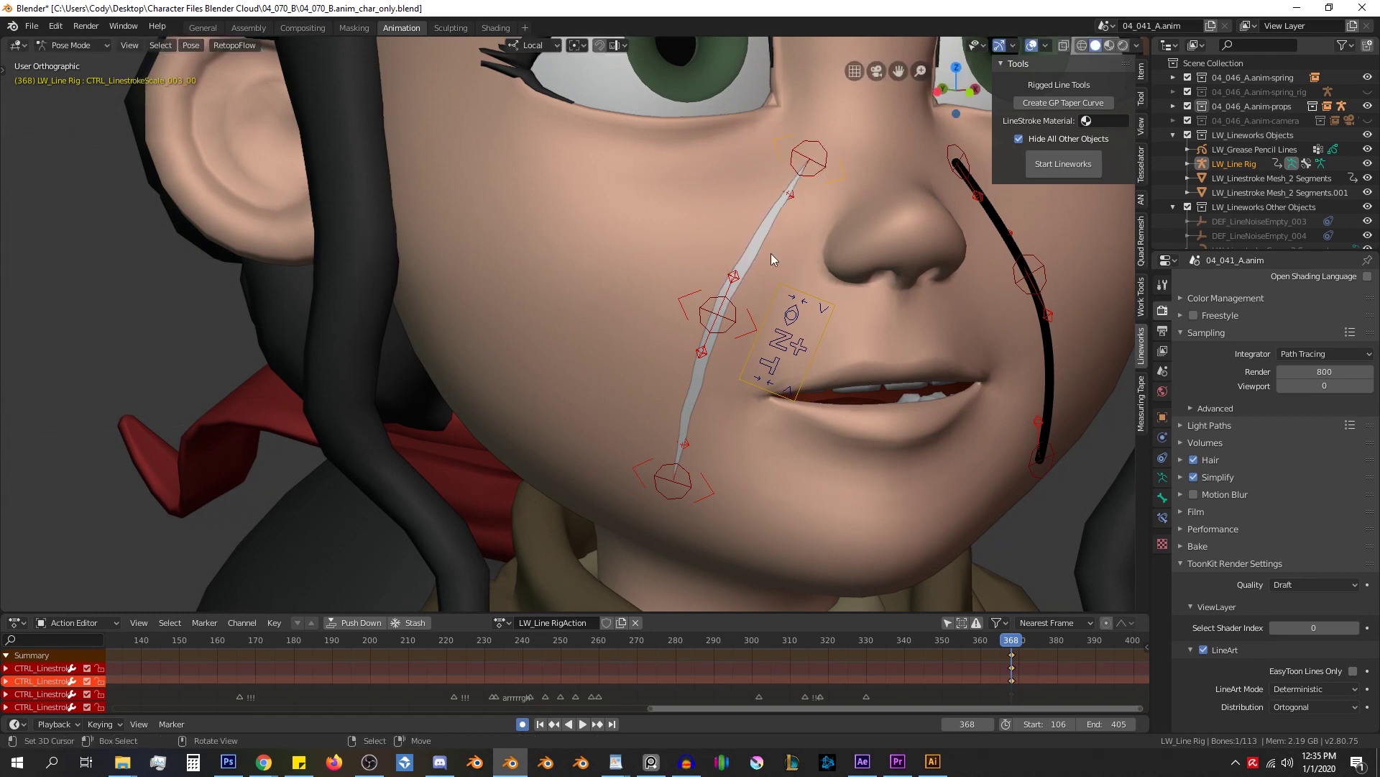
click(753, 321)
key(s)
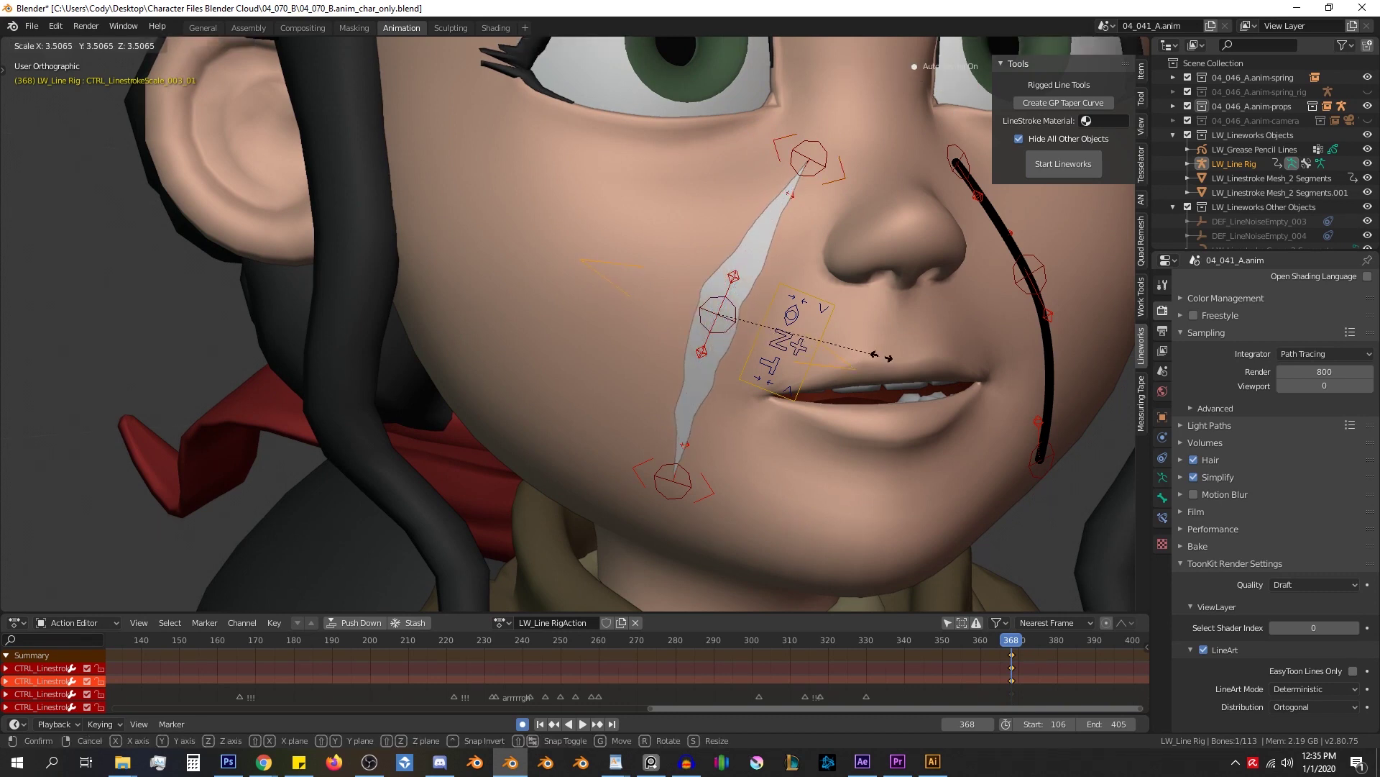
click(803, 335)
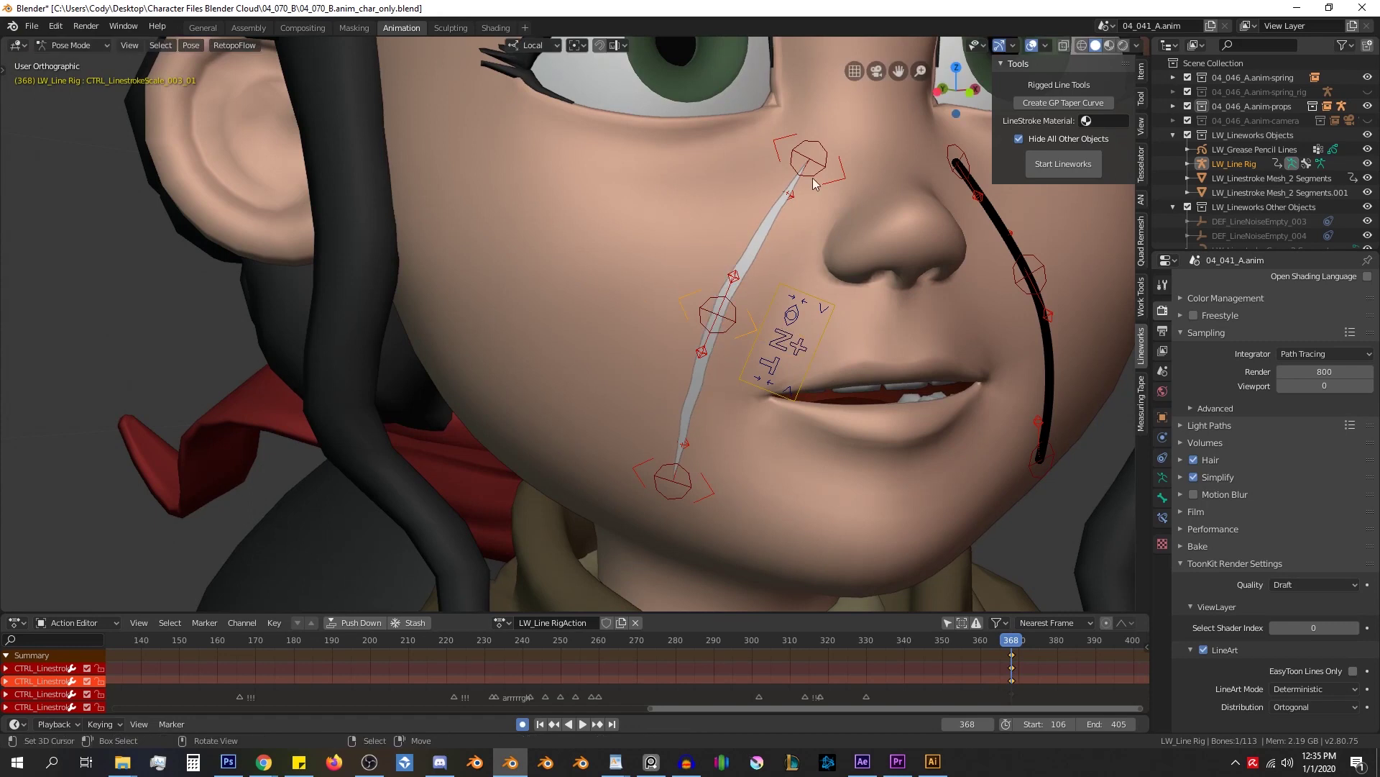
- Try widening the white cheek line at its two ends with the upper and lower bracket-shaped thickness controls
click(859, 183)
key(s)
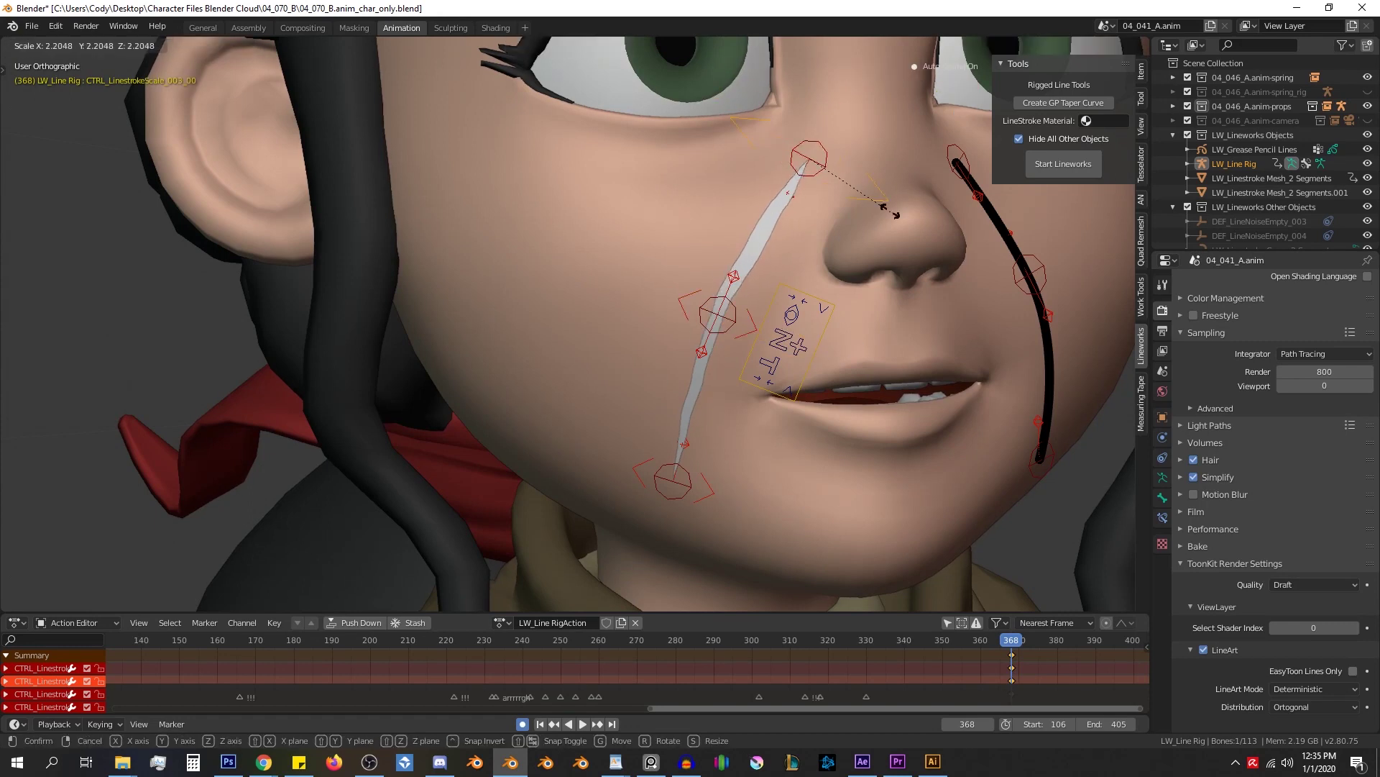
key(Escape)
click(711, 487)
key(s)
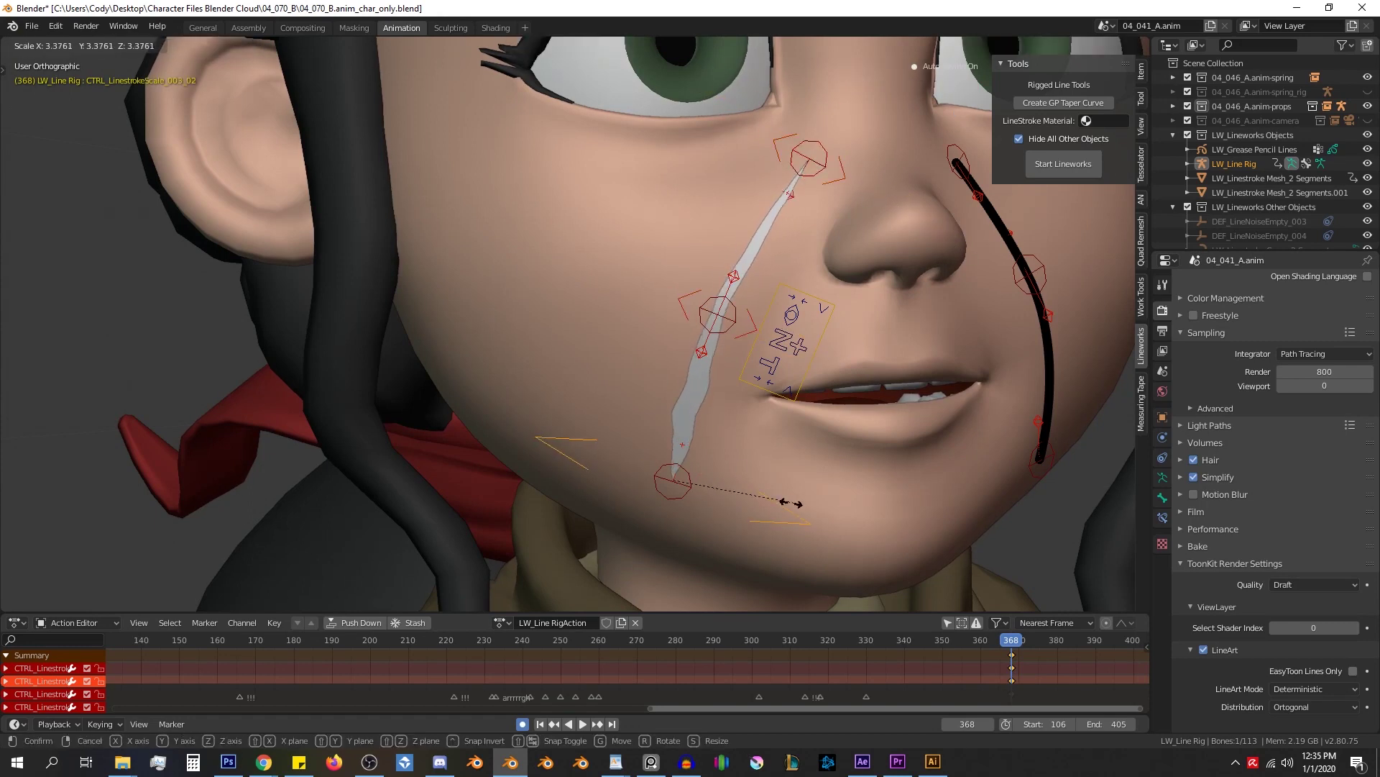
click(688, 476)
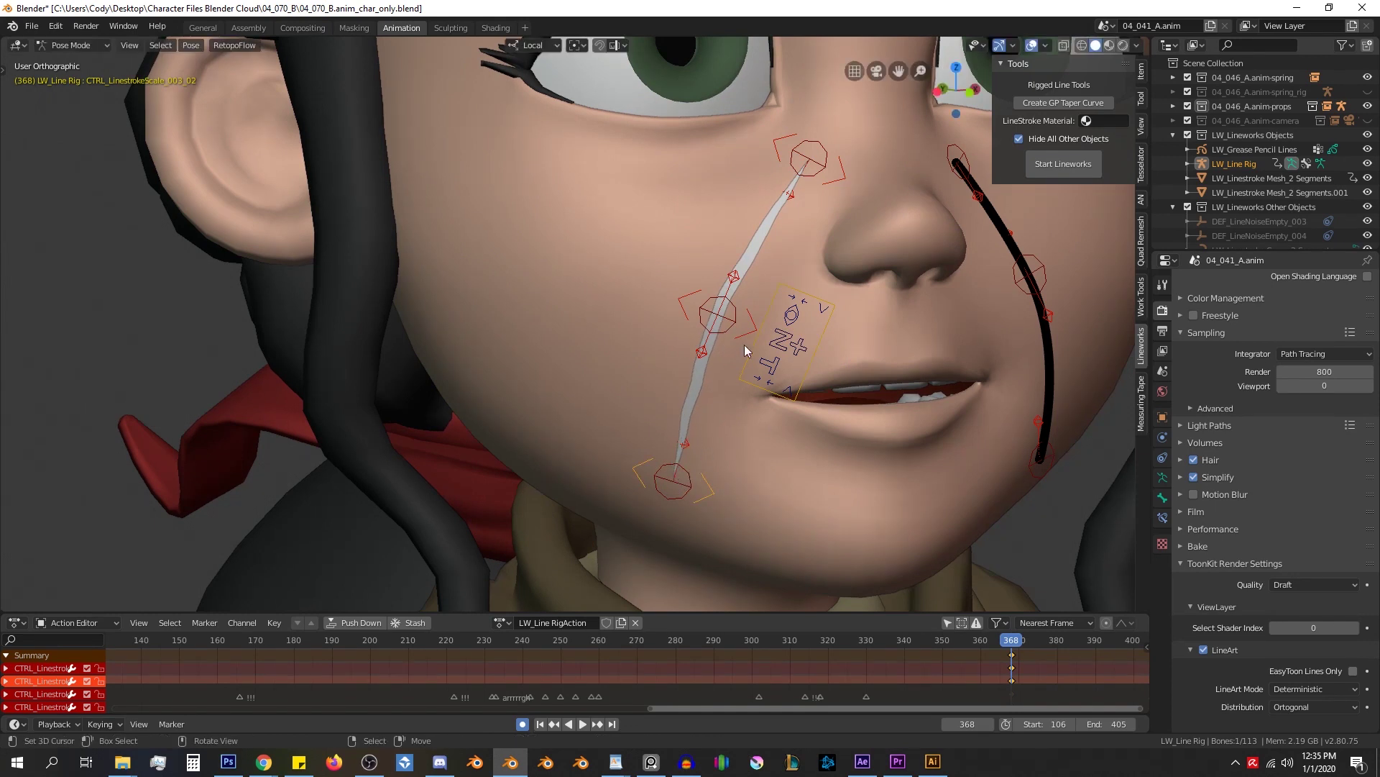
- Rotate the white cheek line's master control panel level and move it onto the cheek, on the ear side of the line
click(778, 309)
scroll(805, 301, up, 3)
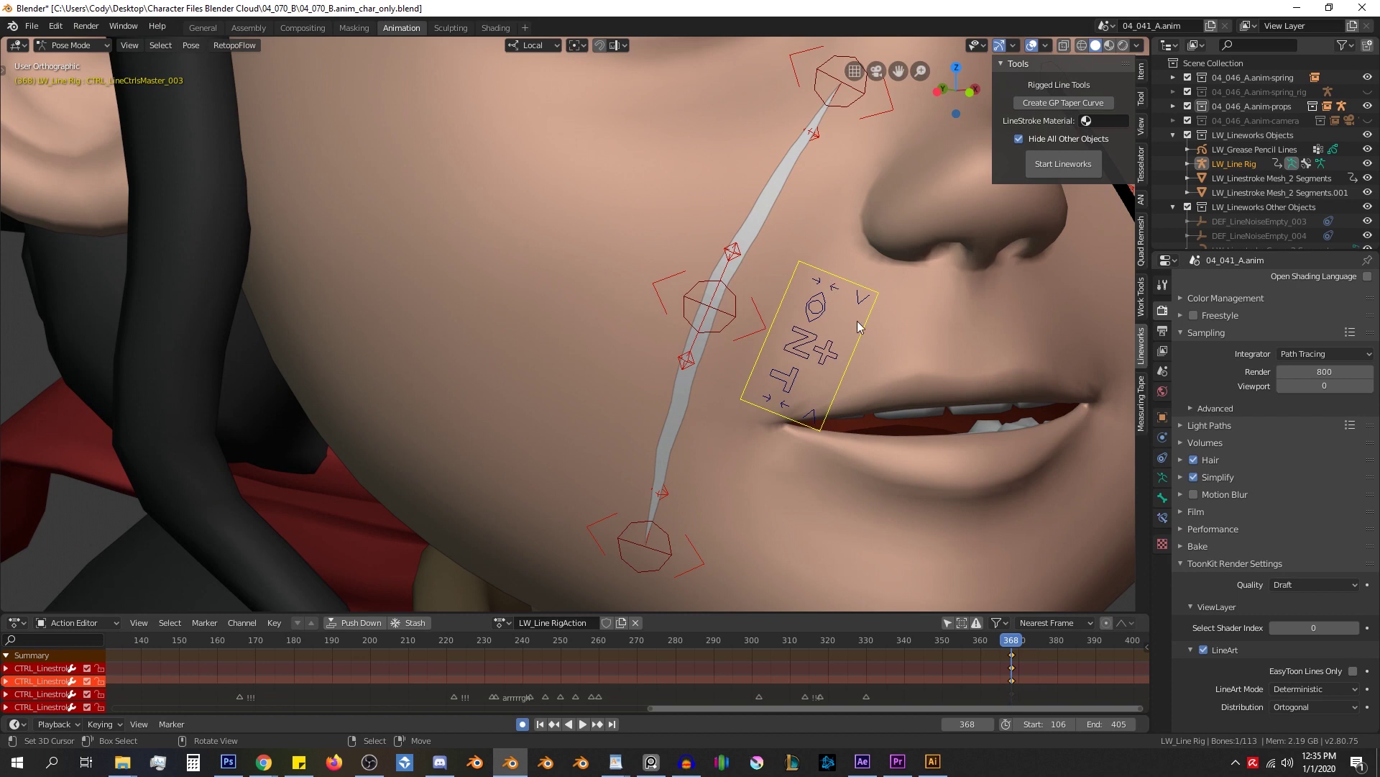
scroll(849, 370, down, 4)
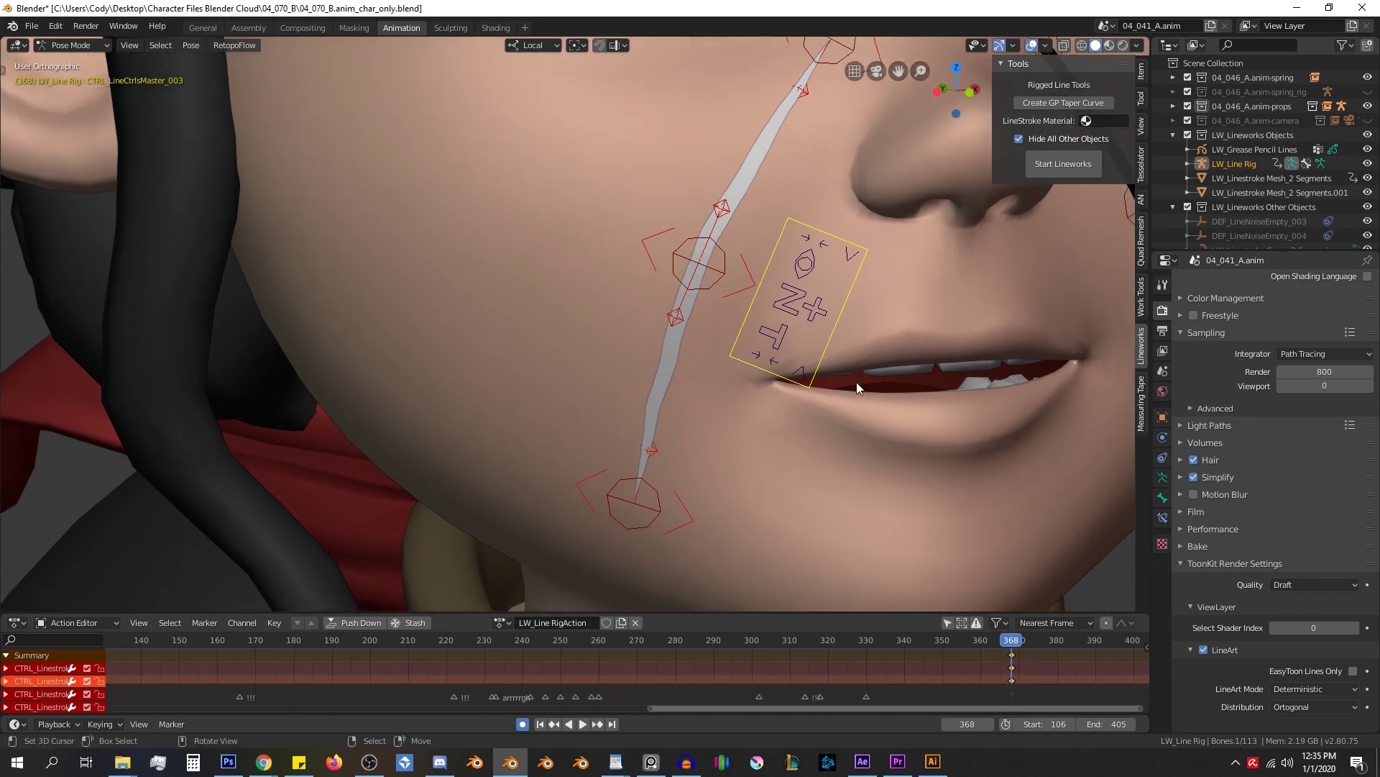
key(r)
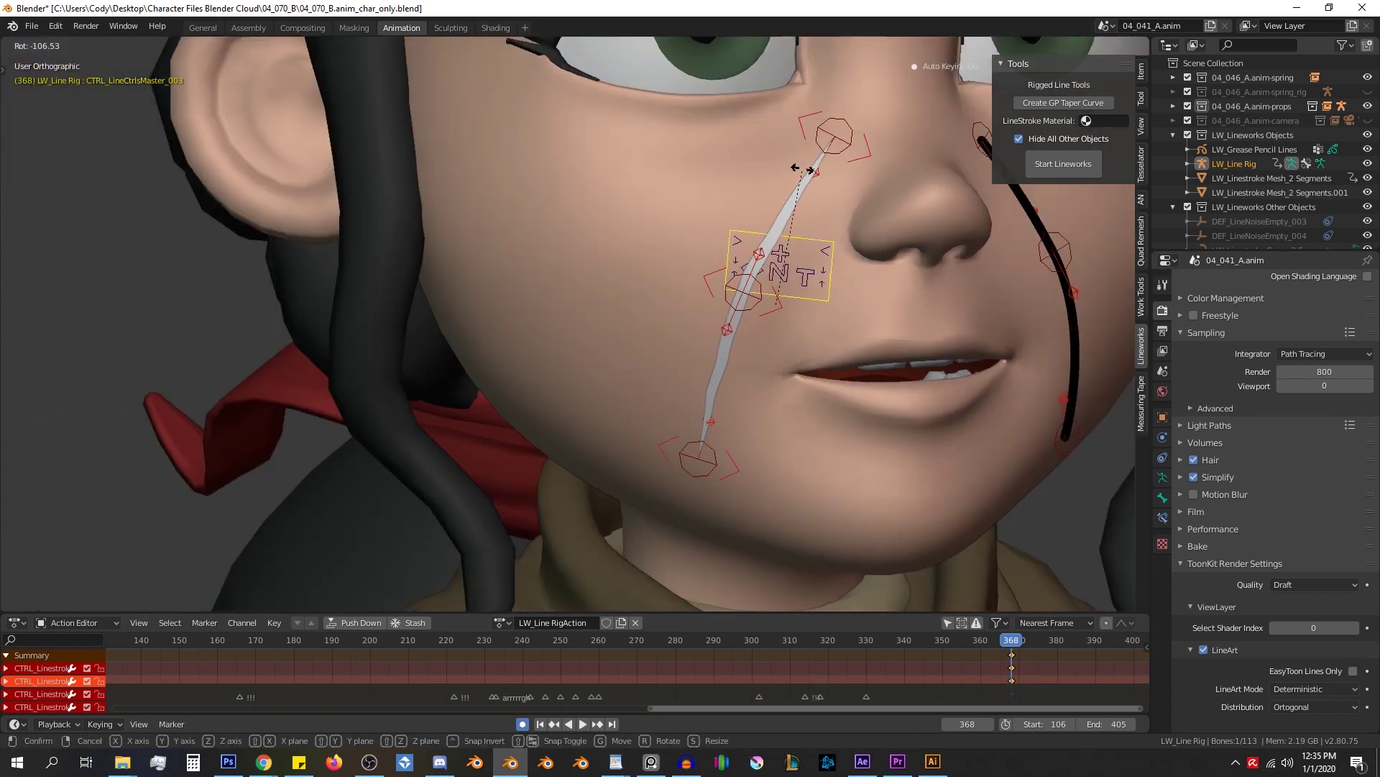
click(642, 138)
key(g)
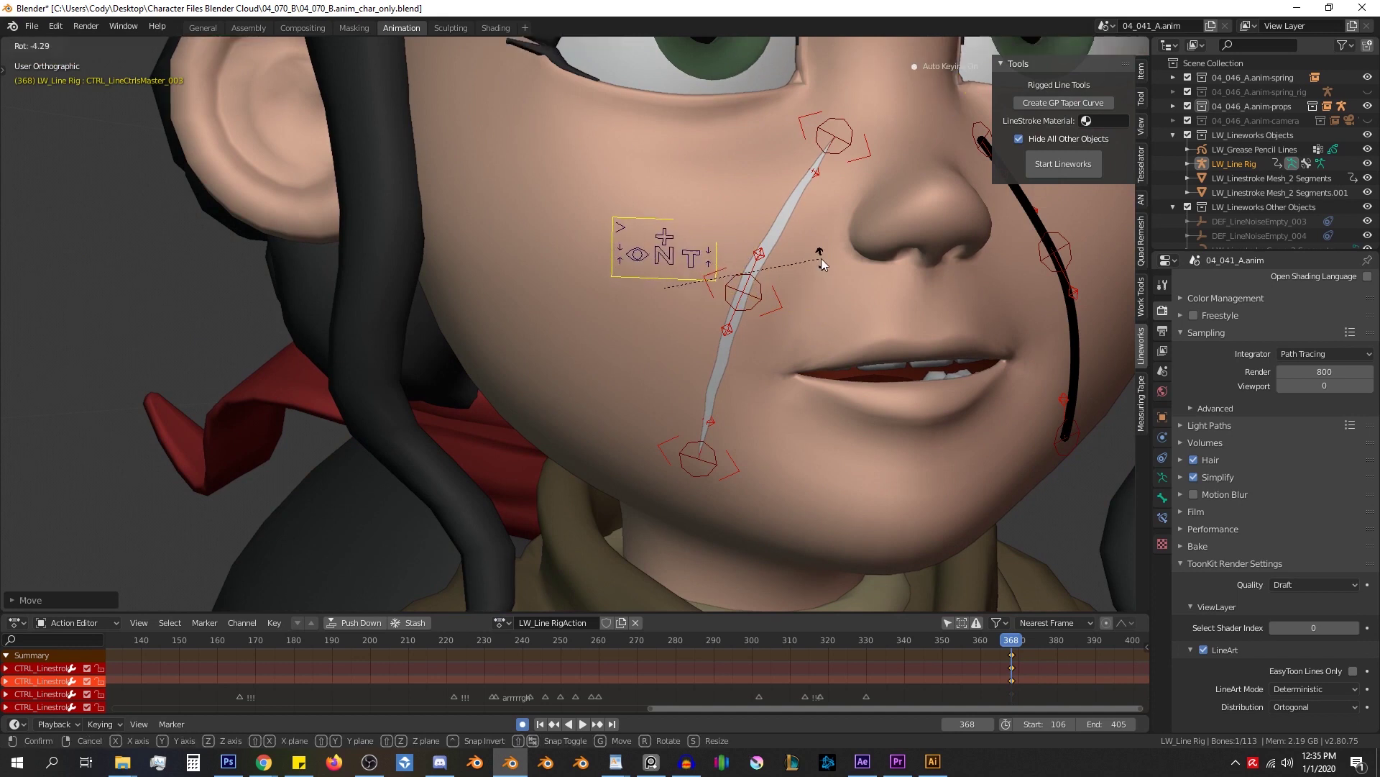
key(z)
key(z)
right_click(823, 258)
key(z)
click(848, 504)
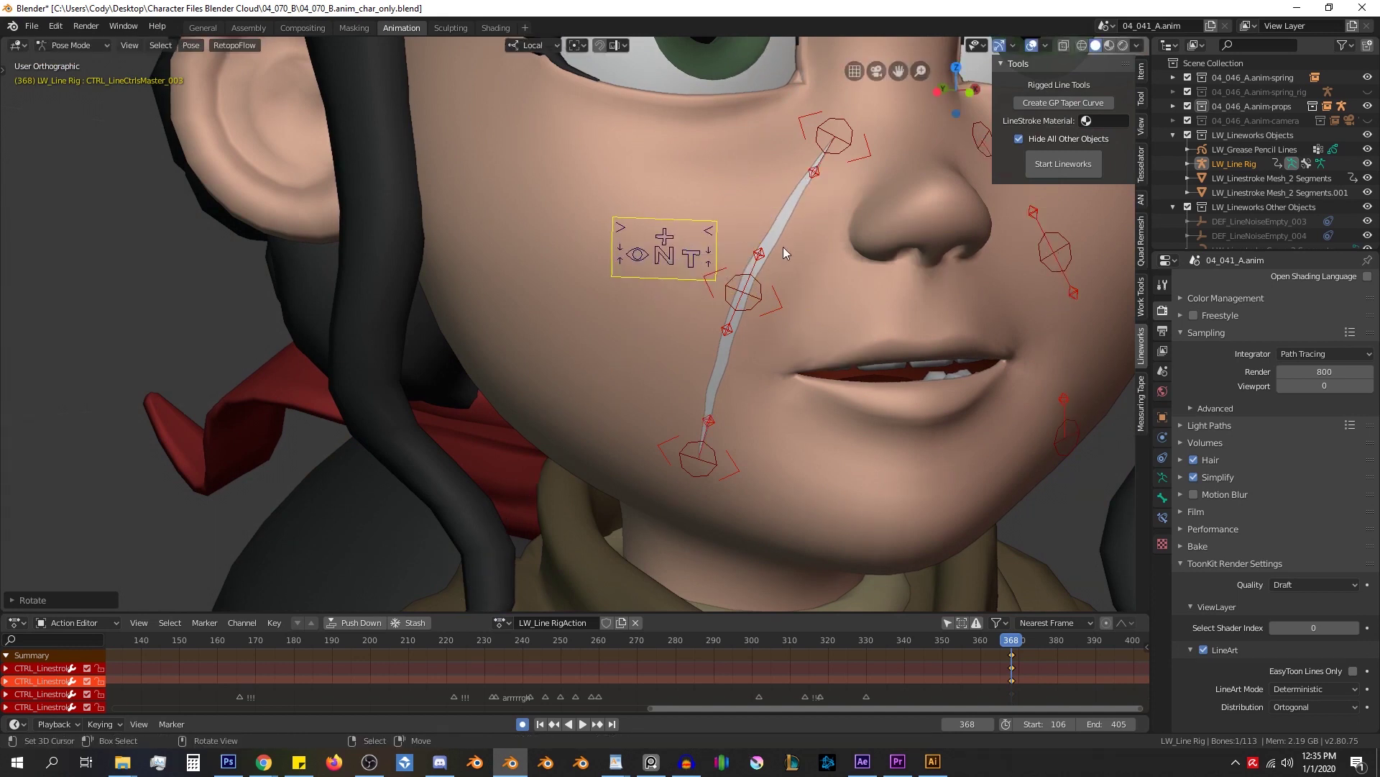
- Try scaling the eye-shaped visibility control in the cheek line's master panel
scroll(783, 248, up, 2)
shift+middle_drag(594, 290, 542, 285)
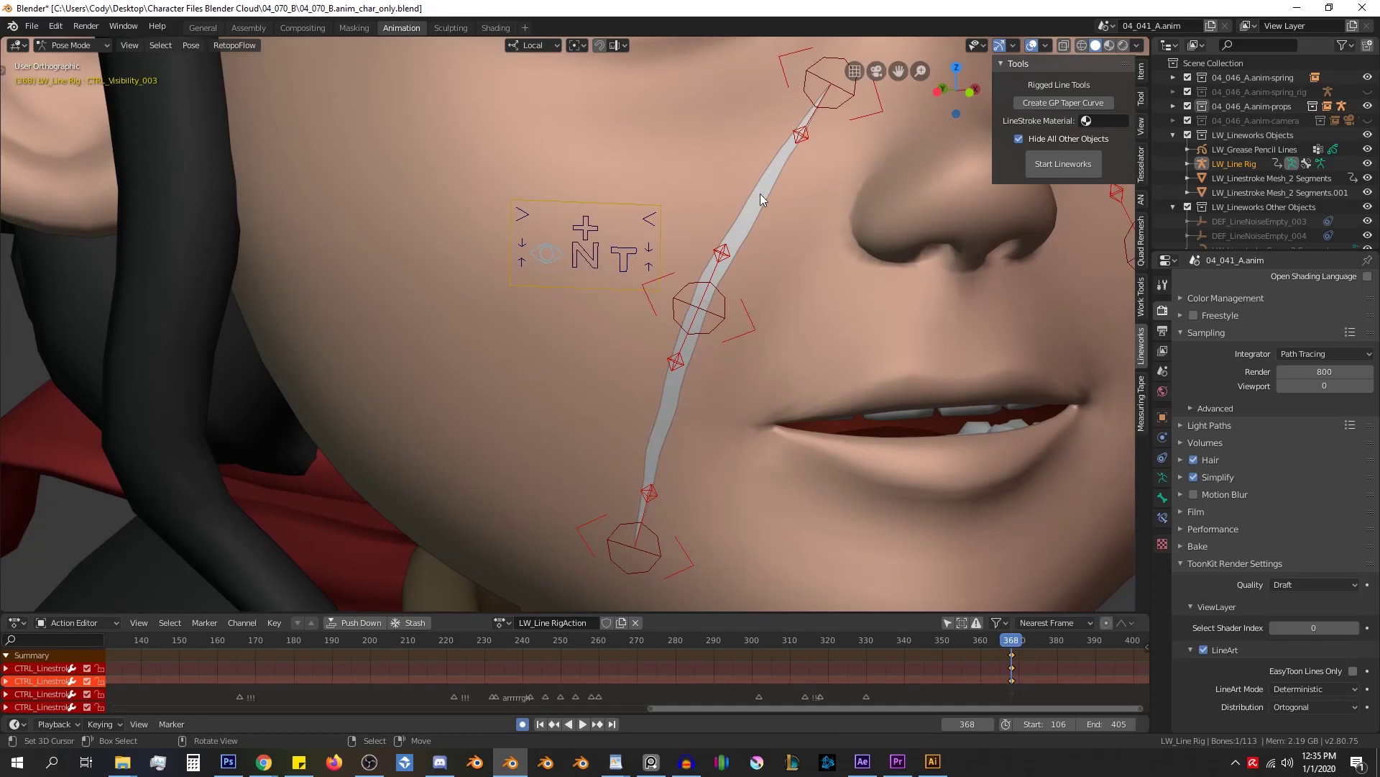
key(s)
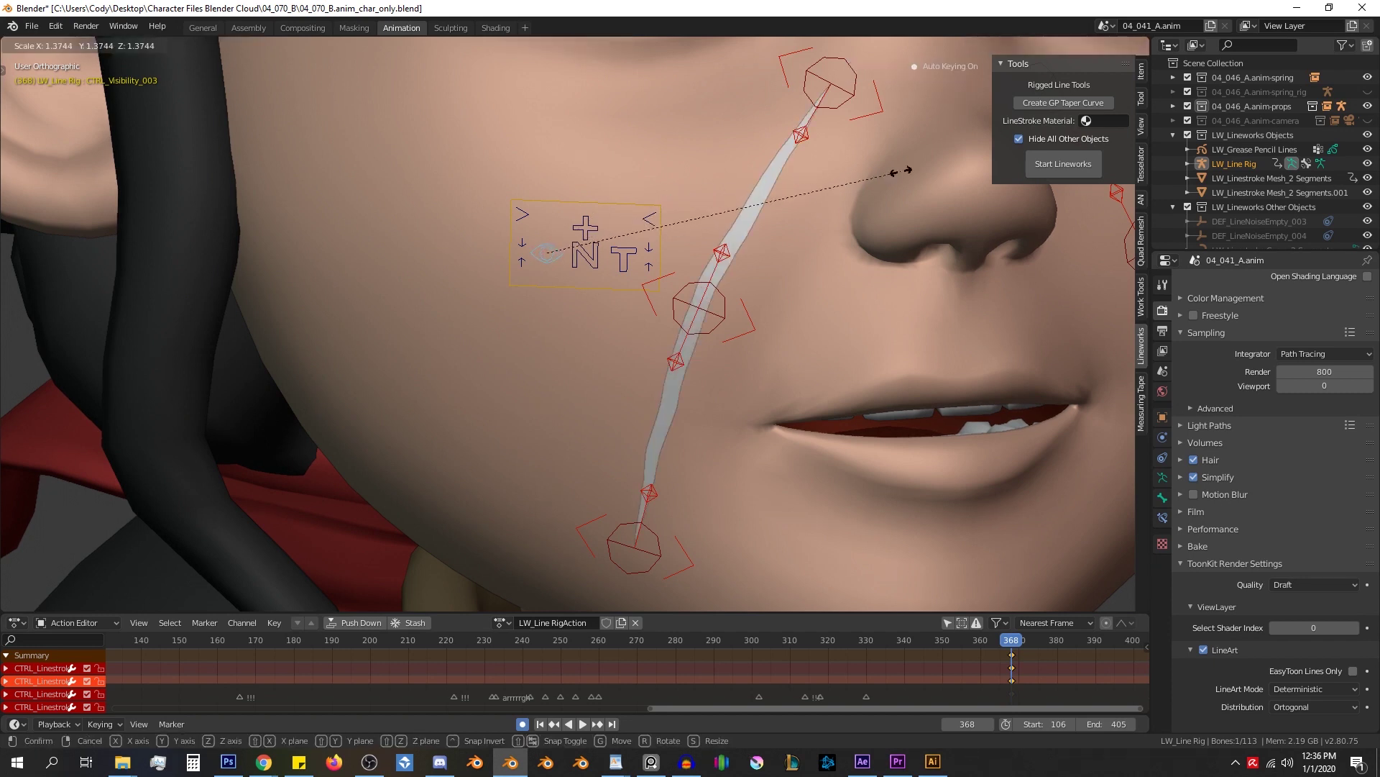
right_click(647, 214)
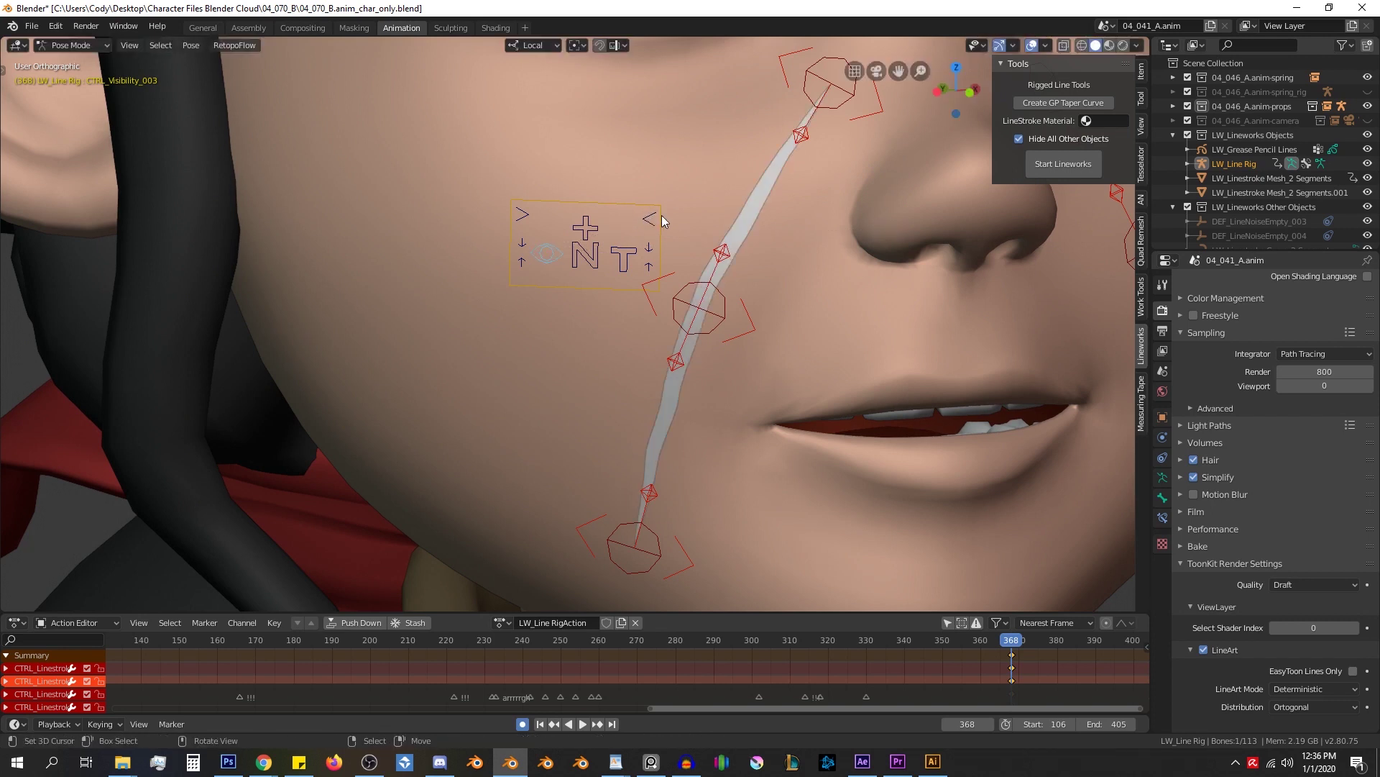
key(s)
right_click(581, 202)
- Clear the scale of the two arrow-shaped end thickness controls in the cheek line's master panel and scale them down to taper both ends
right_click(650, 256)
scroll(648, 254, up, 3)
scroll(440, 270, down, 2)
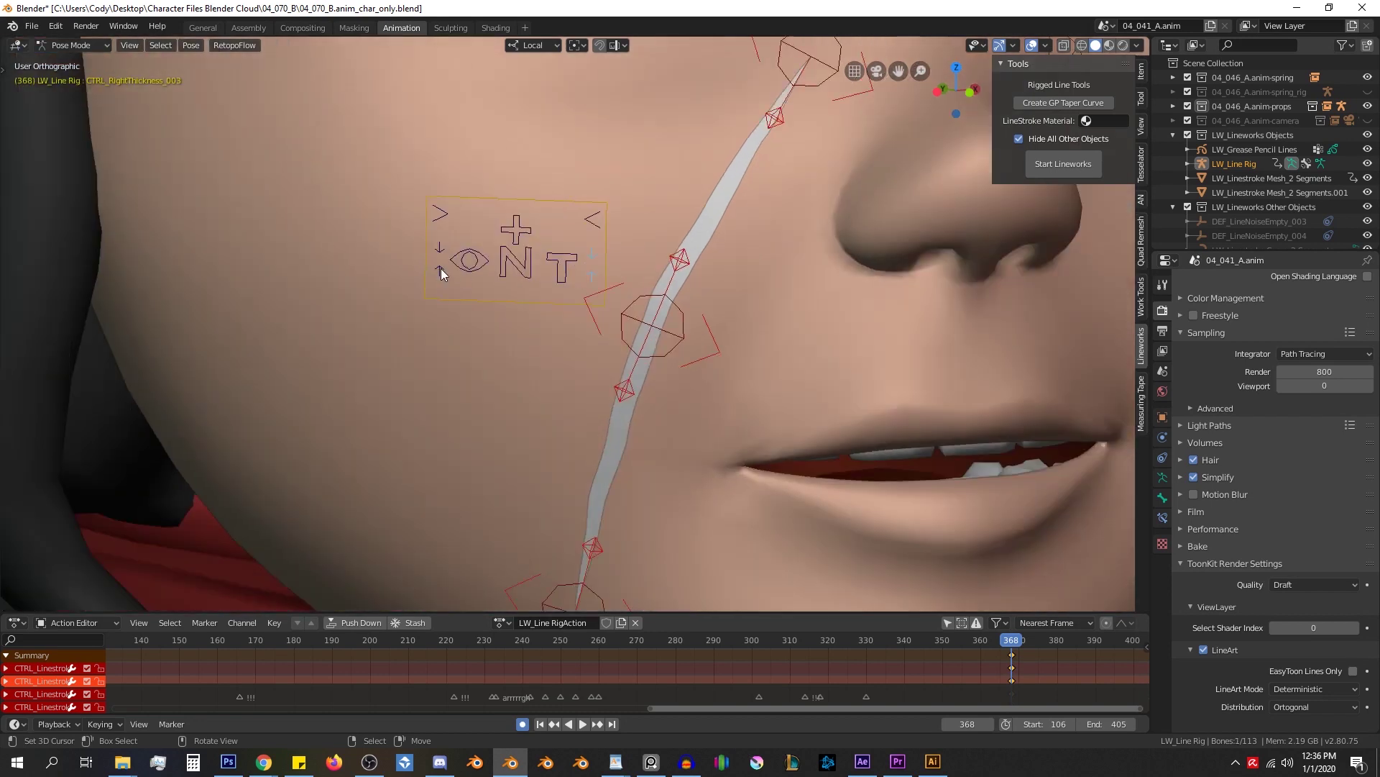
click(442, 269)
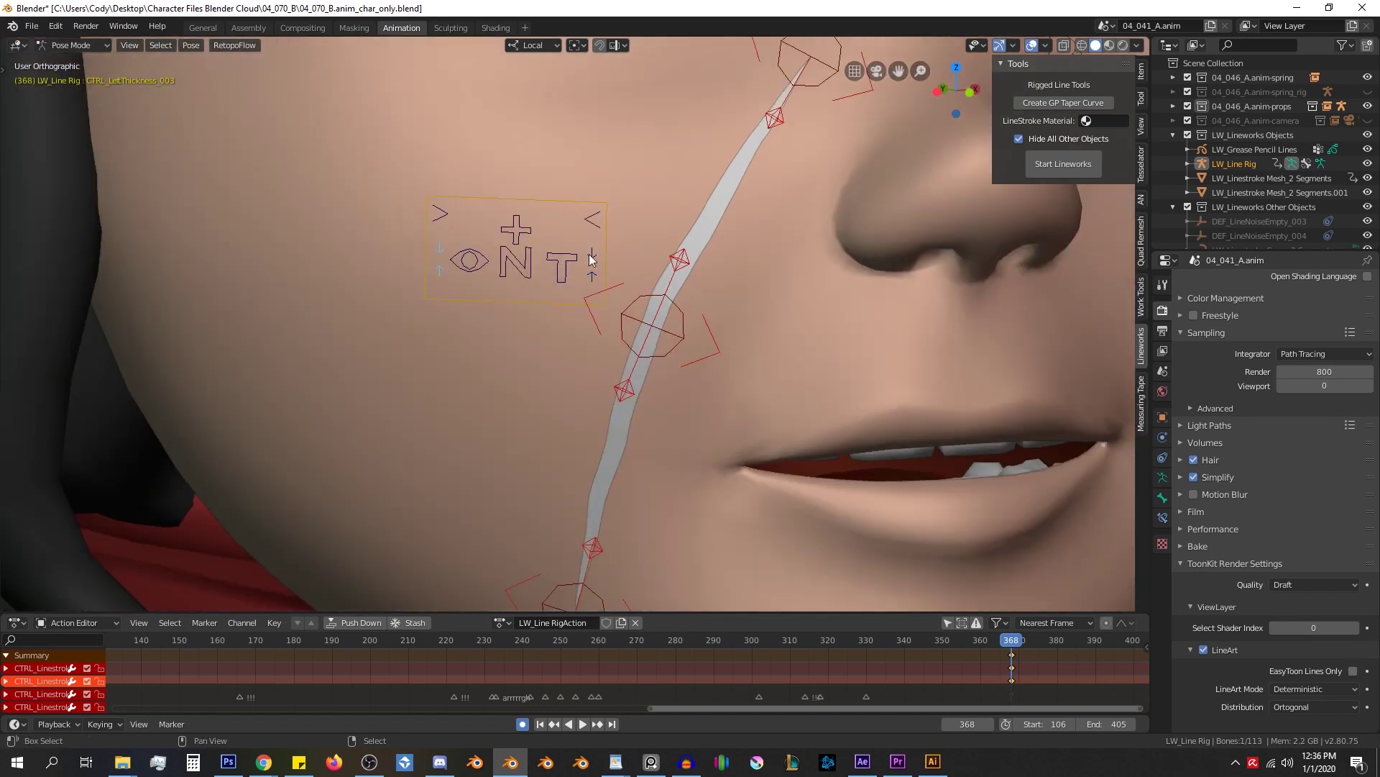
scroll(788, 153, down, 1)
shift+middle_drag(786, 181, 760, 201)
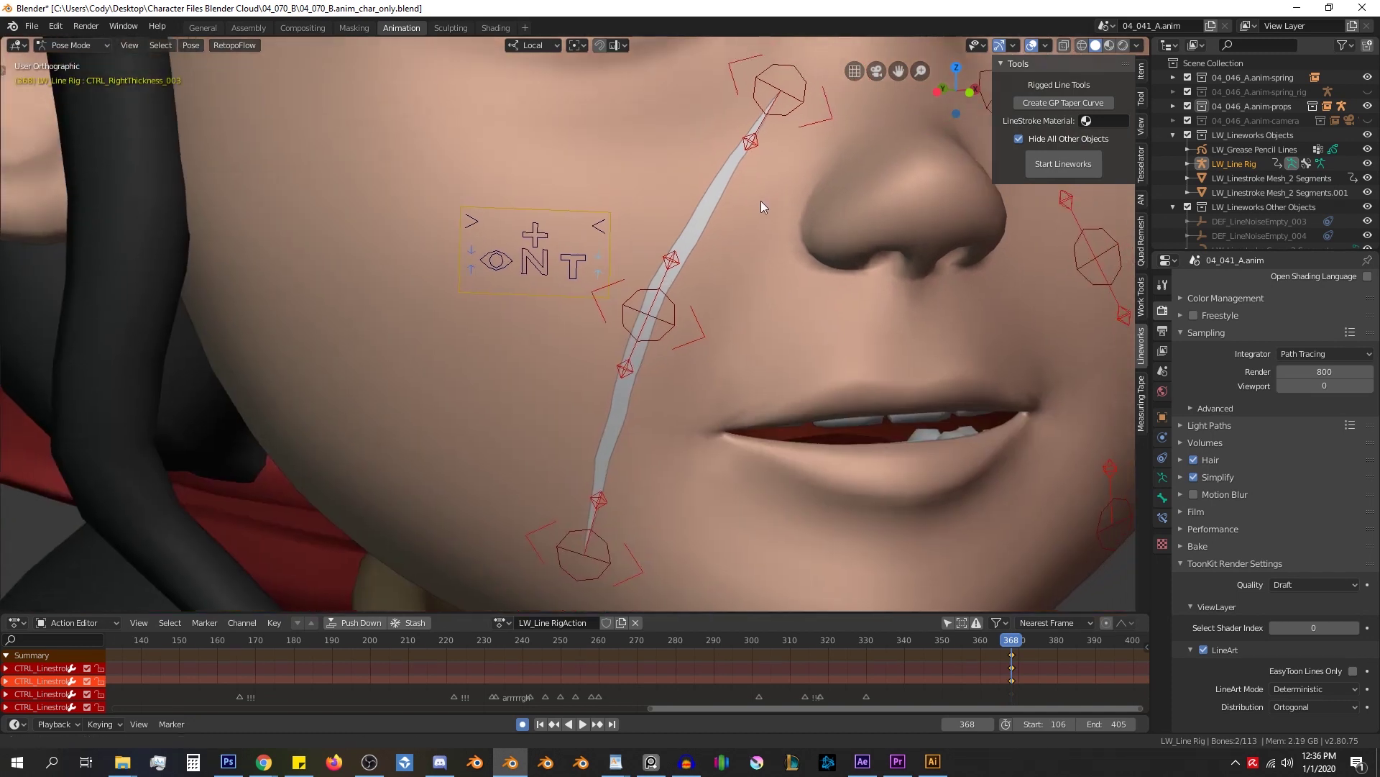
key(alt+s)
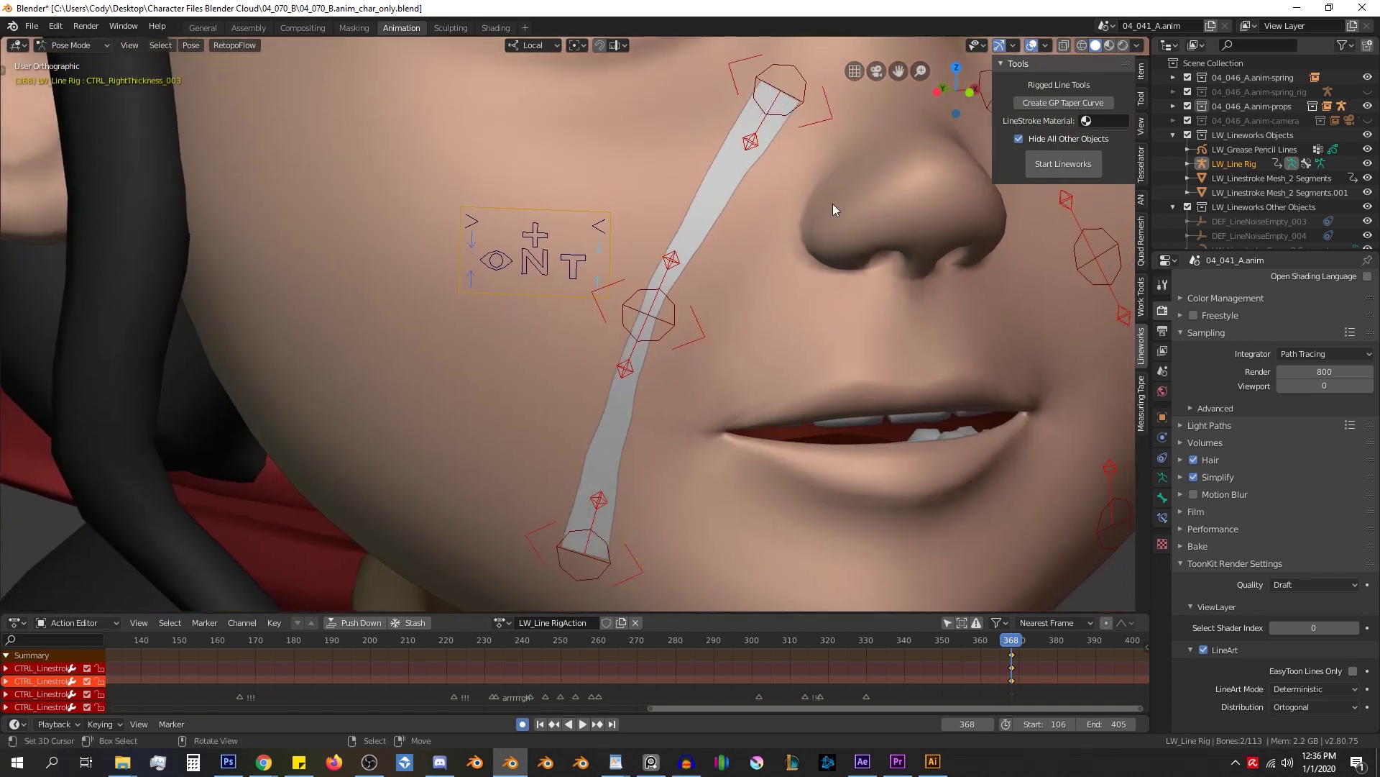
key(s)
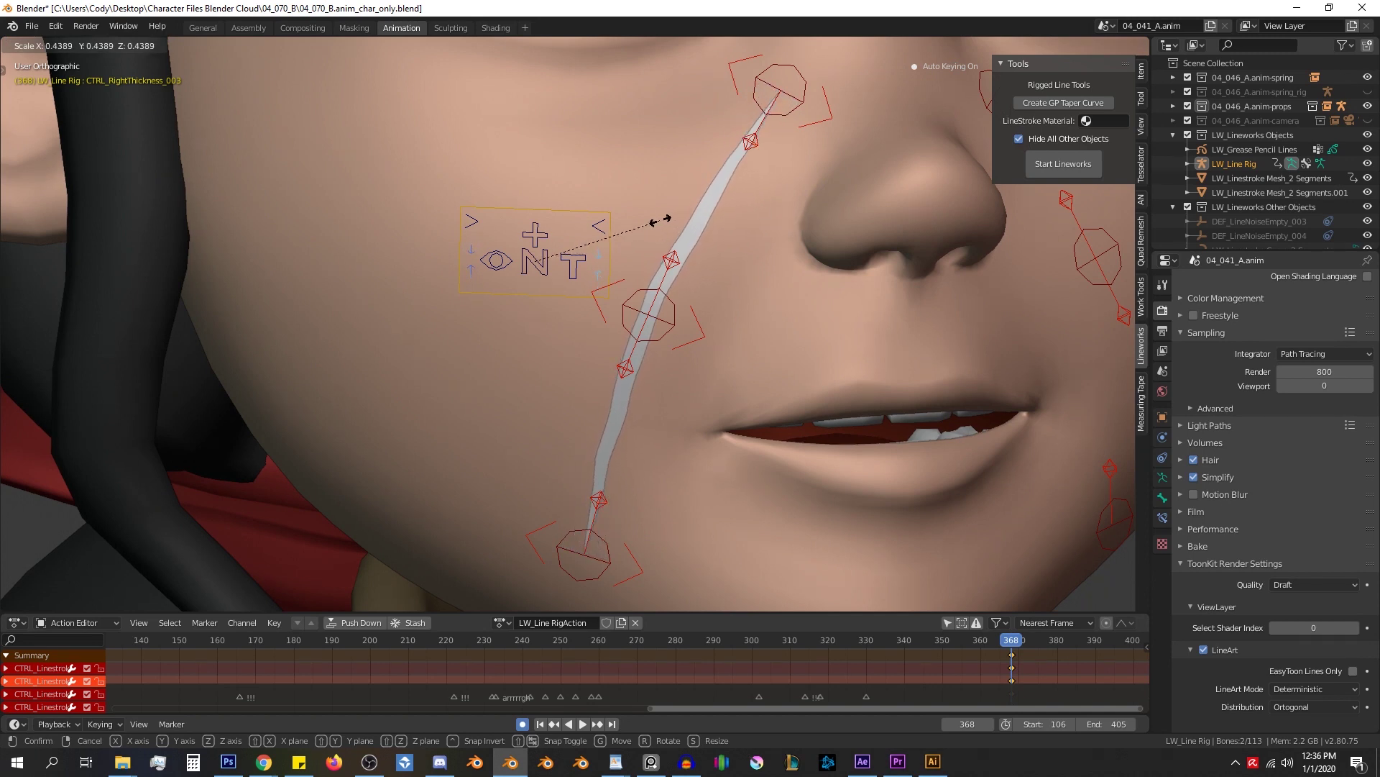
click(617, 224)
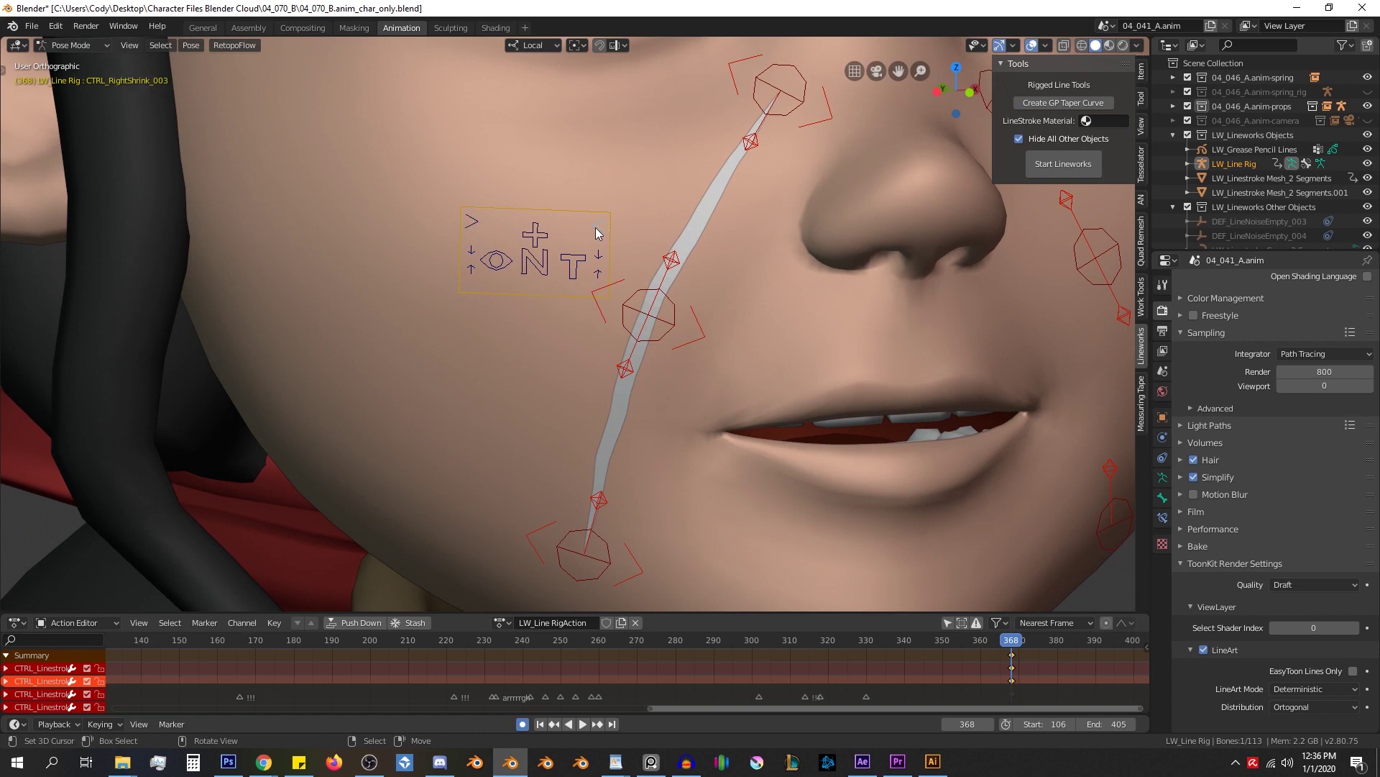
- Try shortening the white cheek line from both ends with the arrowhead-shaped shrink controls in its master panel
key(g)
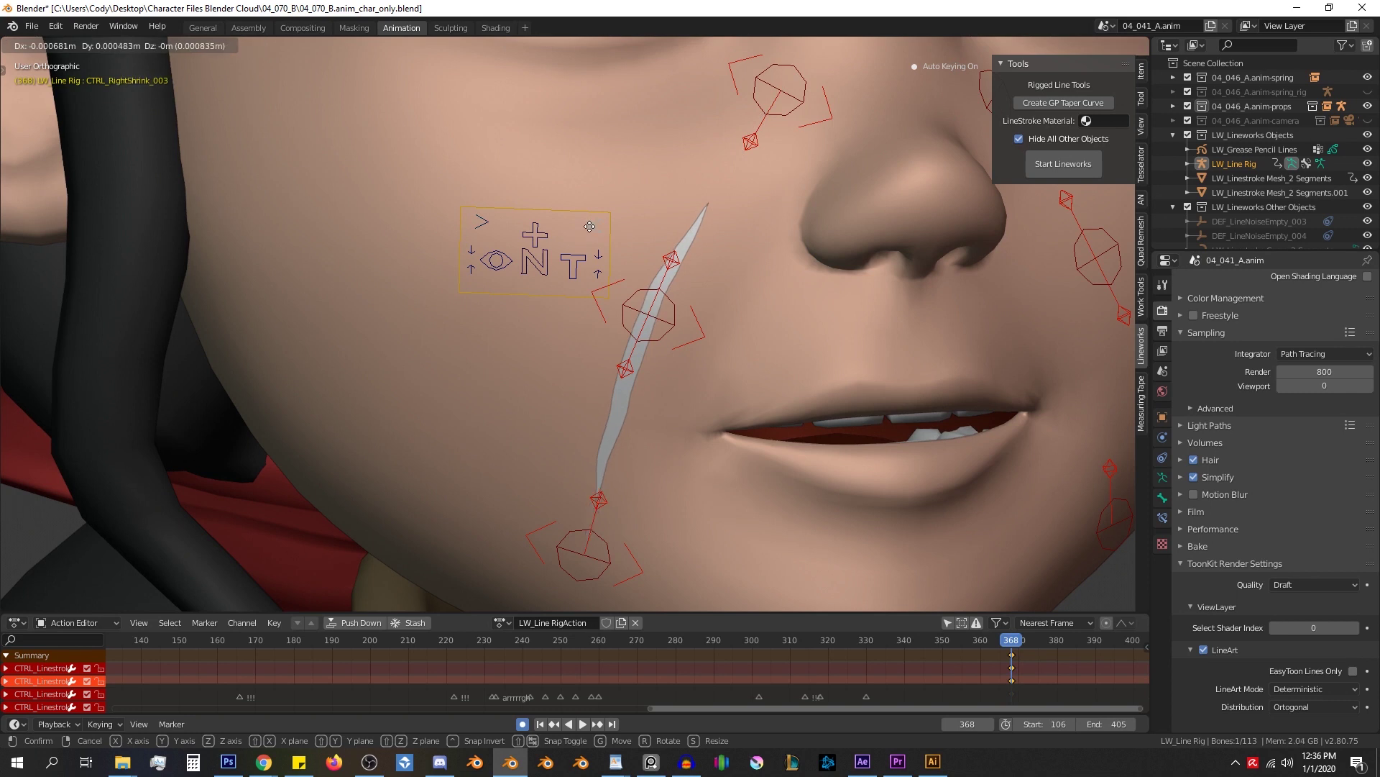
drag(589, 226, 583, 225)
drag(670, 303, 499, 193)
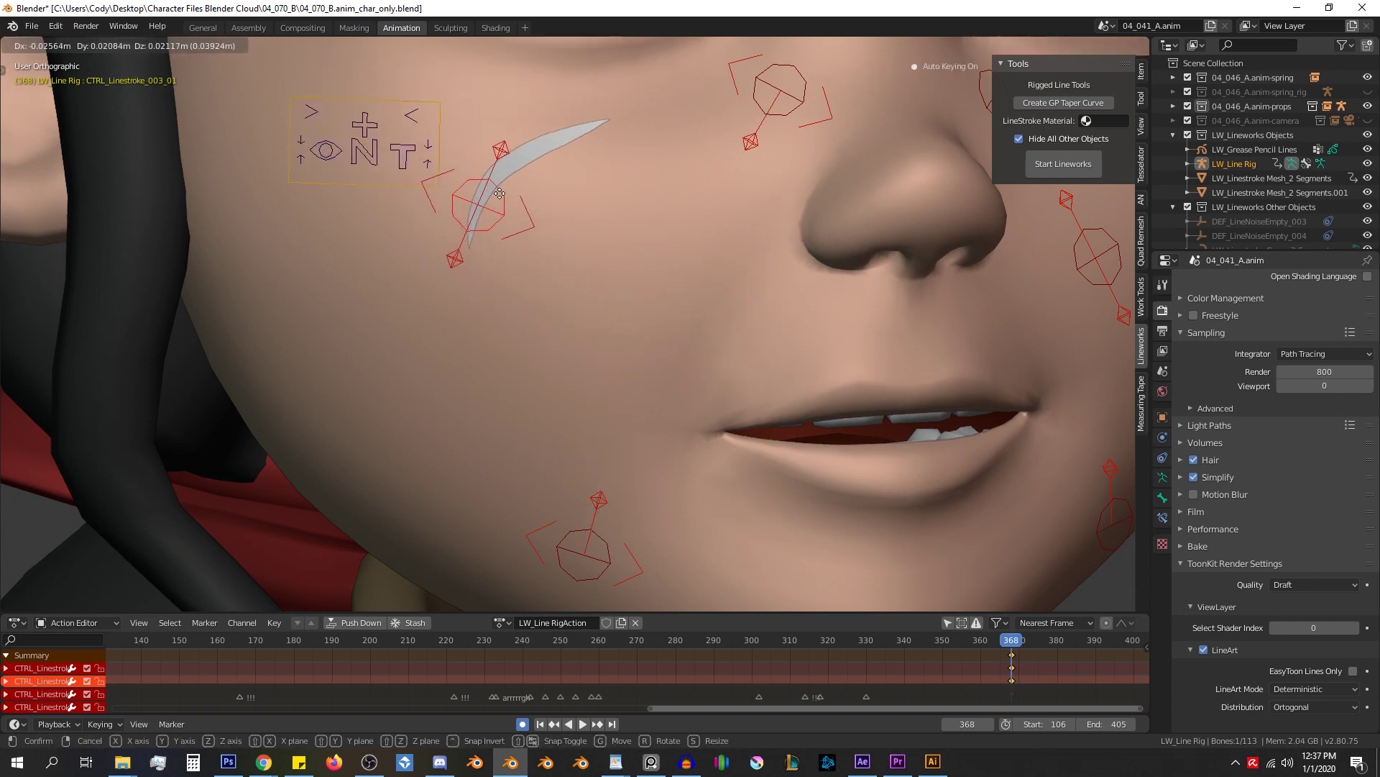
right_click(499, 193)
right_drag(589, 231, 598, 234)
right_drag(483, 222, 469, 221)
- Try bending the cheek line by moving its middle control toward the ear while adjusting how far the shrink controls shorten its ends
right_click(662, 297)
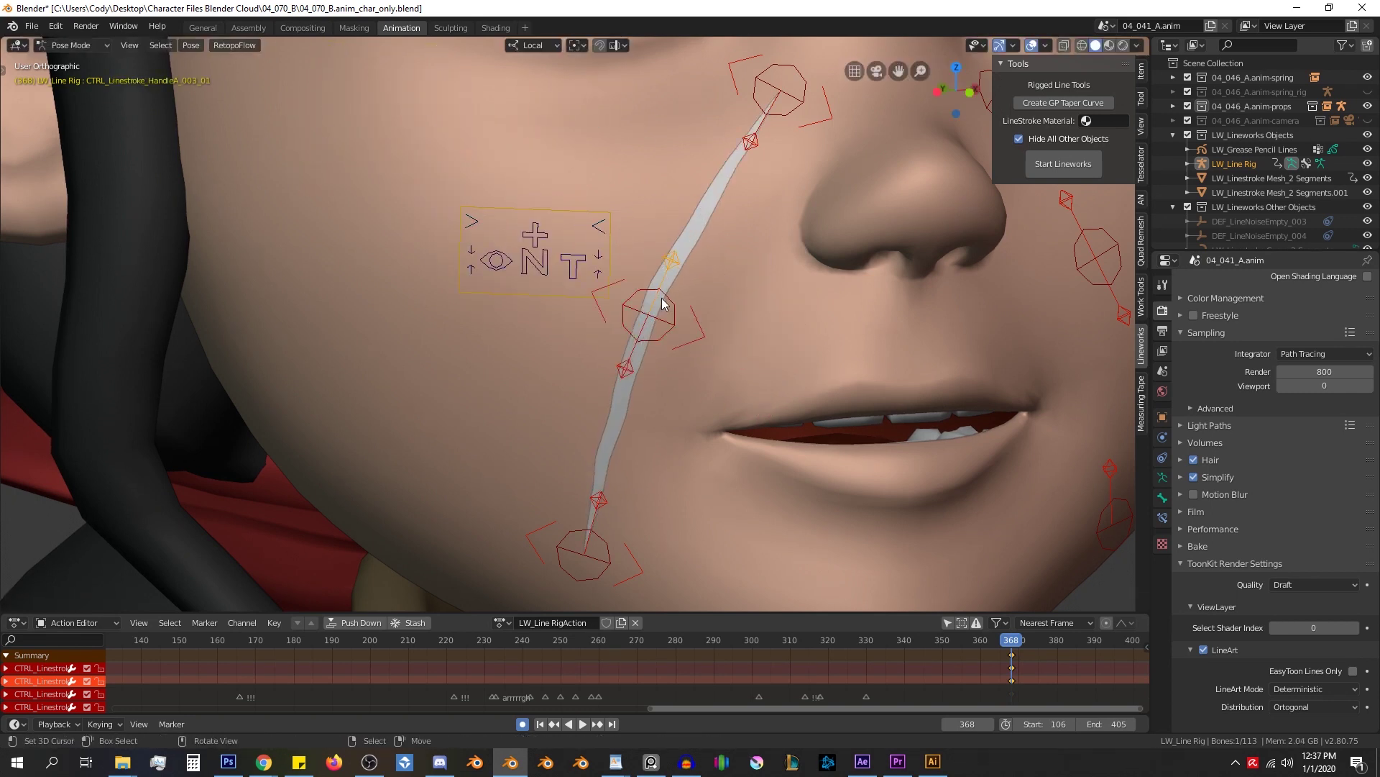
drag(661, 298, 515, 199)
click(325, 130)
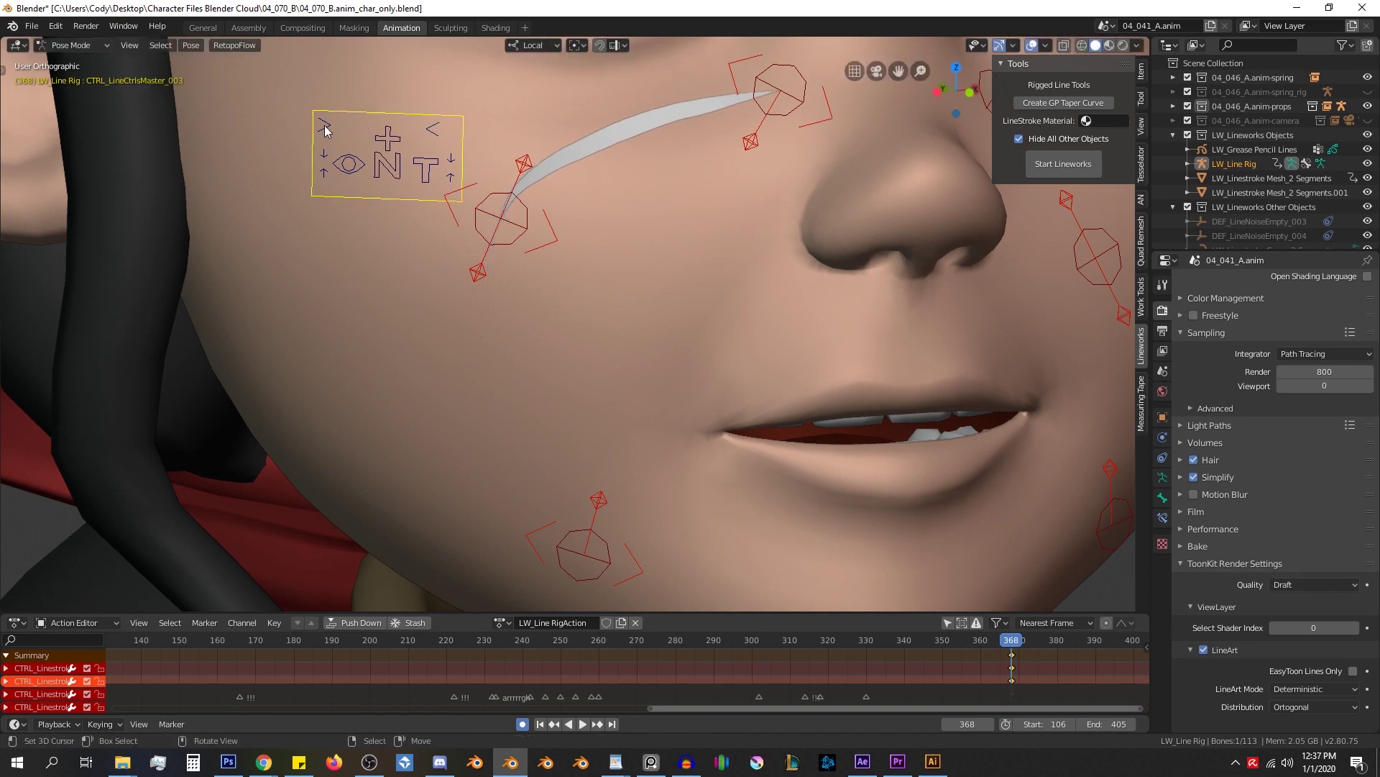
drag(325, 129, 405, 148)
mouse_move(493, 201)
mouse_down()
mouse_move(532, 345)
mouse_move(547, 166)
mouse_move(639, 291)
mouse_up()
click(582, 229)
right_drag(583, 229, 601, 231)
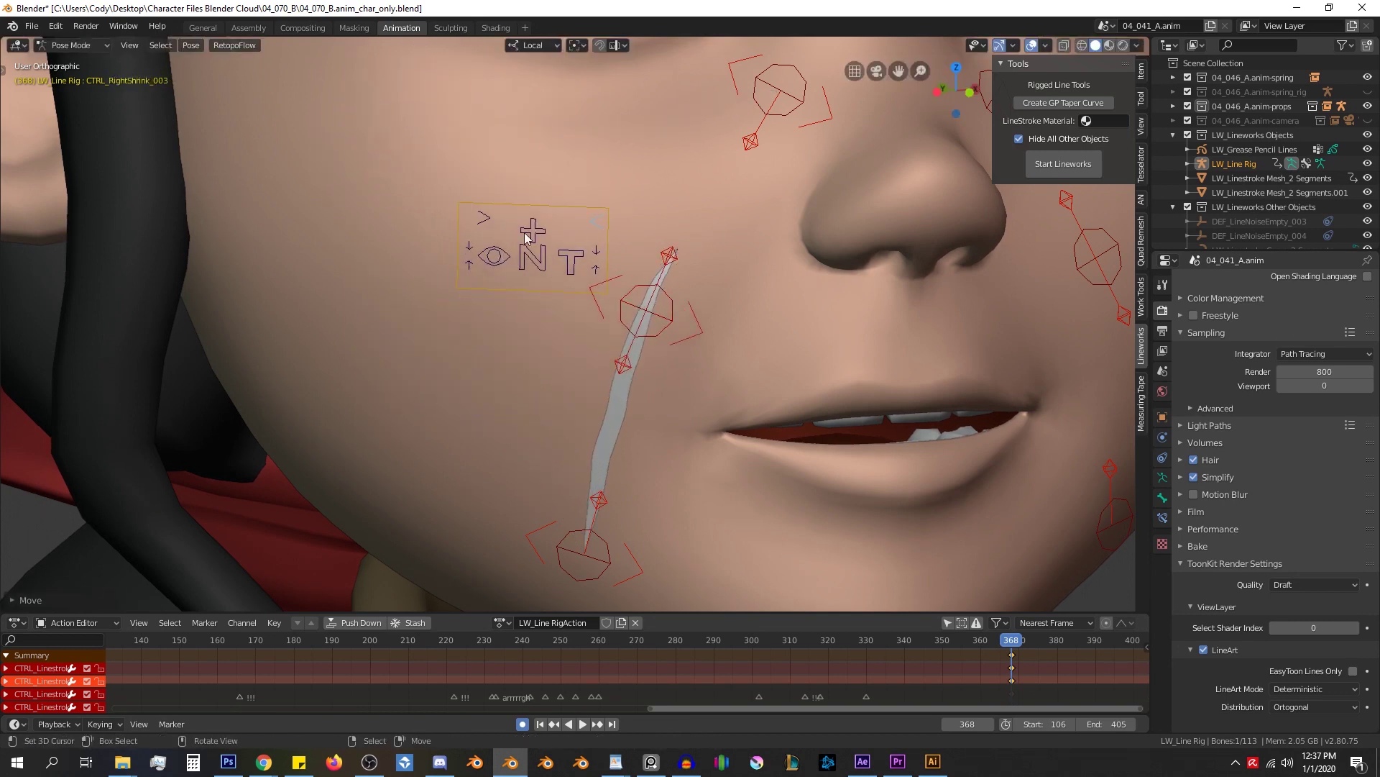
right_drag(491, 221, 474, 227)
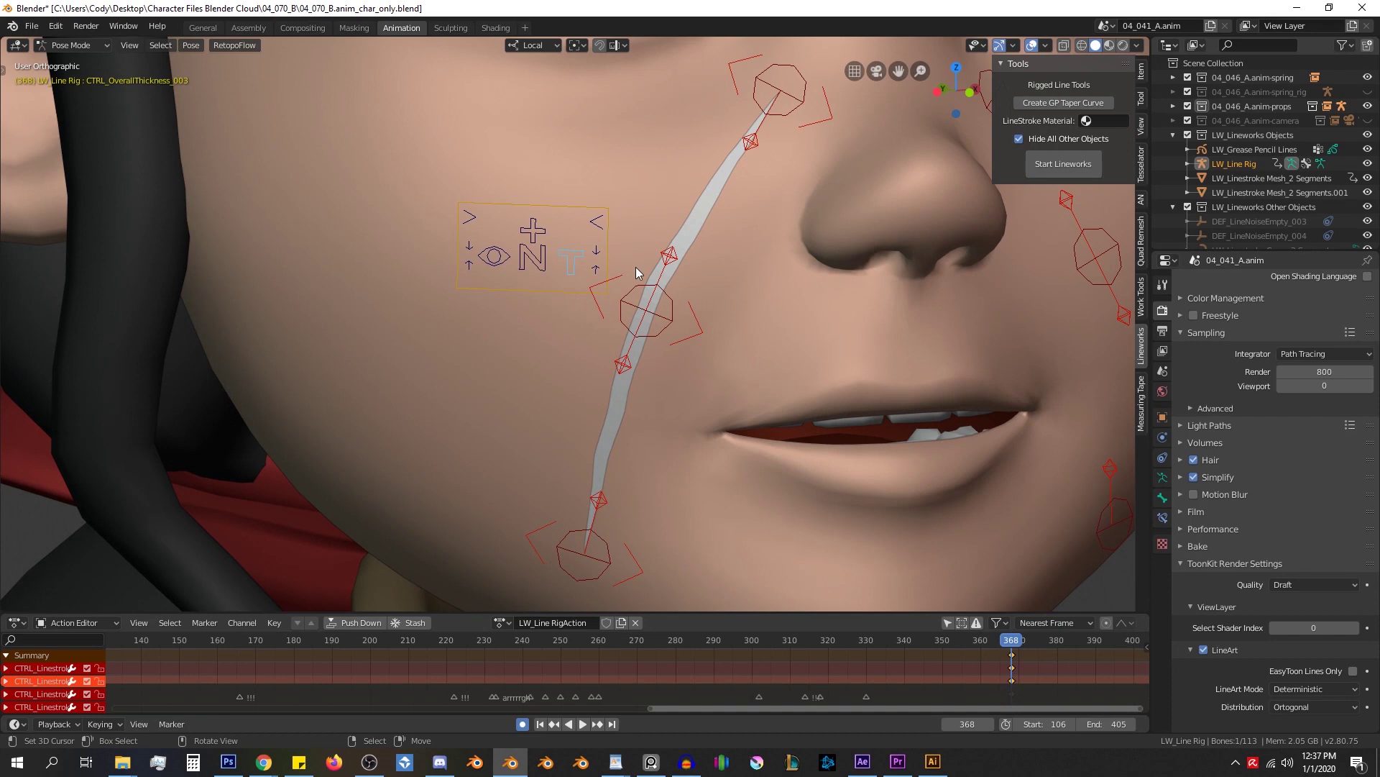
- Try scaling the T-shaped overall thickness control to thicken and thin the whole cheek line
key(s)
mouse_move(789, 309)
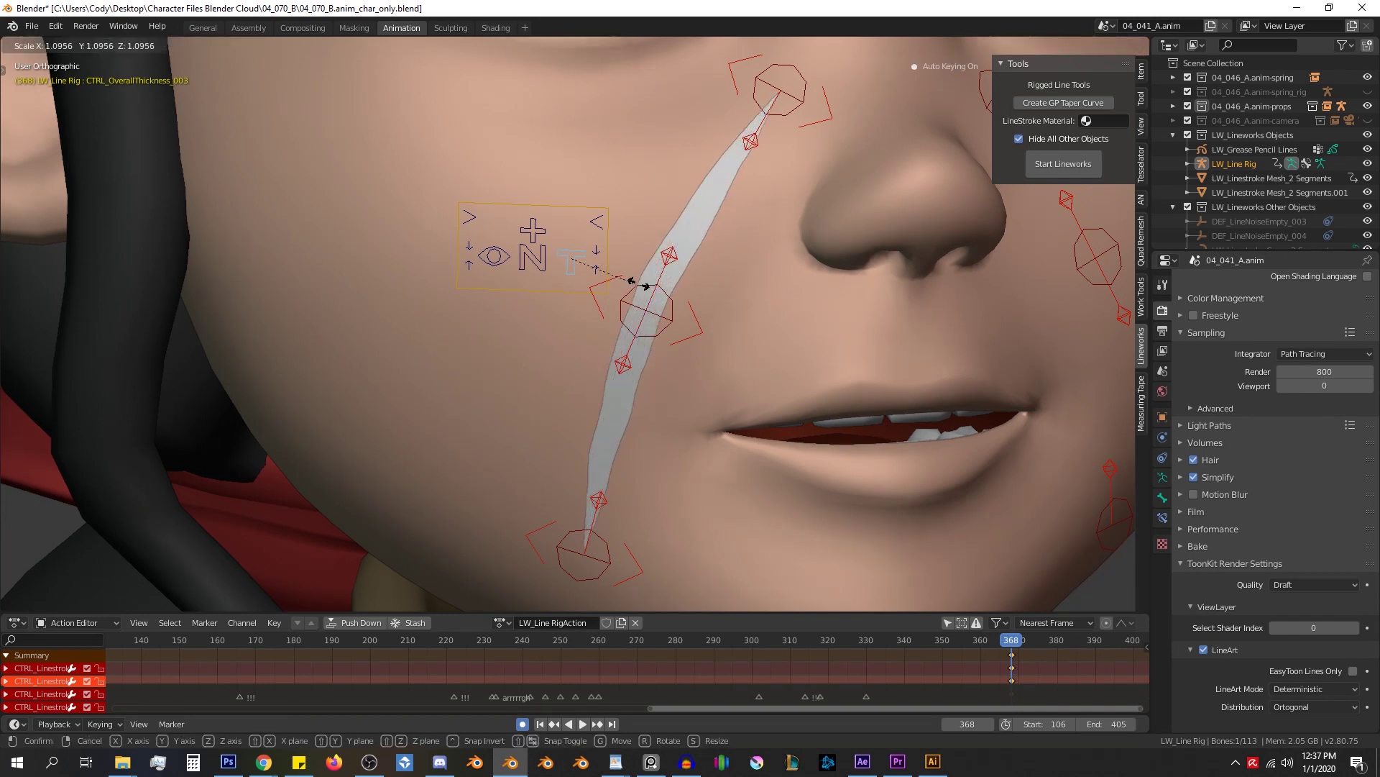
mouse_move(679, 288)
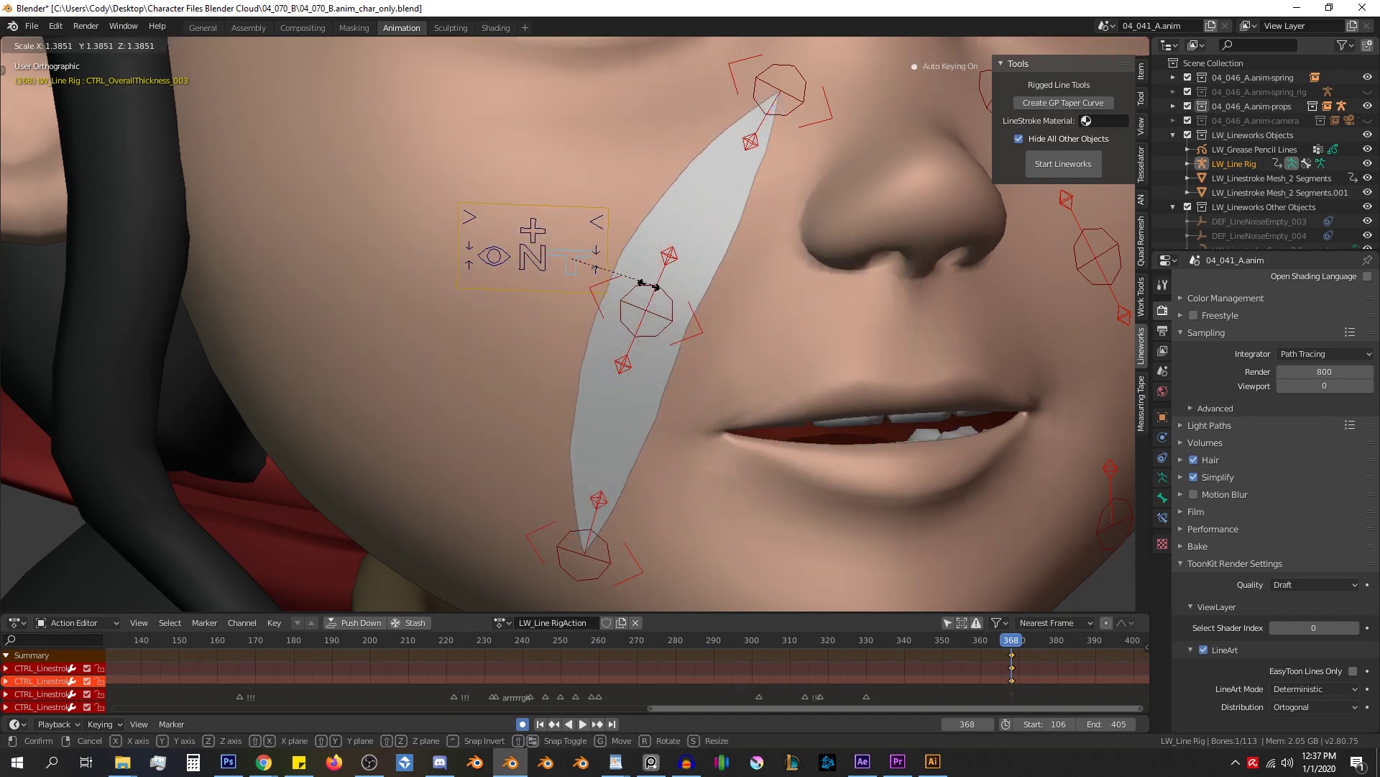
mouse_move(636, 284)
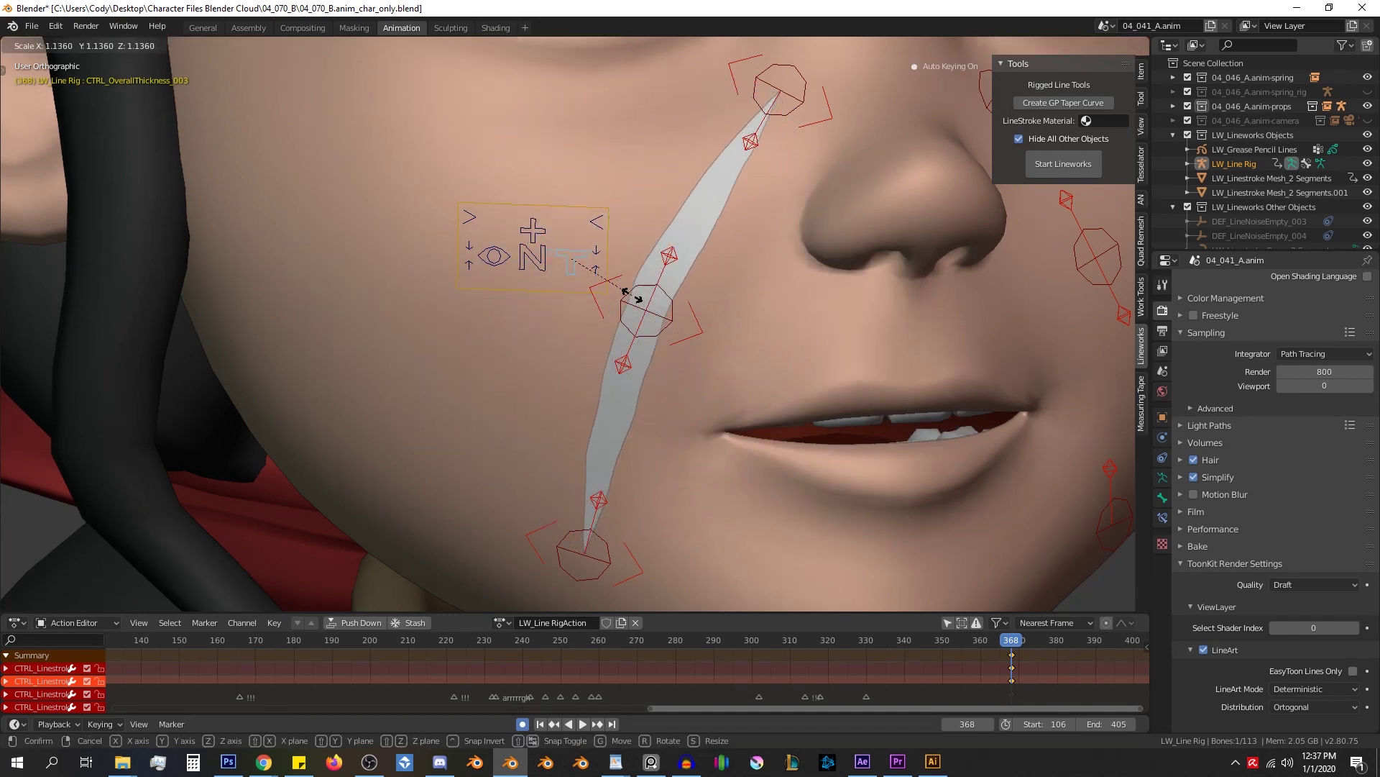
mouse_move(727, 314)
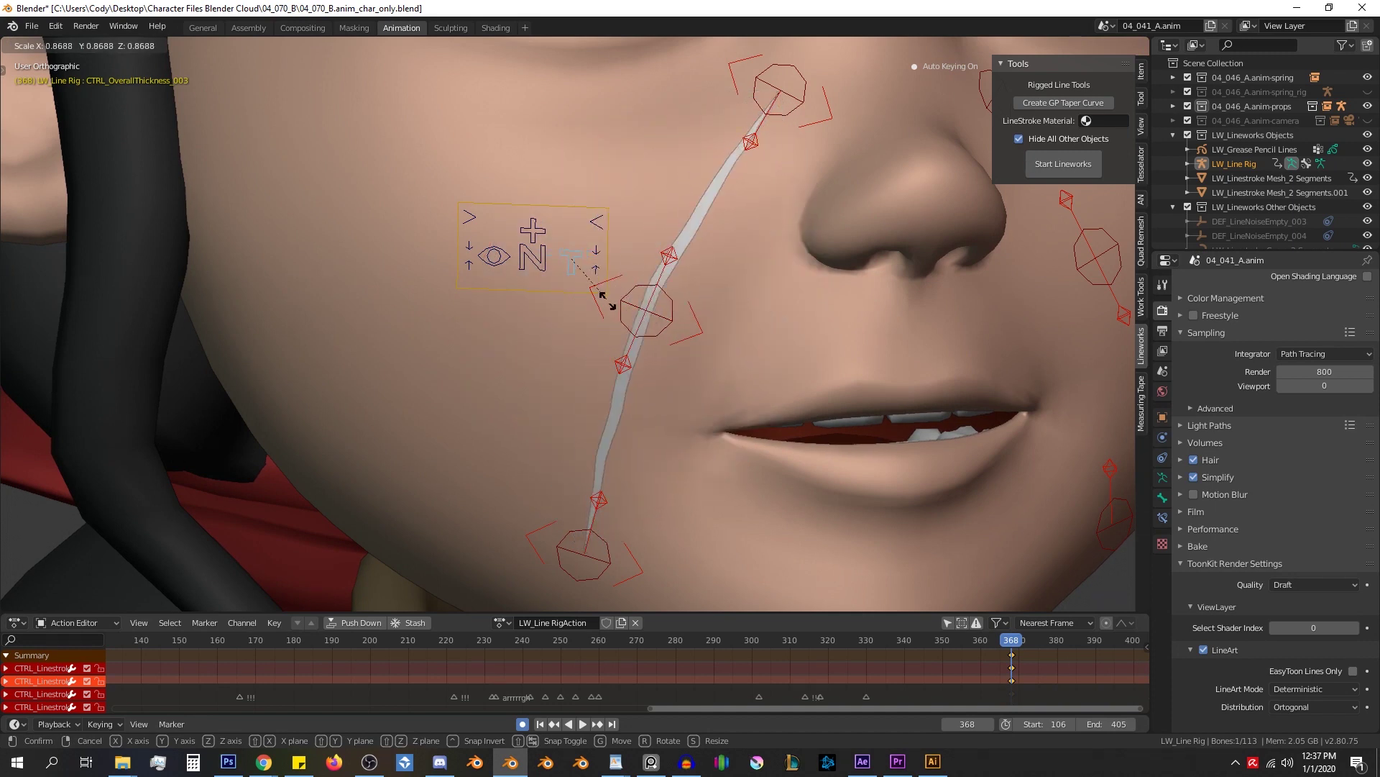
click(558, 288)
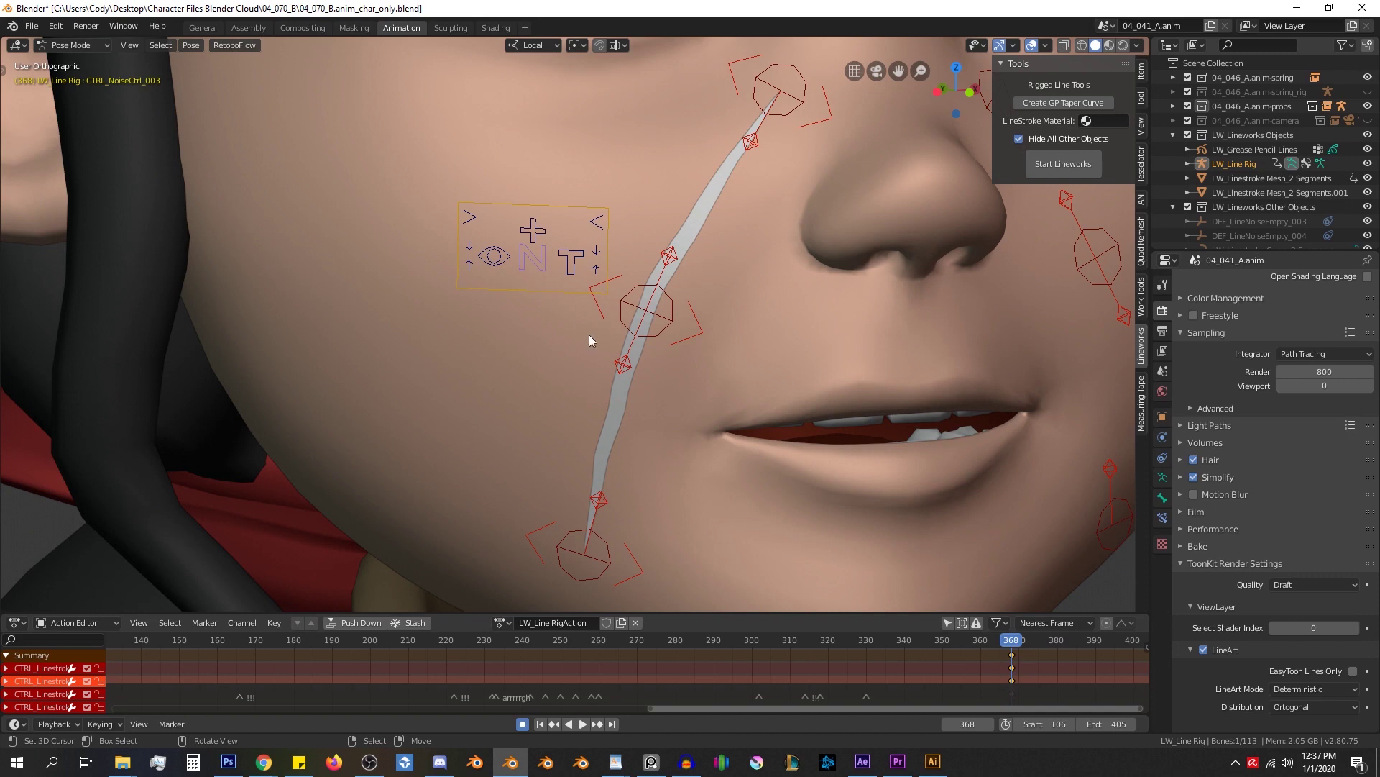
- Try moving and scaling the N-shaped noise control in the cheek line's master panel
key(g)
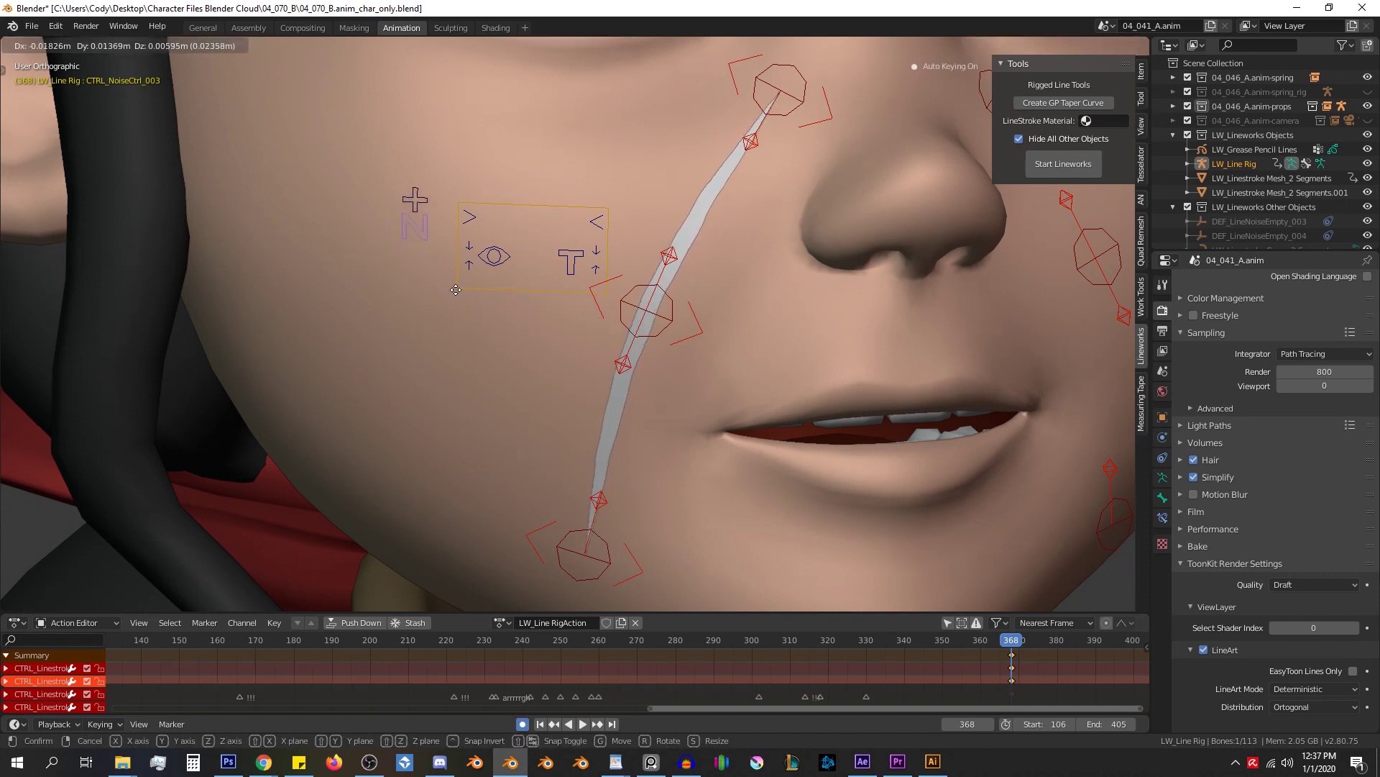
click(584, 308)
key(s)
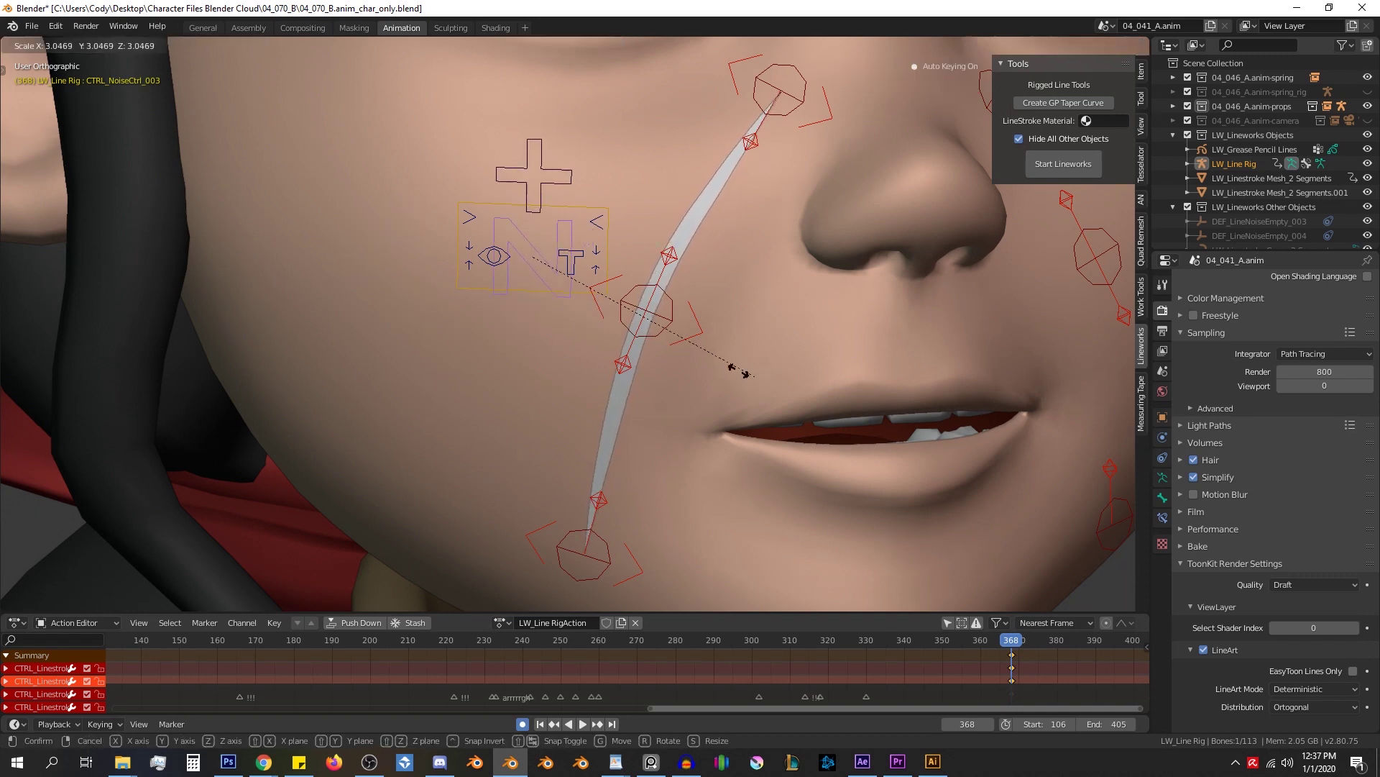
right_click(613, 315)
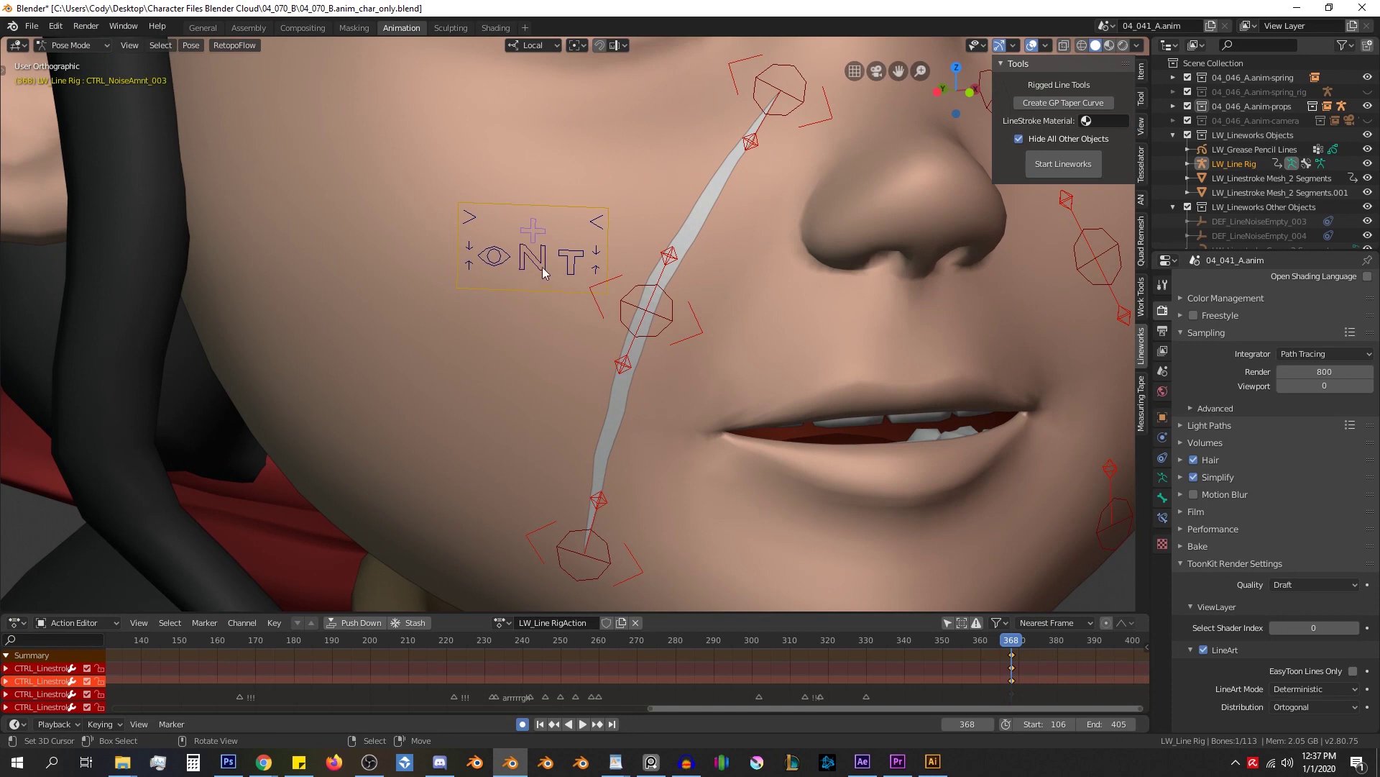
- Scale up the plus-shaped noise amount control to make the cheek line jagged
key(s)
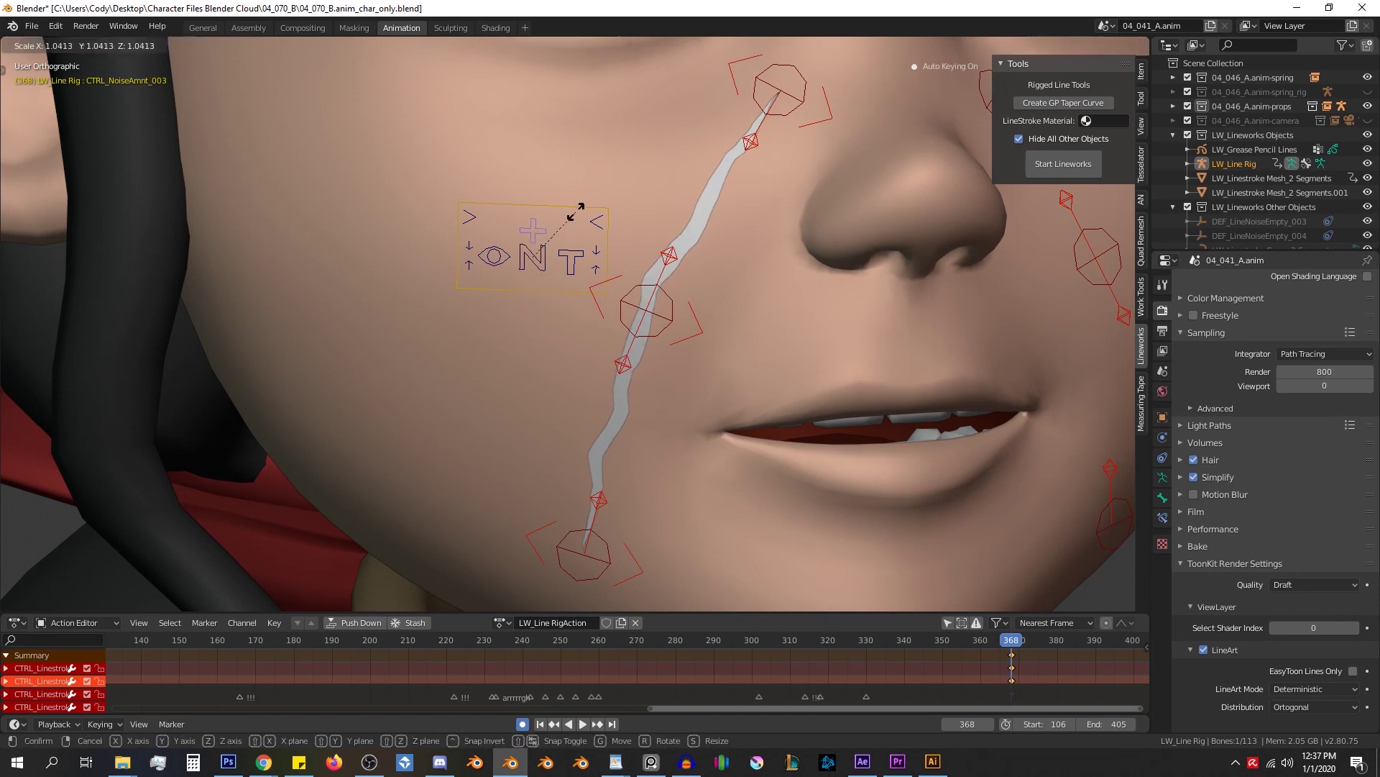
click(547, 267)
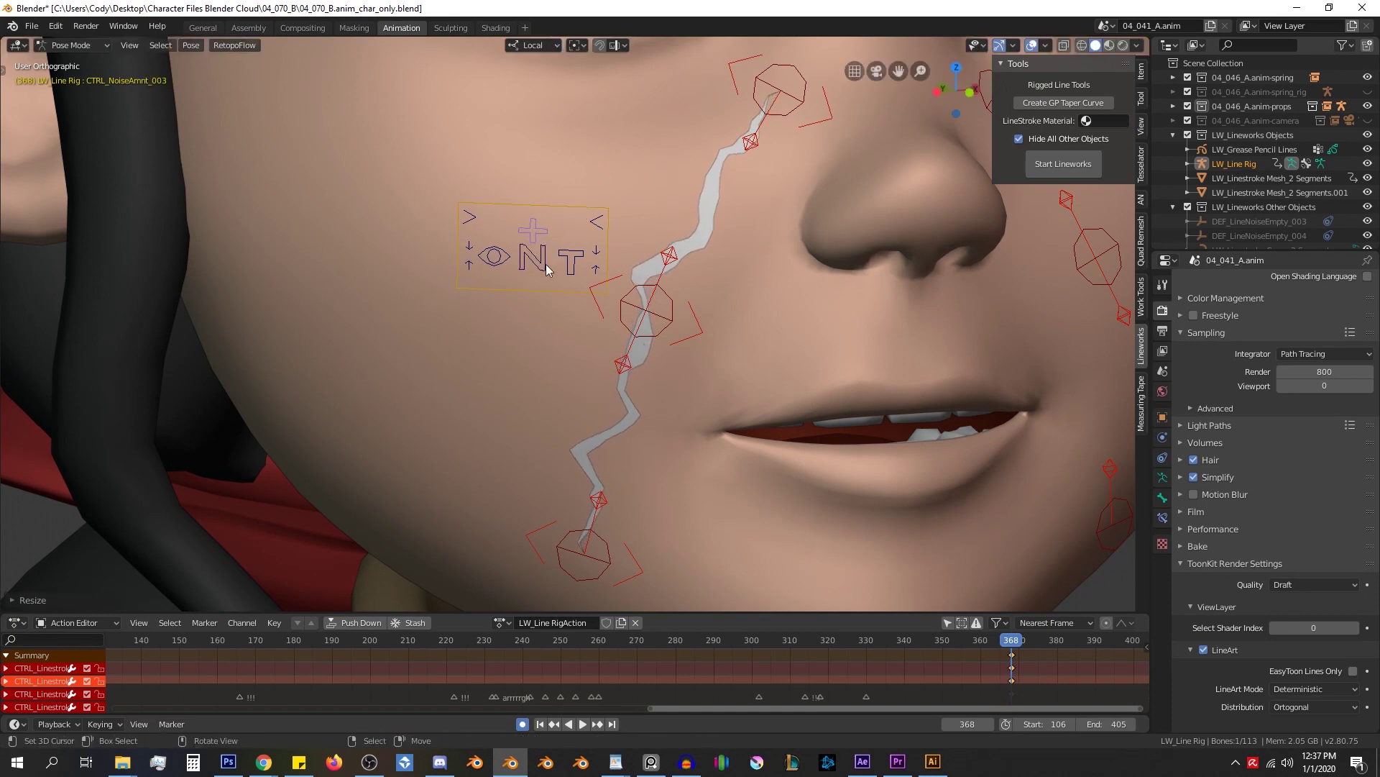
- Try shifting the cheek line's noise pattern by moving the N-shaped control along its local X, Y and Z axes
key(g)
key(x)
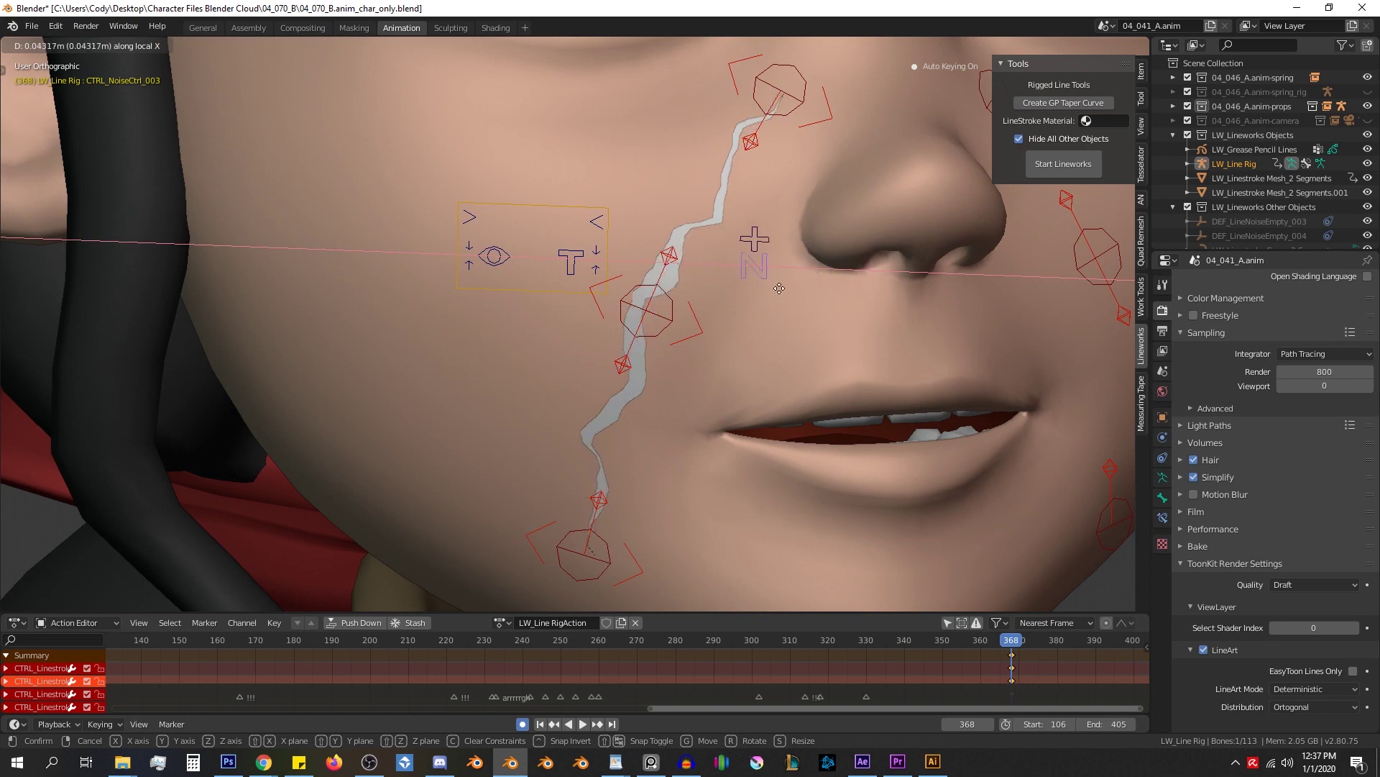
right_click(660, 290)
key(g)
key(y)
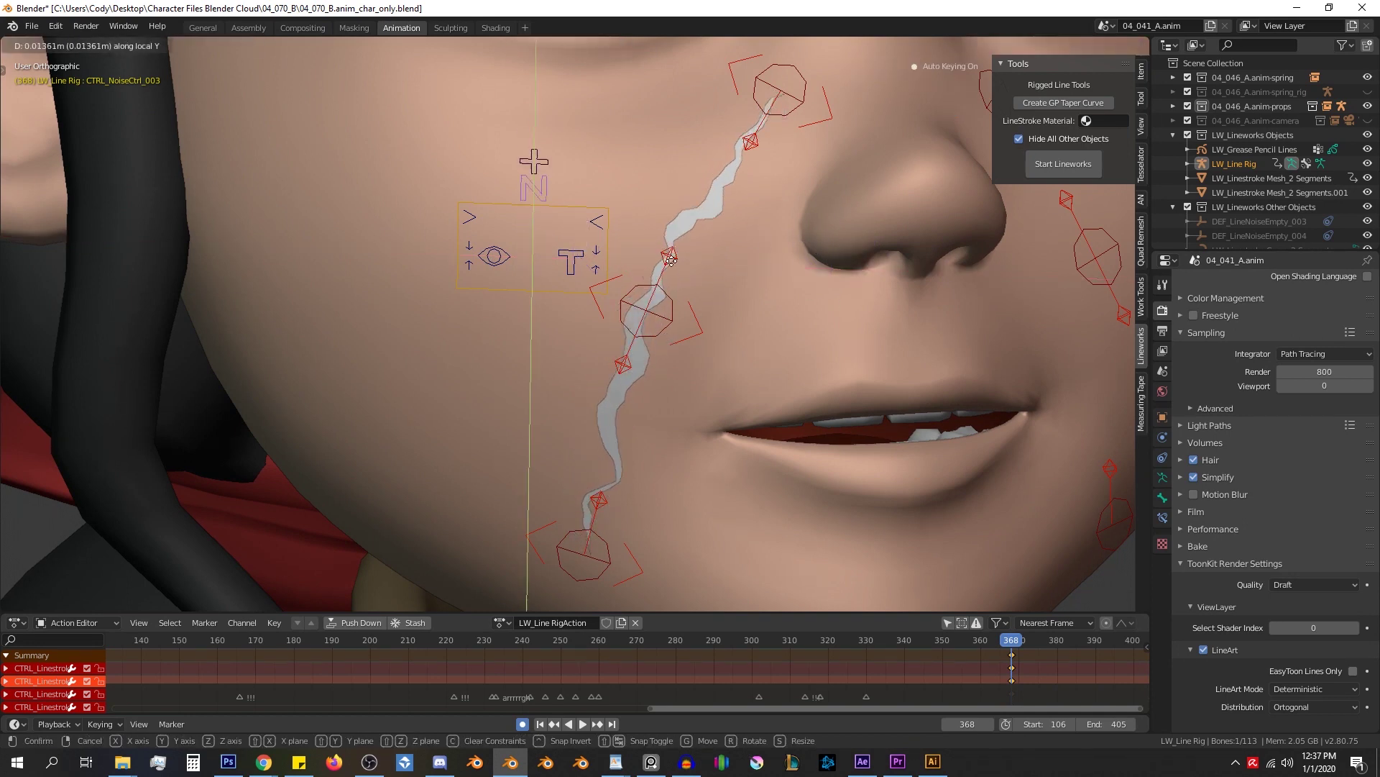
key(z)
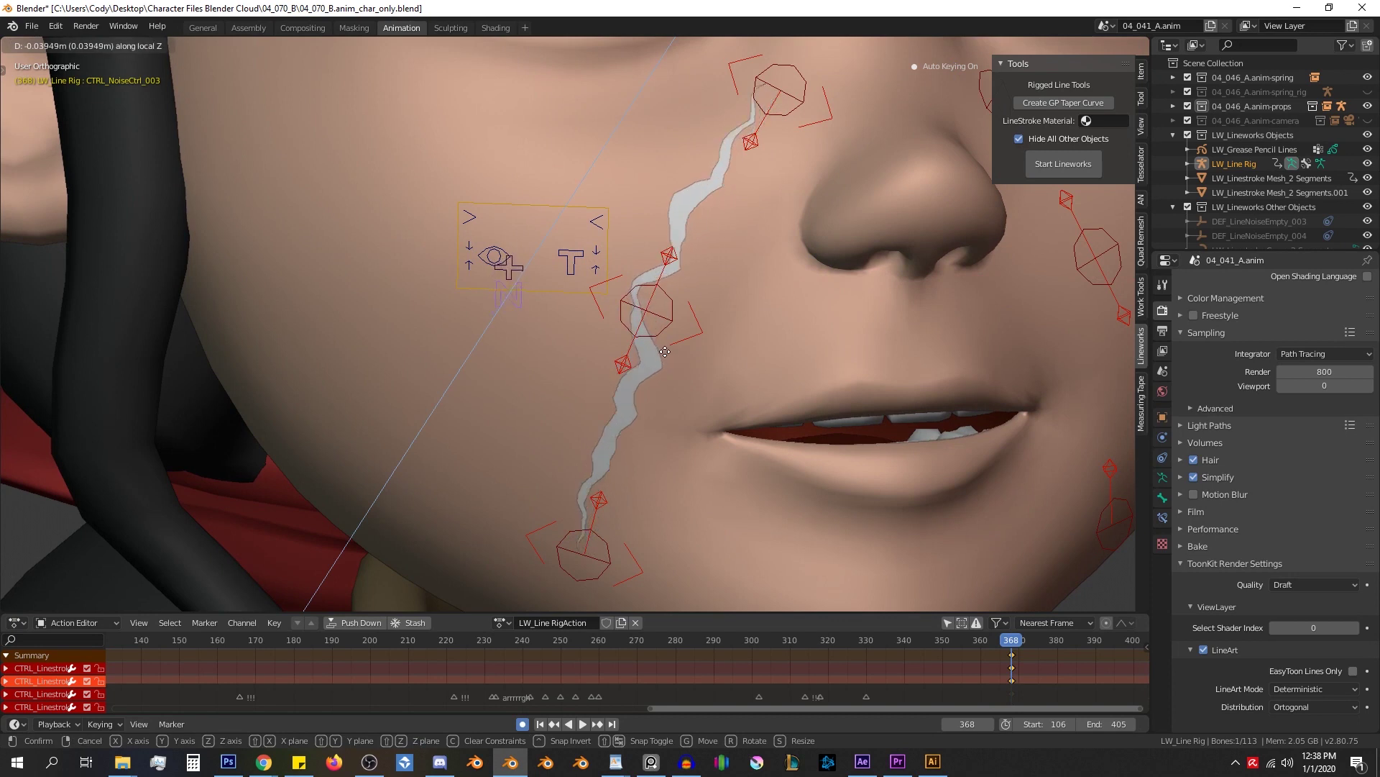
right_click(688, 248)
- Try rotating, scaling and moving the N-shaped noise control, and reset its location and scale
key(r)
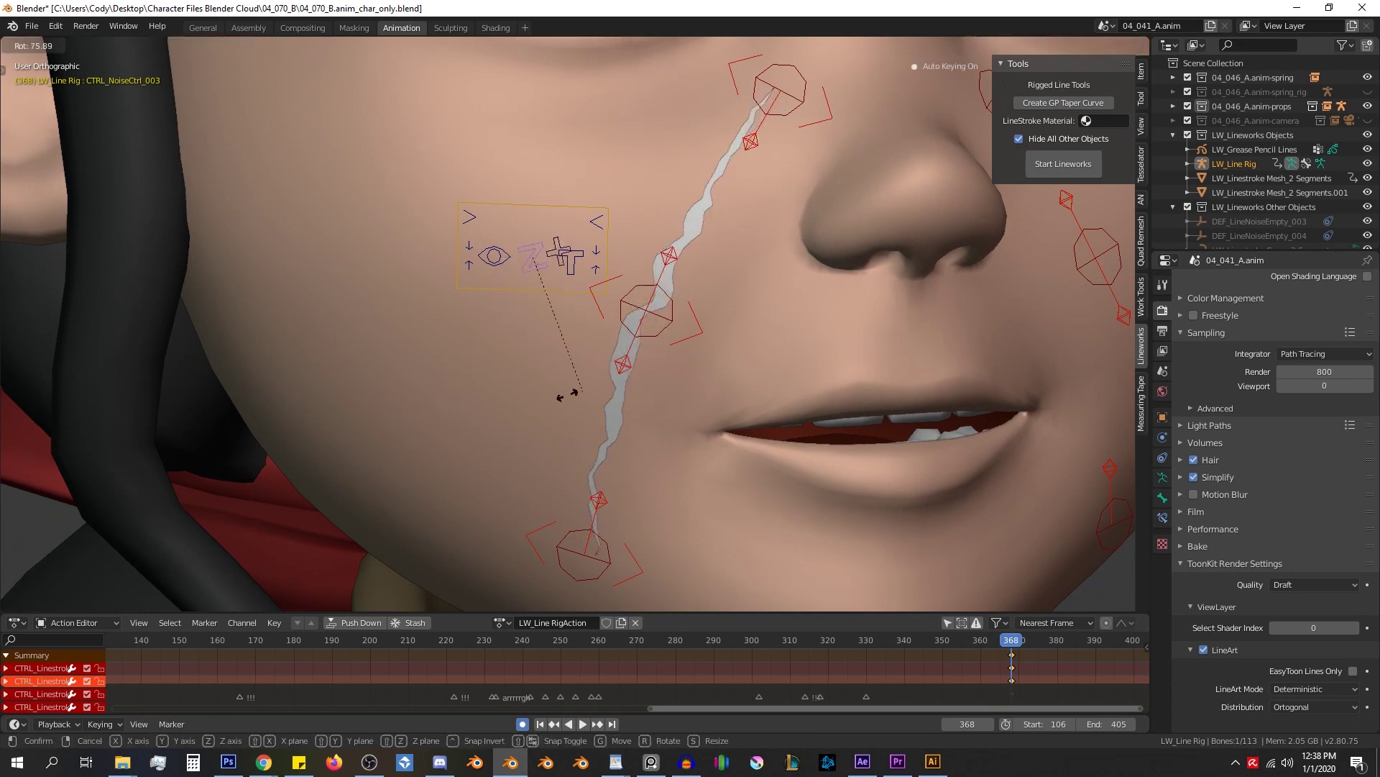
right_click(590, 172)
key(s)
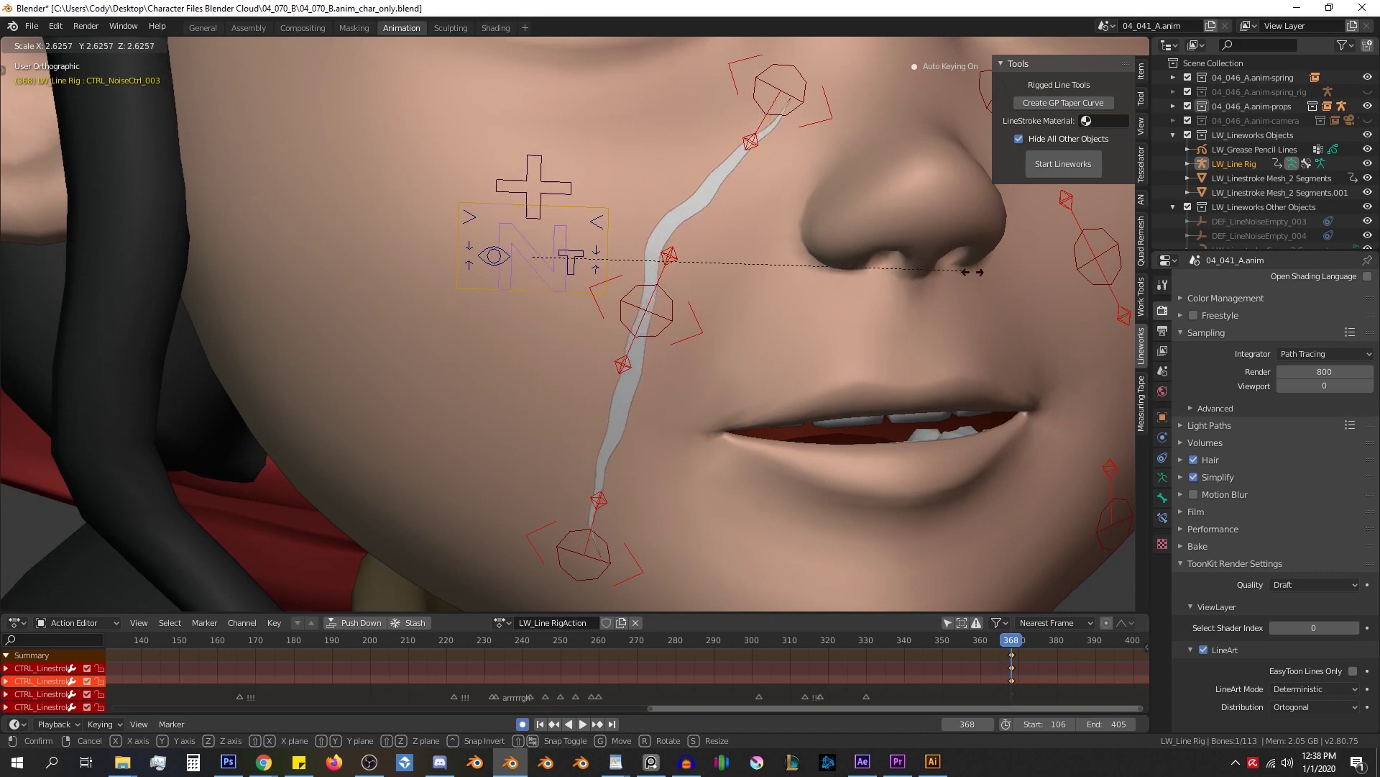
click(1117, 296)
key(g)
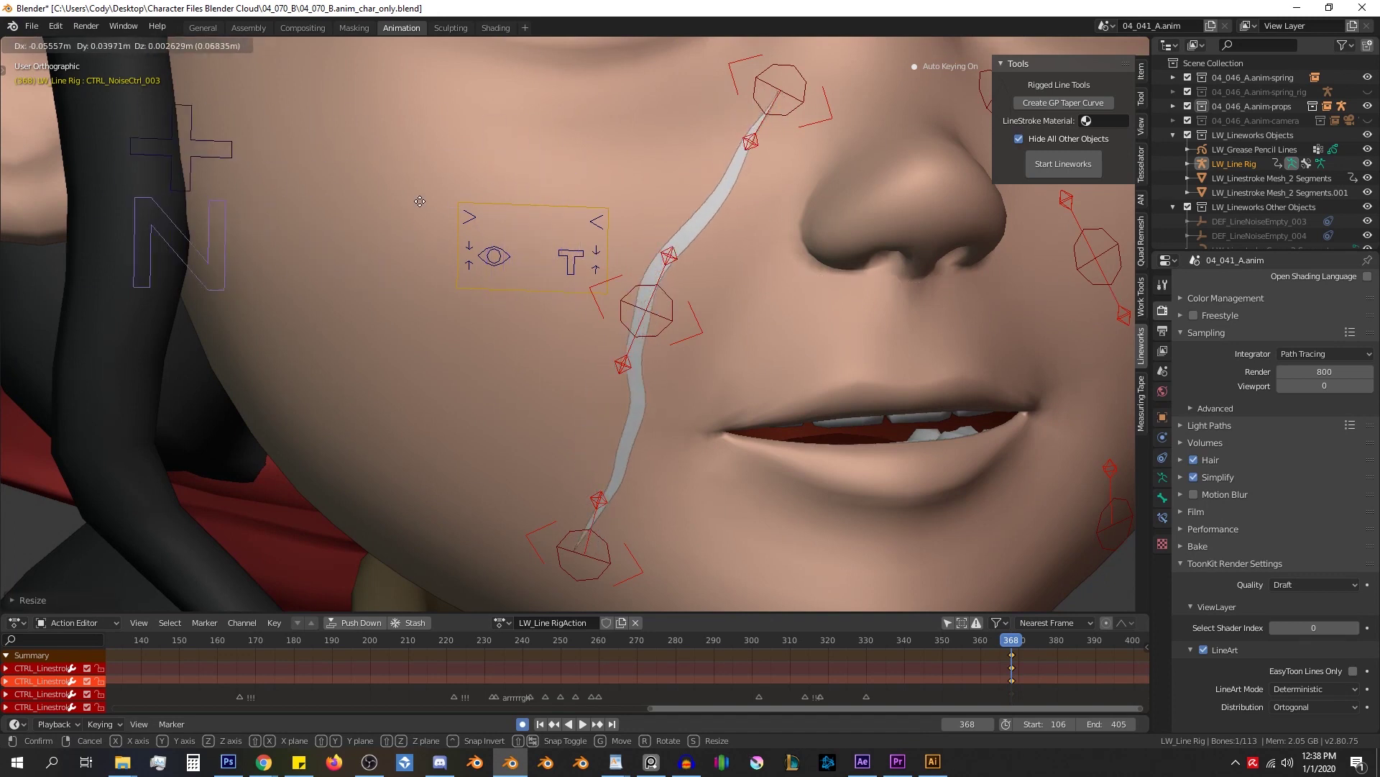
click(669, 222)
key(alt+g)
key(alt+s)
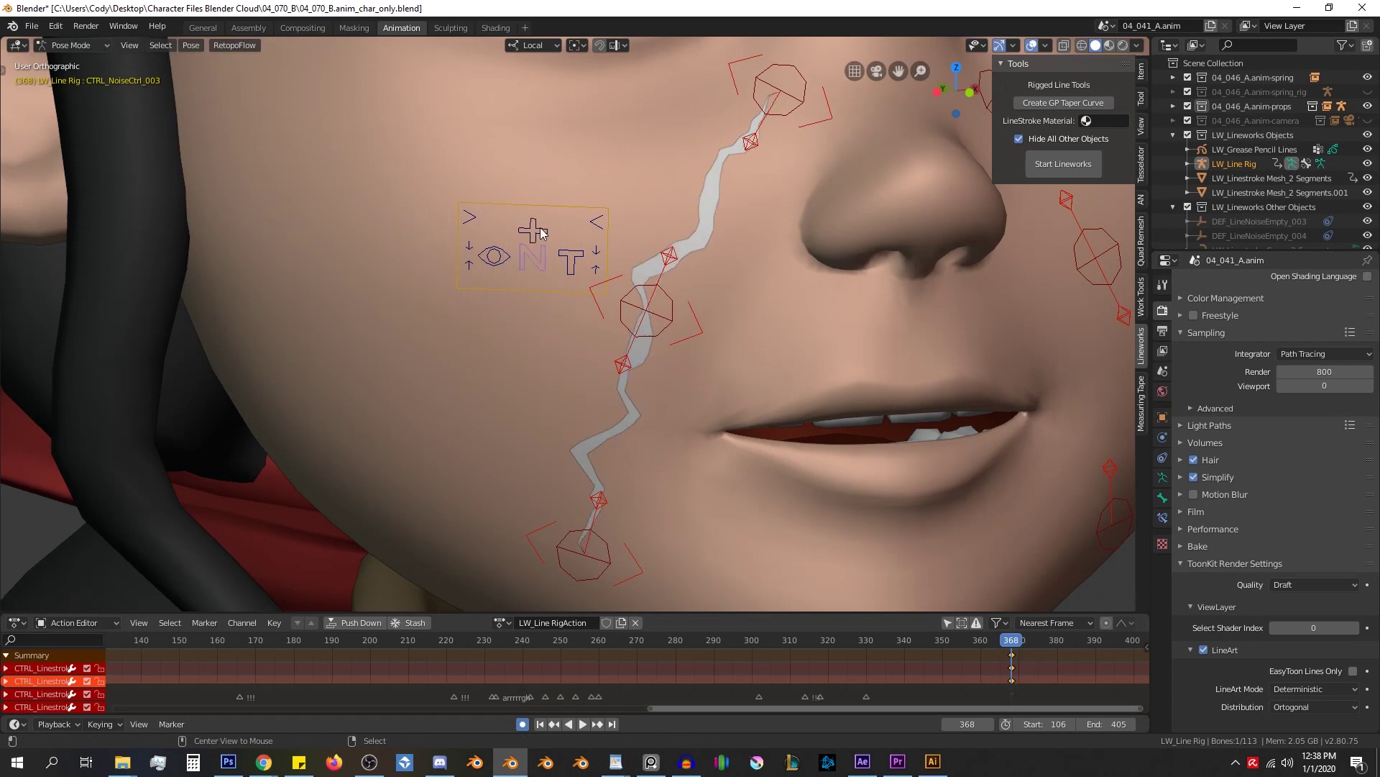
- Move the cheek line's master control panel farther from the line, toward the ear
key(g)
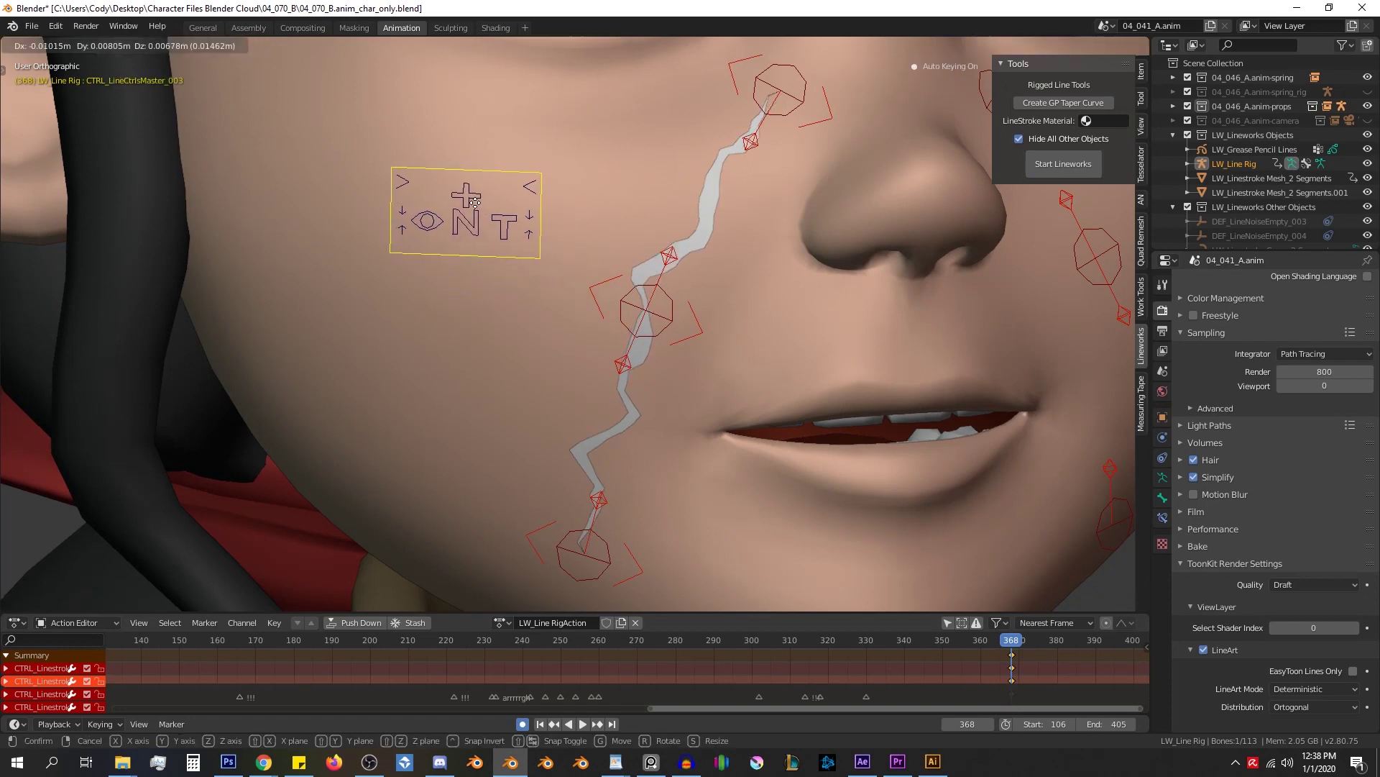
click(408, 249)
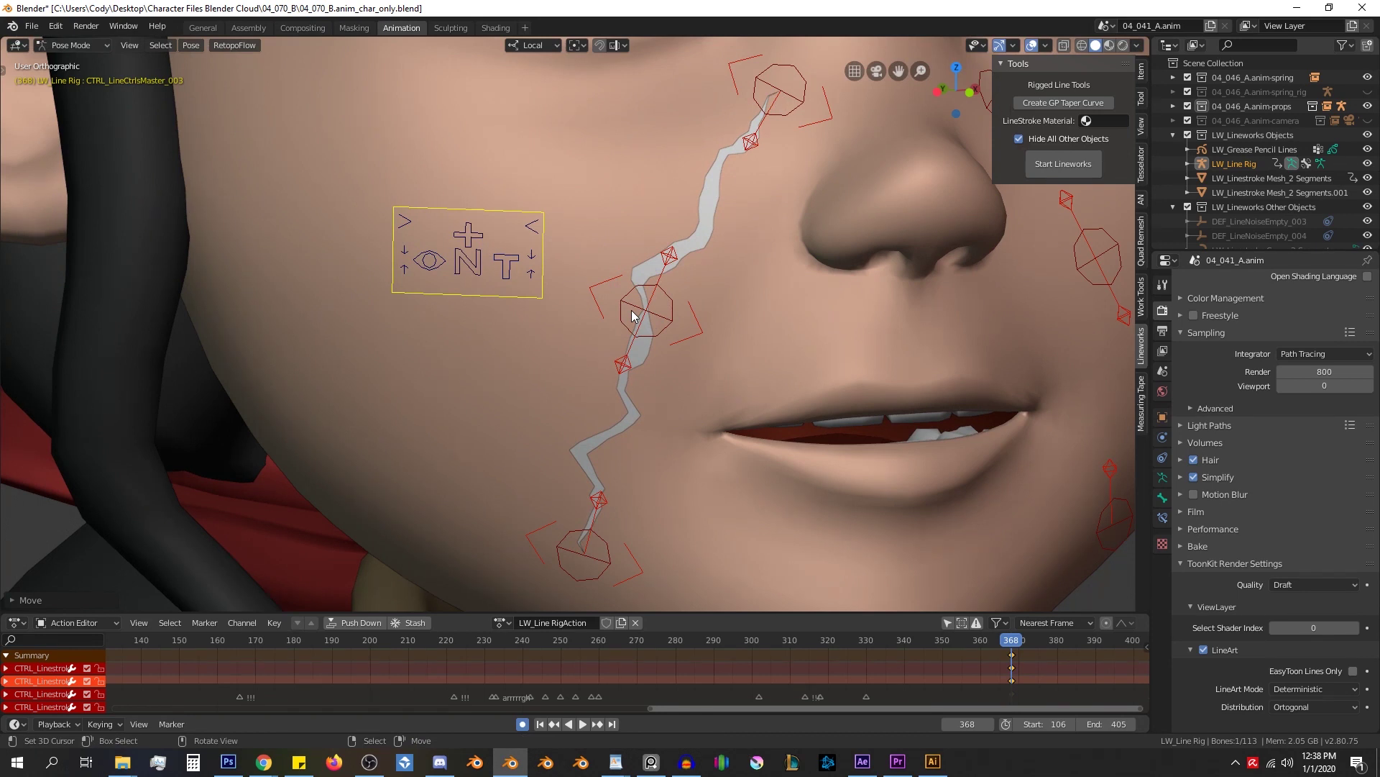
- Switch the line rig from Pose Mode to Object Mode and select the black grease pencil line on the opposite cheek
scroll(632, 315, down, 5)
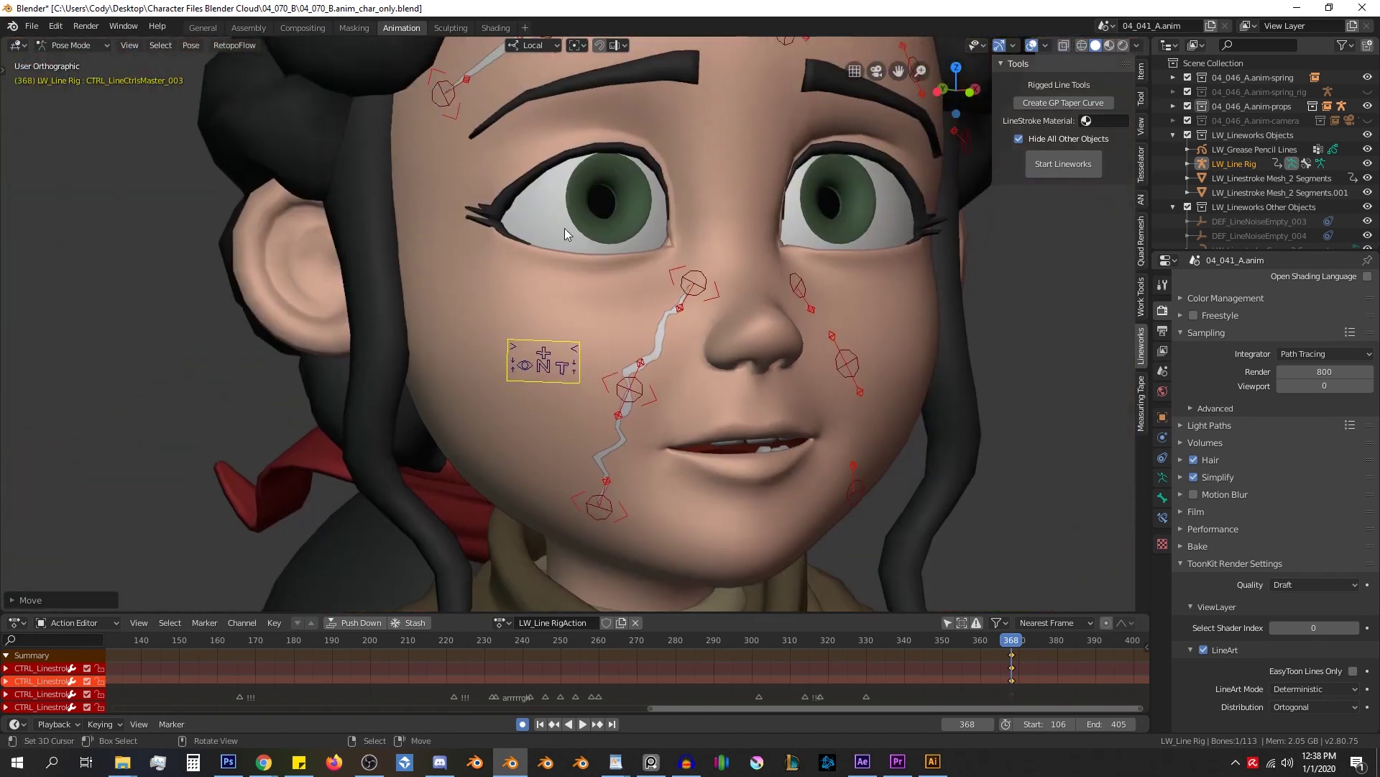
shift+middle_drag(564, 228, 633, 344)
scroll(762, 165, down, 1)
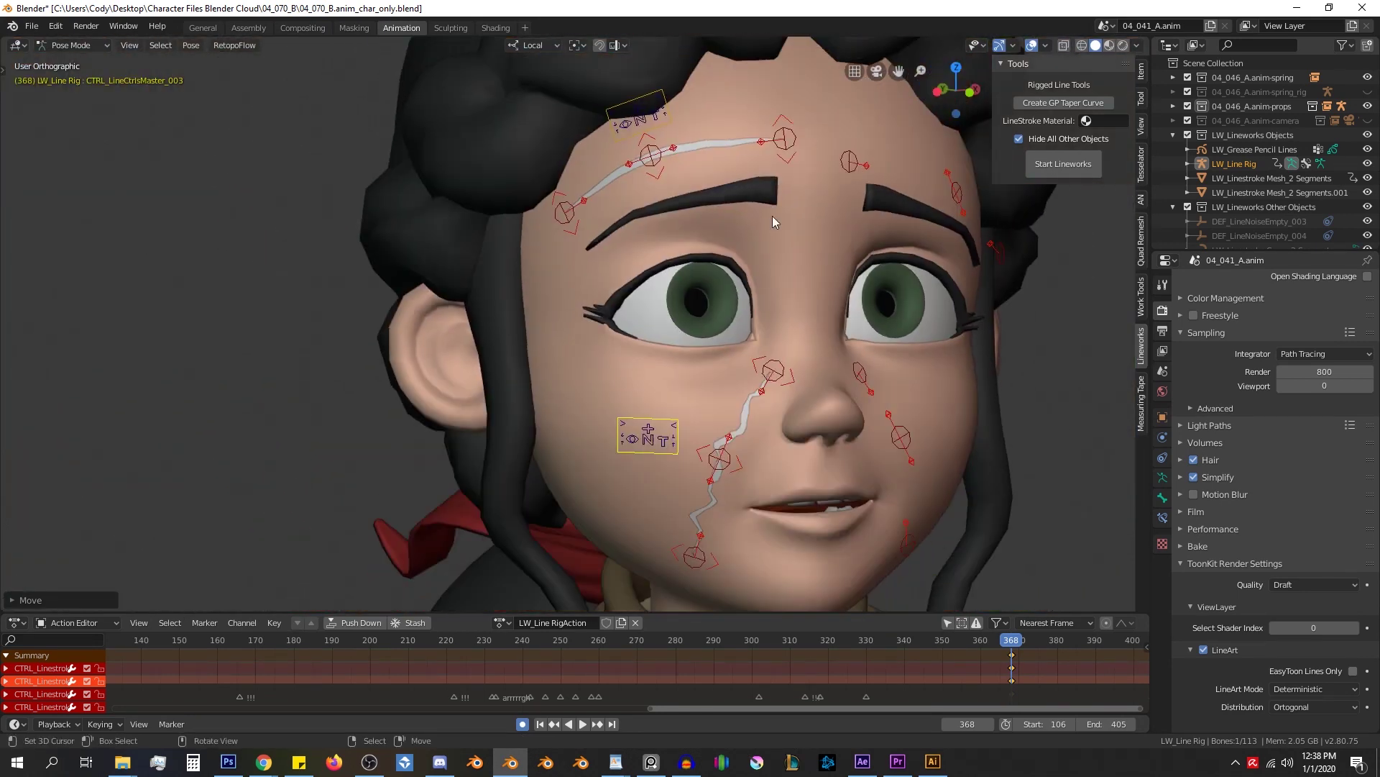
shift+middle_drag(772, 263, 752, 214)
key(ctrl+Tab)
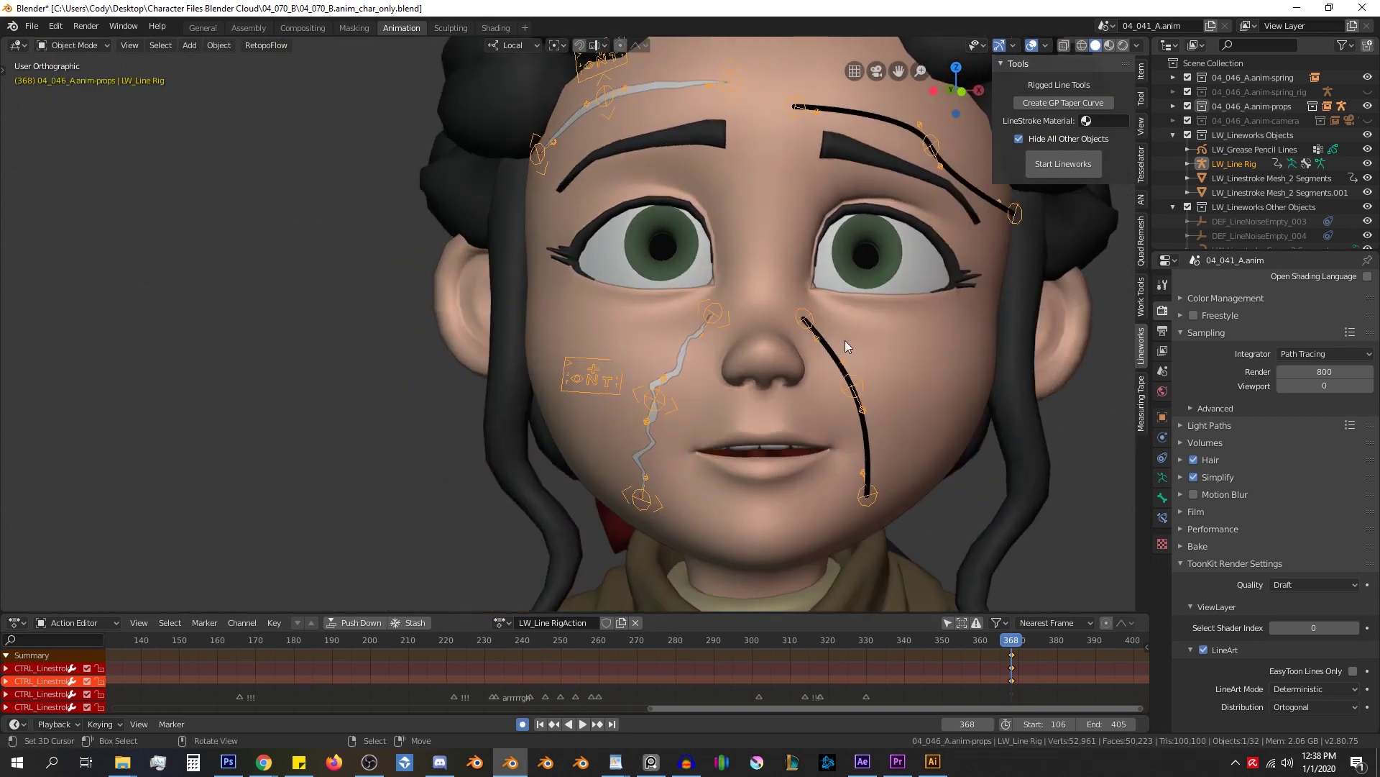
click(844, 339)
scroll(837, 348, up, 2)
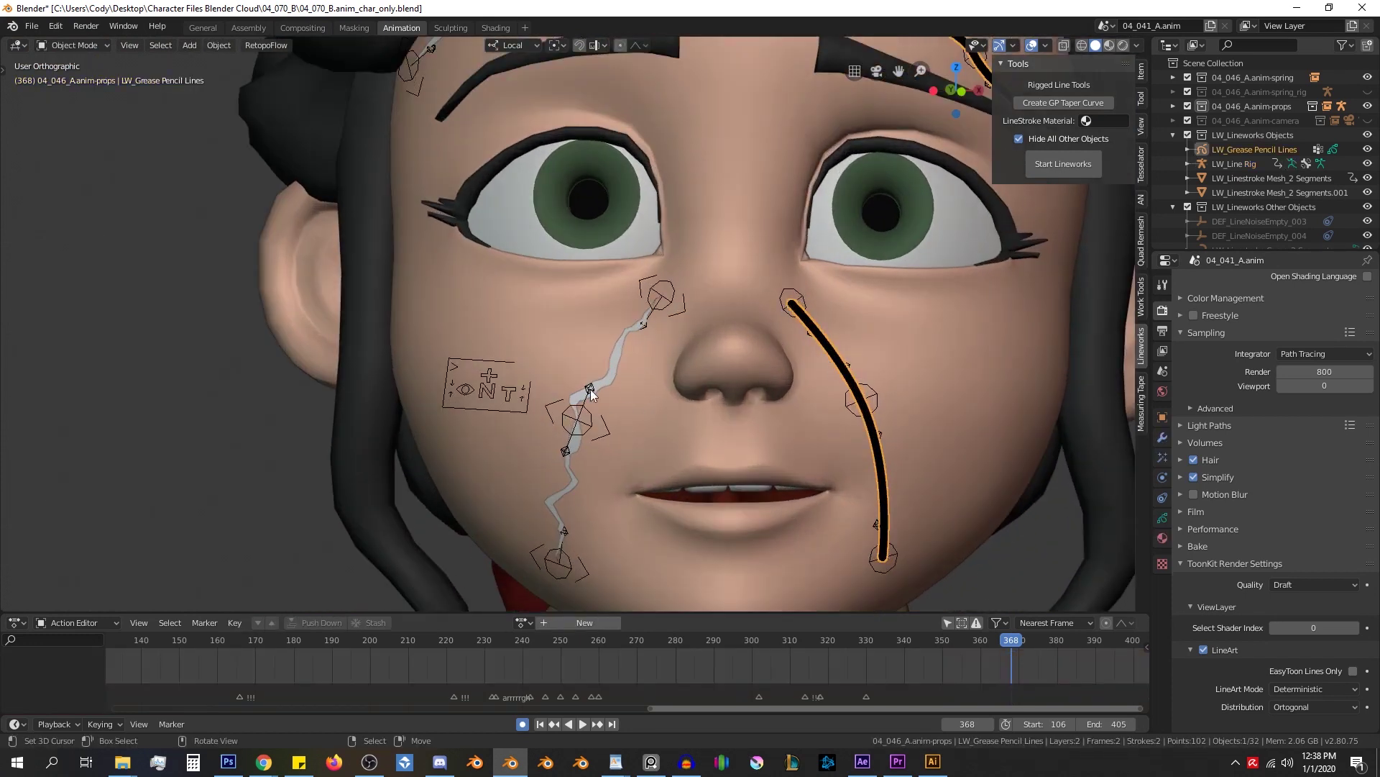
- Switch the black grease pencil line to Sculpt Mode and choose the Thickness brush
key(ctrl+Tab)
click(826, 403)
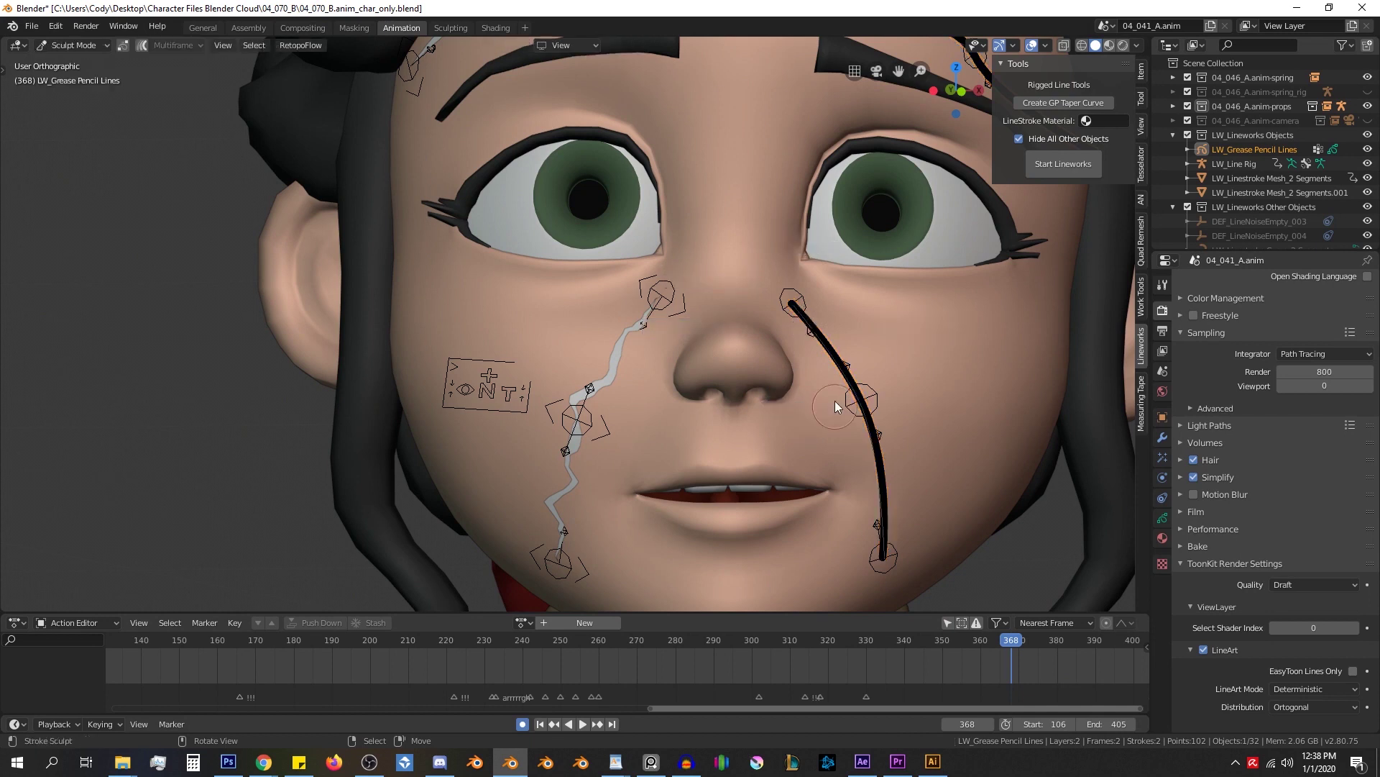
middle_drag(835, 400, 769, 365)
key(t)
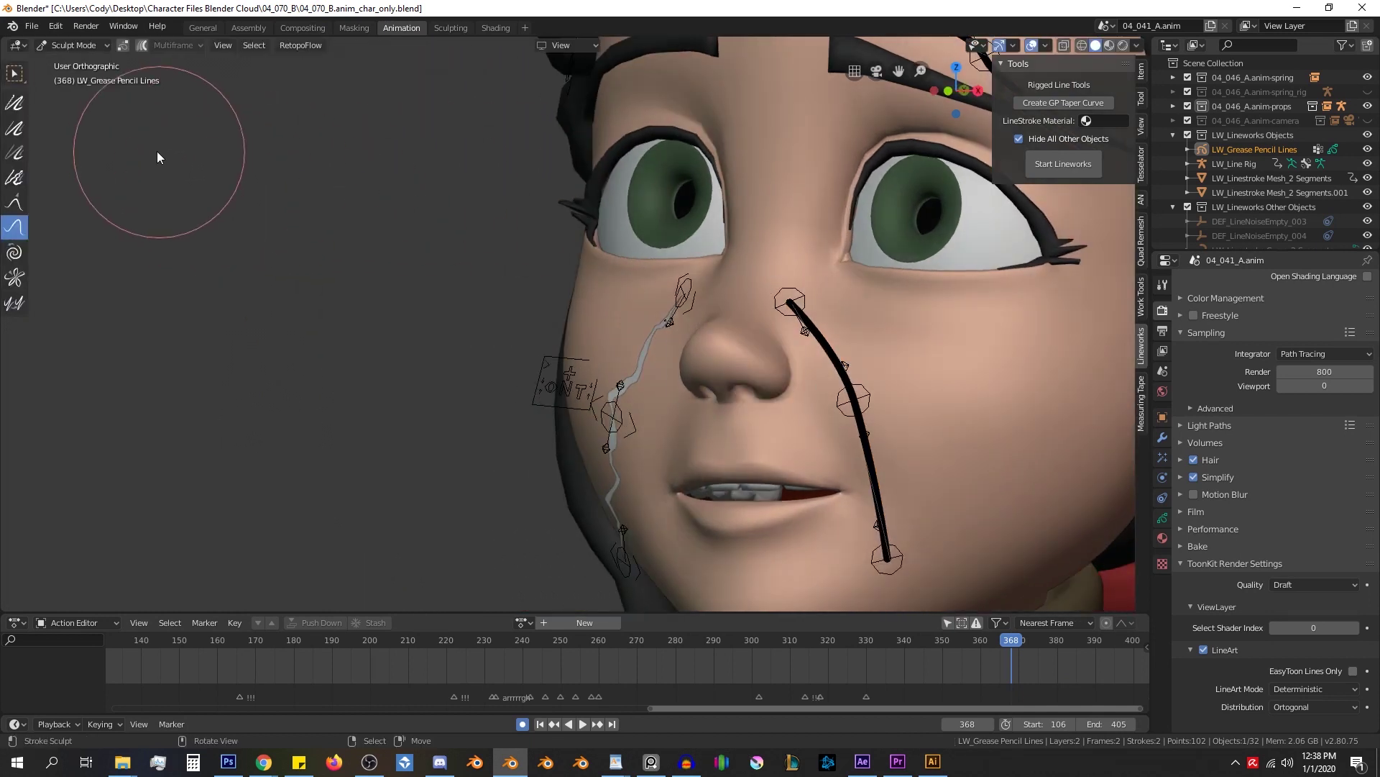
click(19, 130)
scroll(799, 320, up, 3)
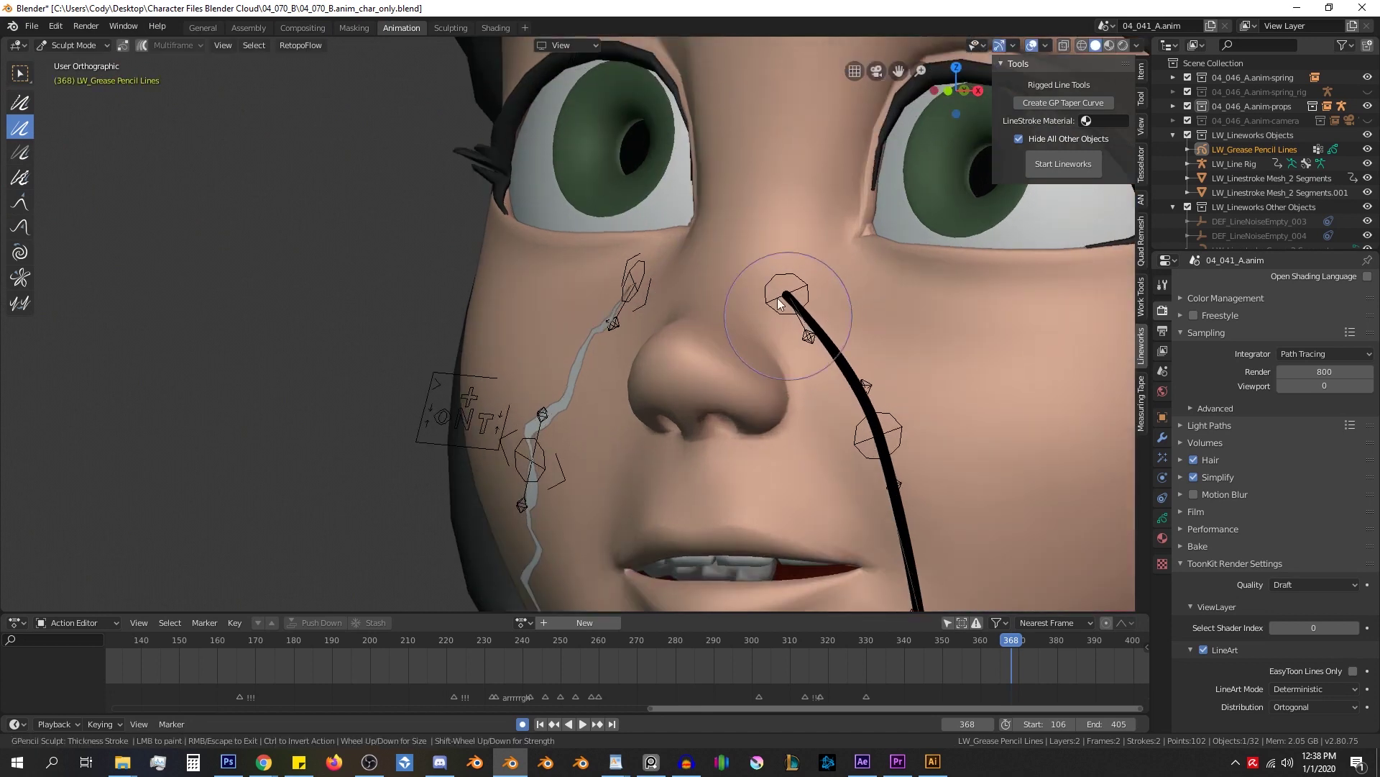
- Taper the black cheek line by thinning its upper and lower ends at frame 368, and return to Object Mode
drag(778, 299, 765, 278)
shift+middle_drag(863, 489, 779, 231)
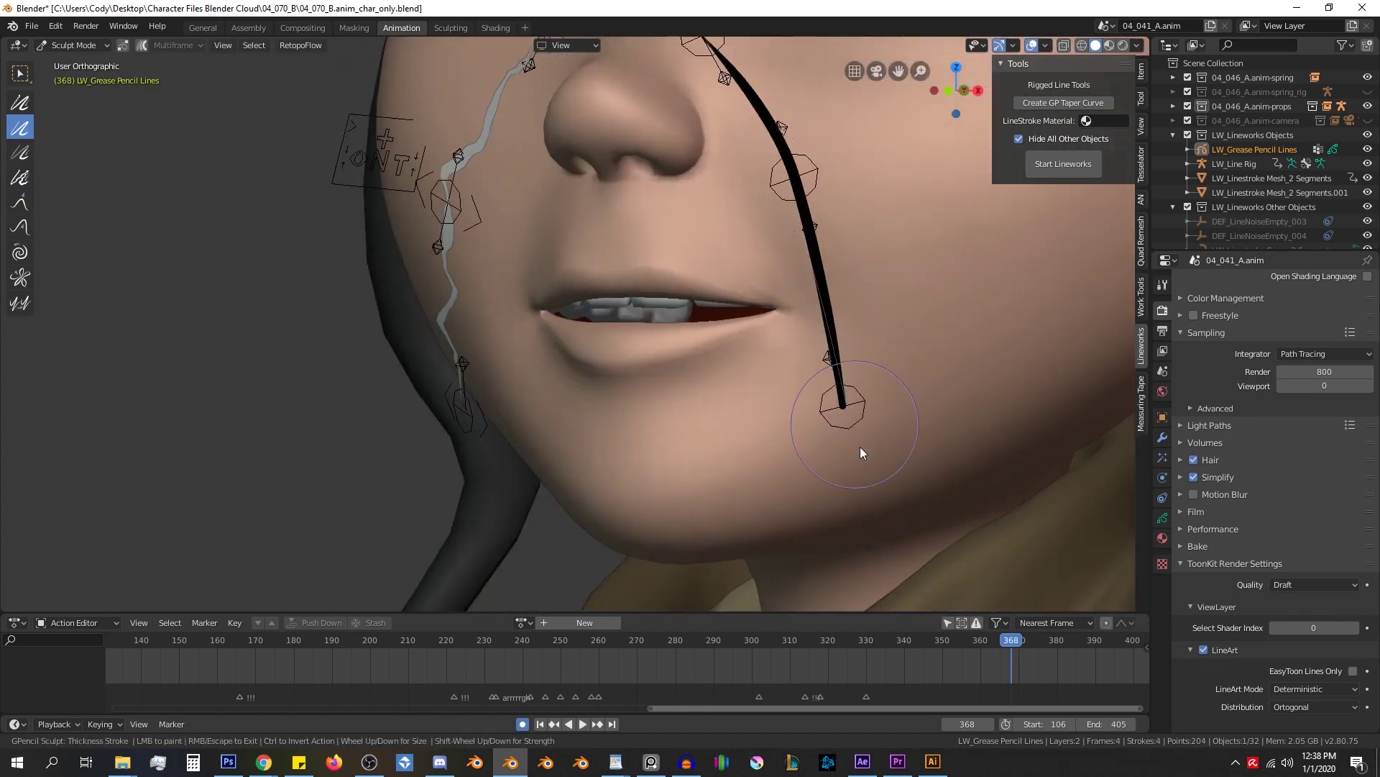
mouse_move(860, 446)
ctrl+mouse_down()
mouse_move(866, 352)
mouse_move(821, 209)
mouse_move(823, 227)
mouse_move(834, 210)
ctrl+mouse_up()
ctrl+drag(727, 141, 723, 105)
scroll(727, 123, down, 2)
shift+middle_drag(690, 234, 644, 344)
key(ctrl+Tab)
click(633, 295)
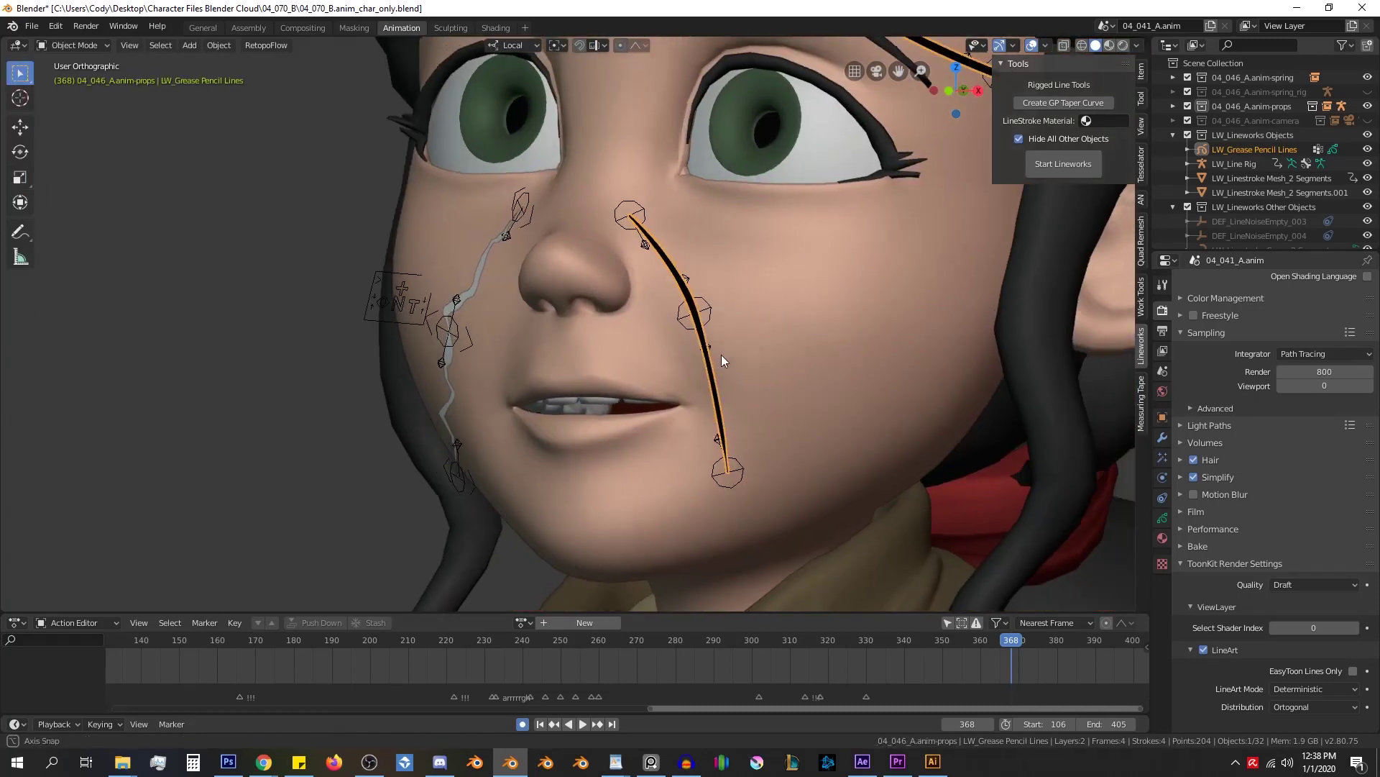
- Go to frame 315, re-enter Sculpt Mode and try to change the line's thickness by brushing over the deformed stroke near the nose
drag(1006, 667, 810, 666)
key(ctrl+Tab)
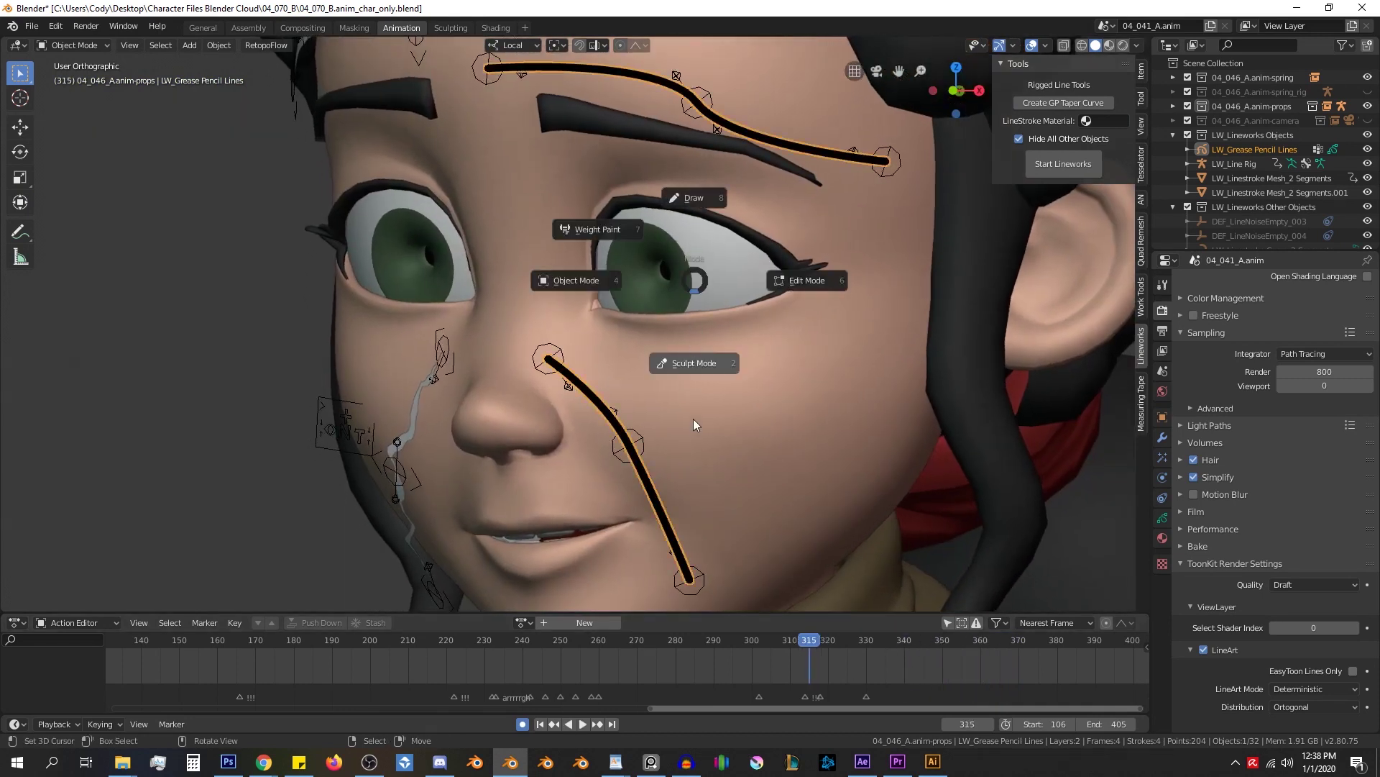
click(693, 419)
shift+middle_drag(650, 394, 704, 326)
drag(597, 287, 621, 360)
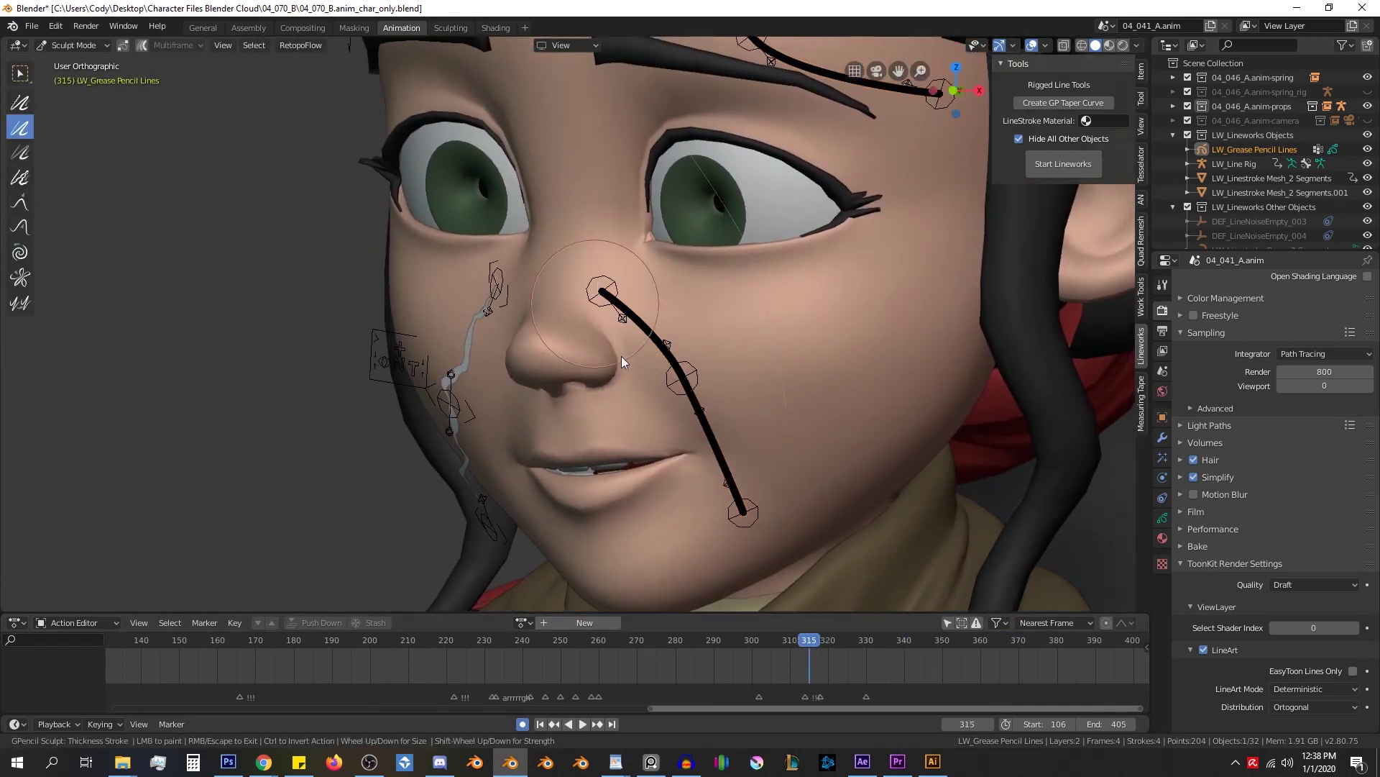
drag(617, 277, 615, 296)
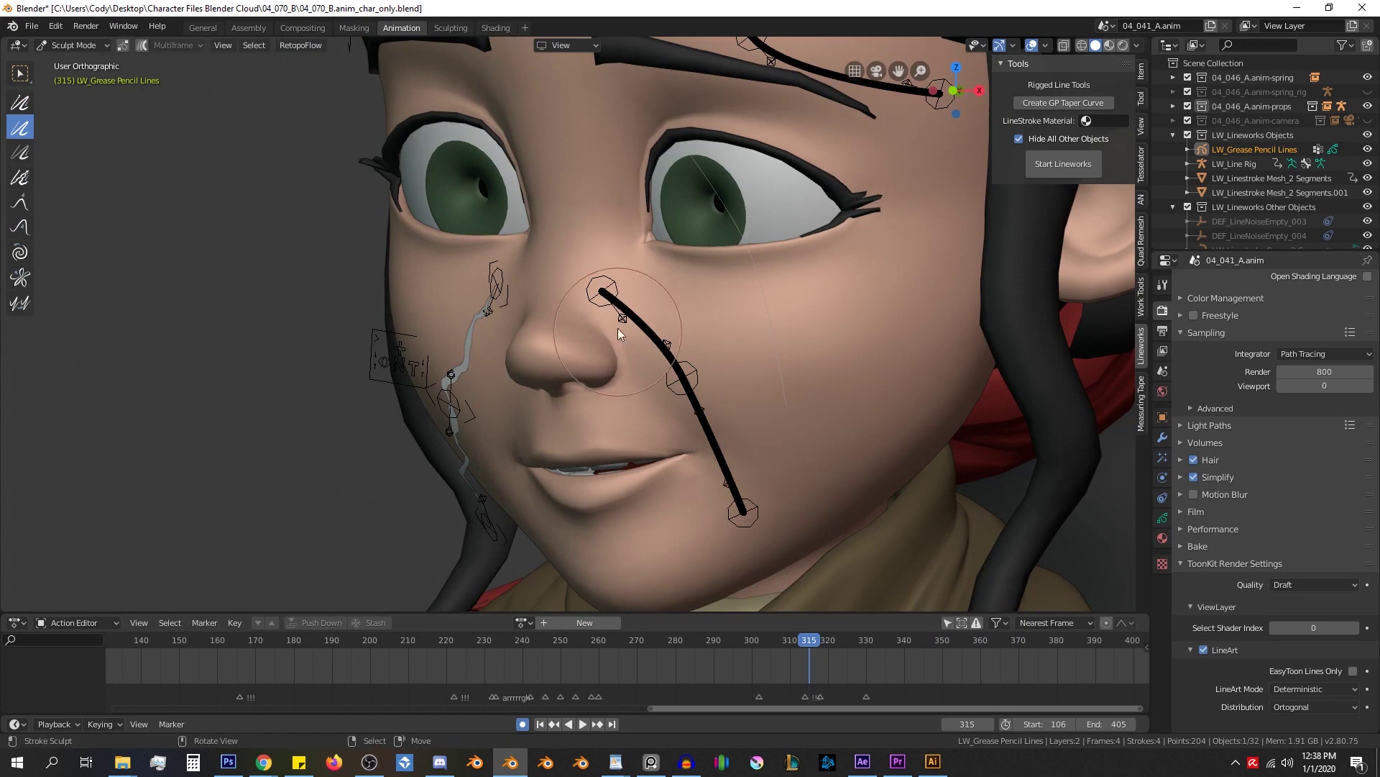
- Display the stroke's undeformed points, thin the line by sculpting along them at frame 315, and show its Armature modifier
click(1014, 46)
click(1047, 46)
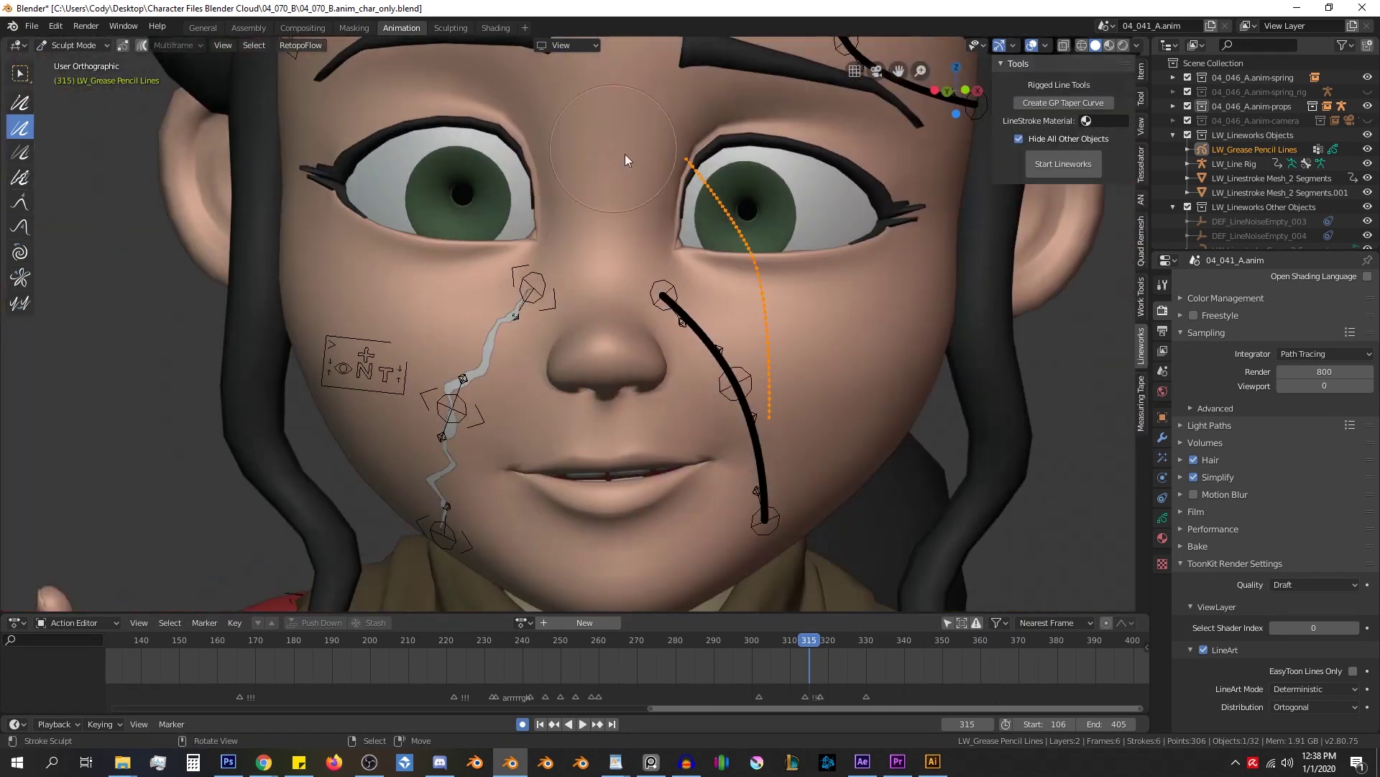
scroll(624, 153, up, 1)
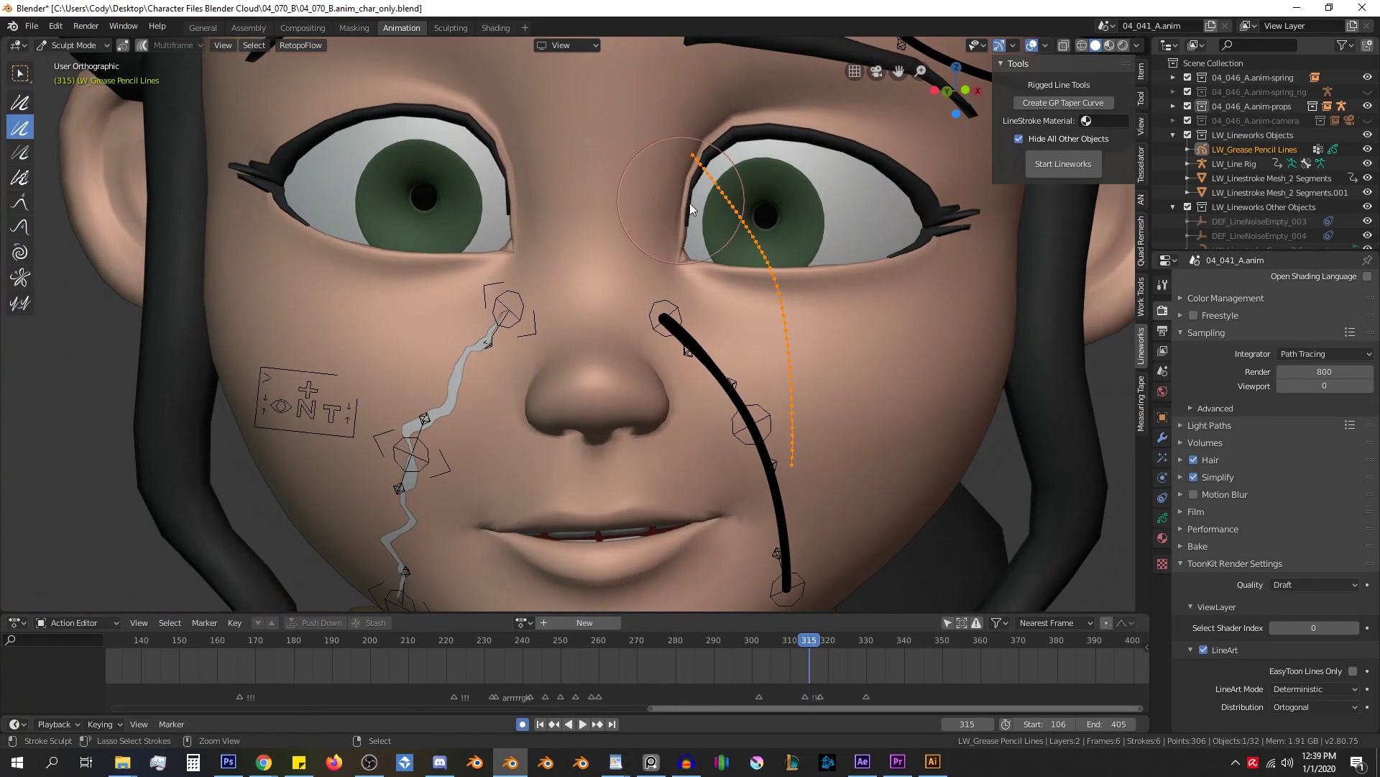
ctrl+drag(714, 228, 644, 122)
middle_drag(723, 243, 837, 471)
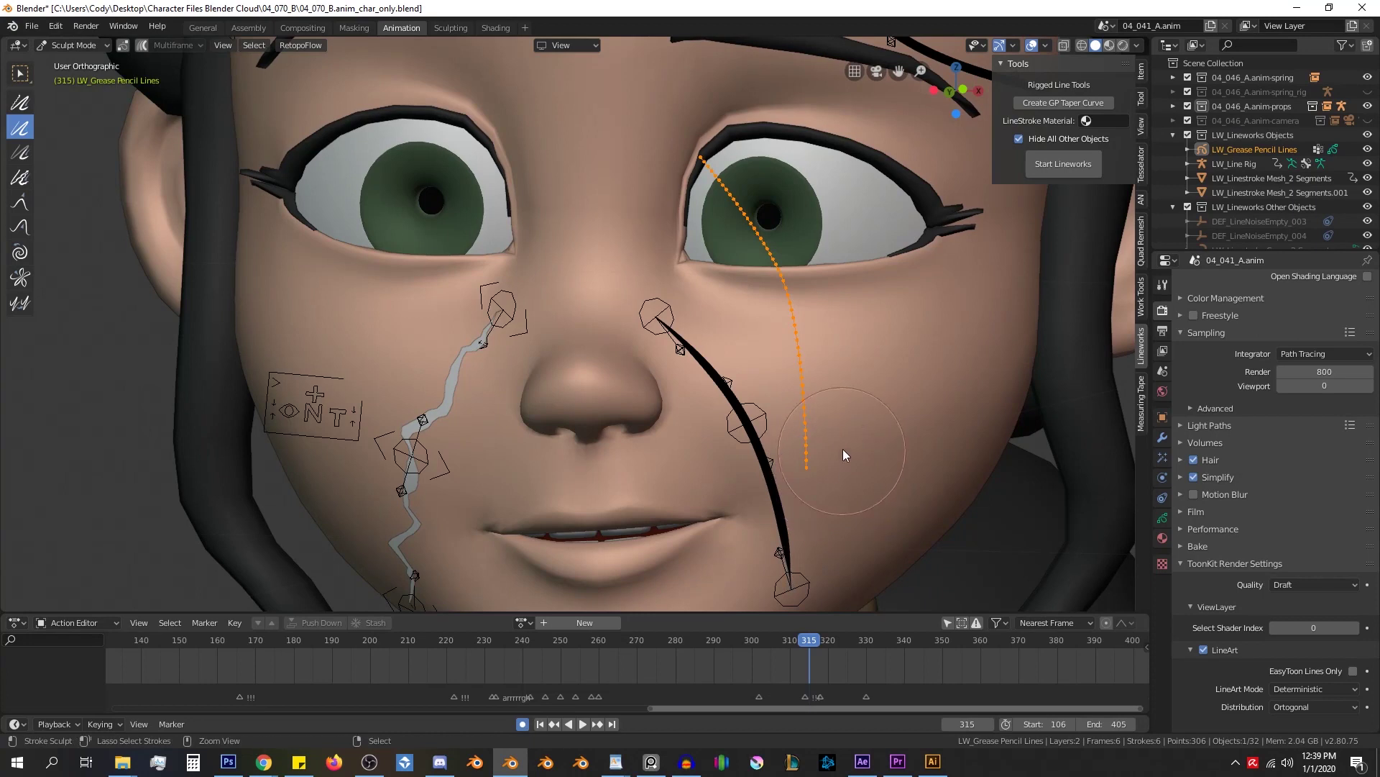
click(1163, 437)
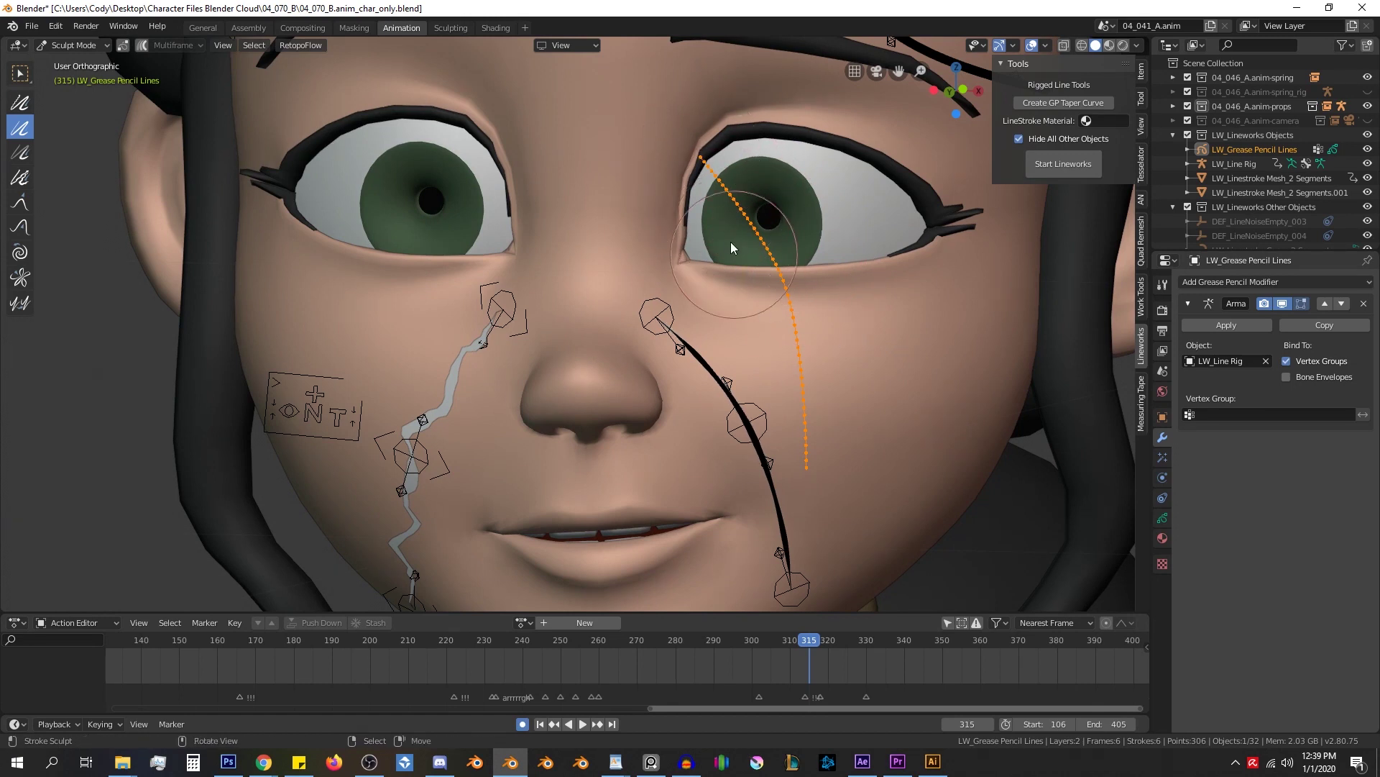
- Switch the Action Editor to Grease Pencil mode, enlarge it, and play the line's keyframed thickness change in Object Mode
click(53, 625)
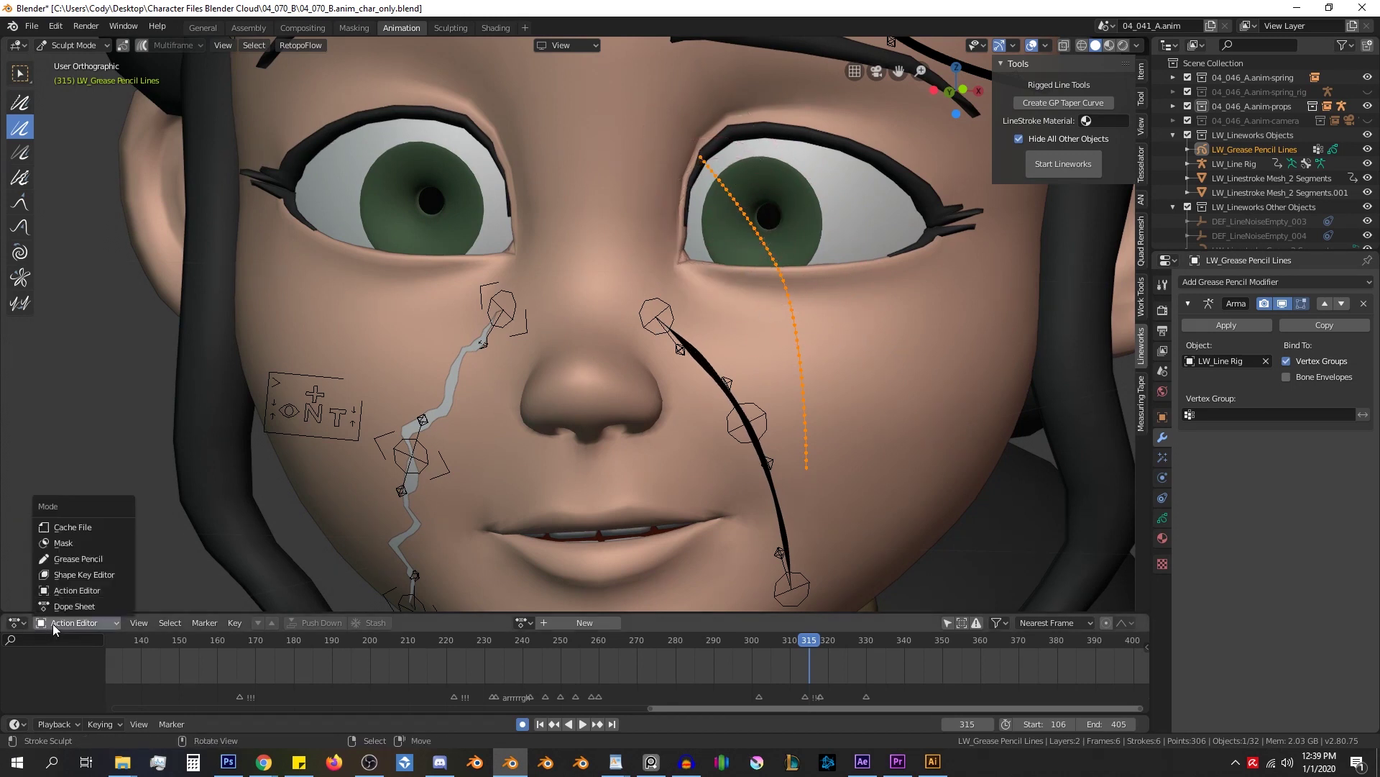
click(82, 559)
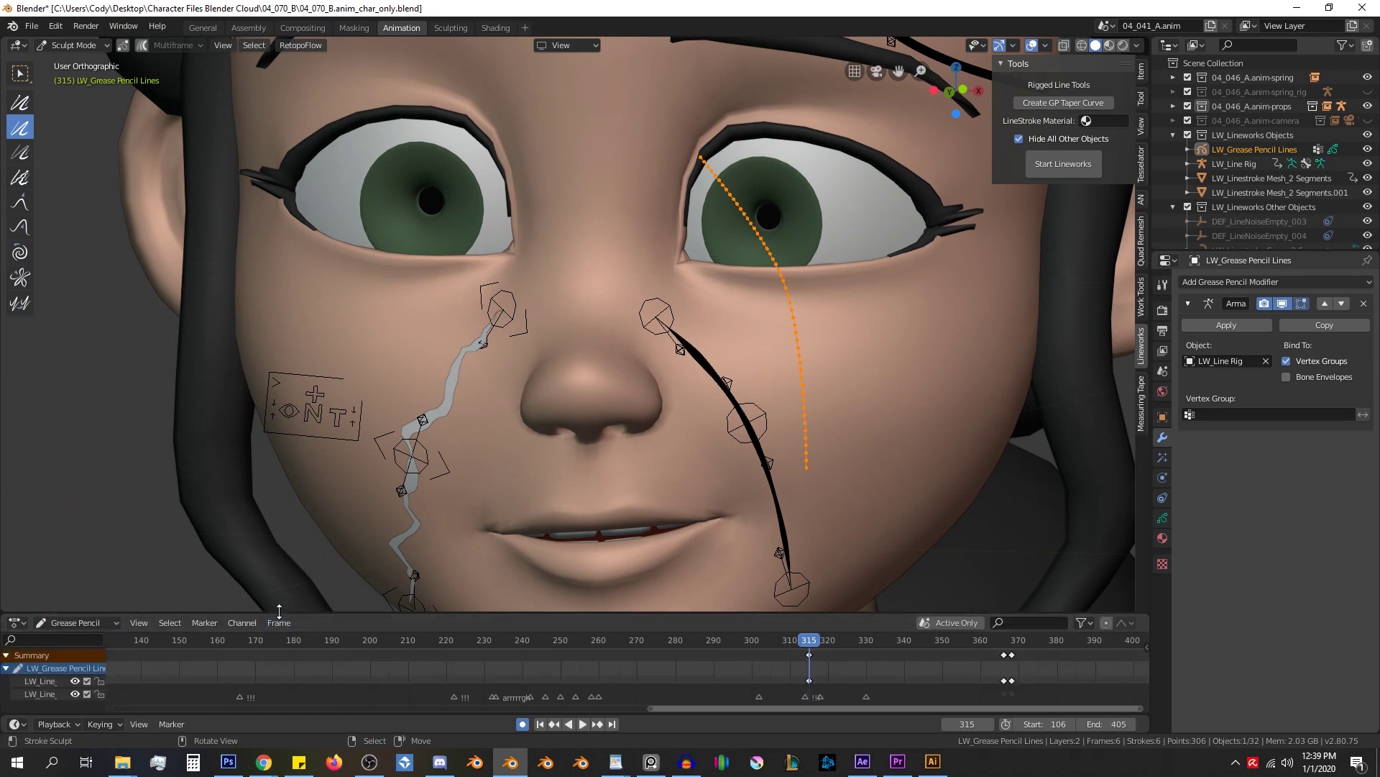
mouse_move(279, 611)
mouse_down()
mouse_move(299, 494)
mouse_move(305, 507)
mouse_up()
key(Tab)
key(space)
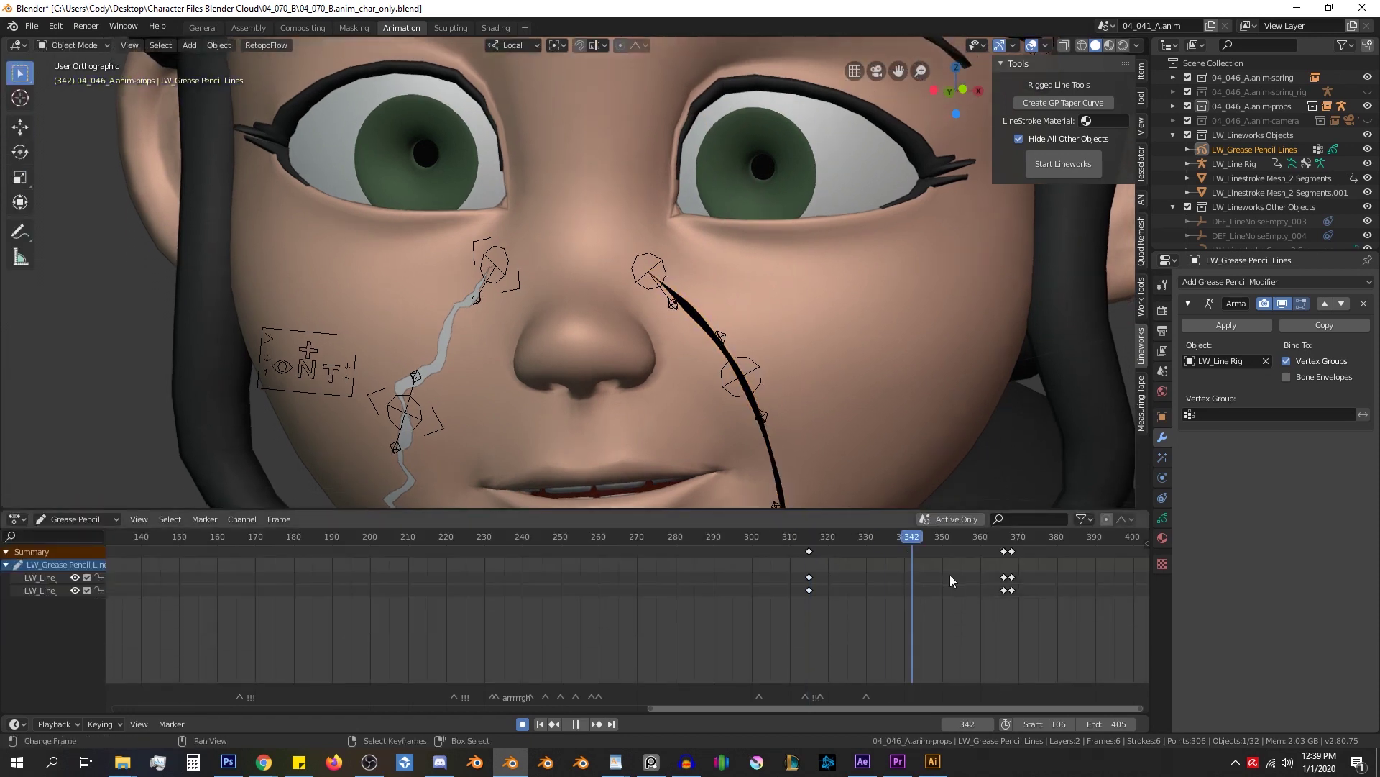
key(space)
drag(967, 573, 909, 591)
- Delete the extra keyframes just before frame 368 on both grease pencil layers, and play the animation to frame 368
right_click(1004, 577)
key(x)
shift+right_click(1003, 590)
key(x)
click(1002, 592)
key(space)
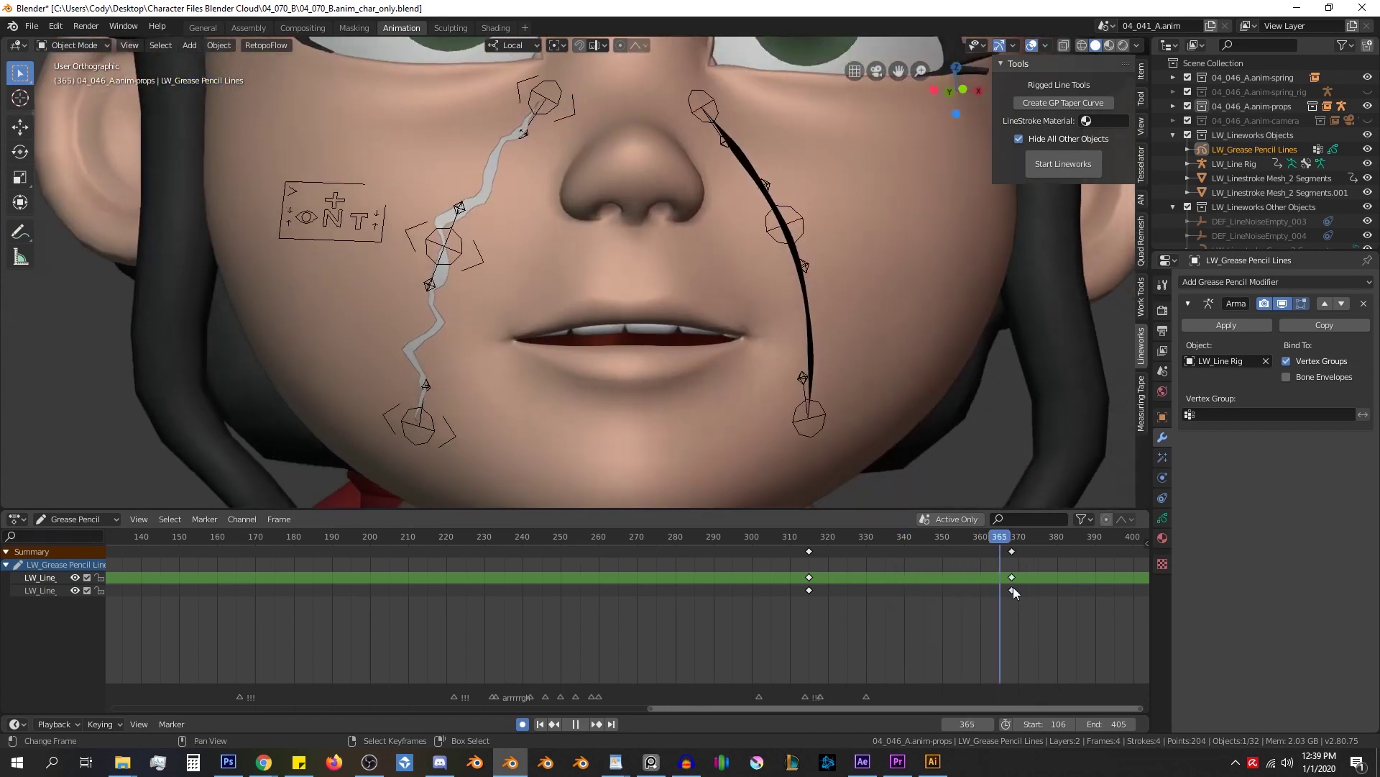
key(space)
- Thin the black cheek line's ends further in Sculpt Mode at frame 368, and return to Object Mode
key(ctrl+Tab)
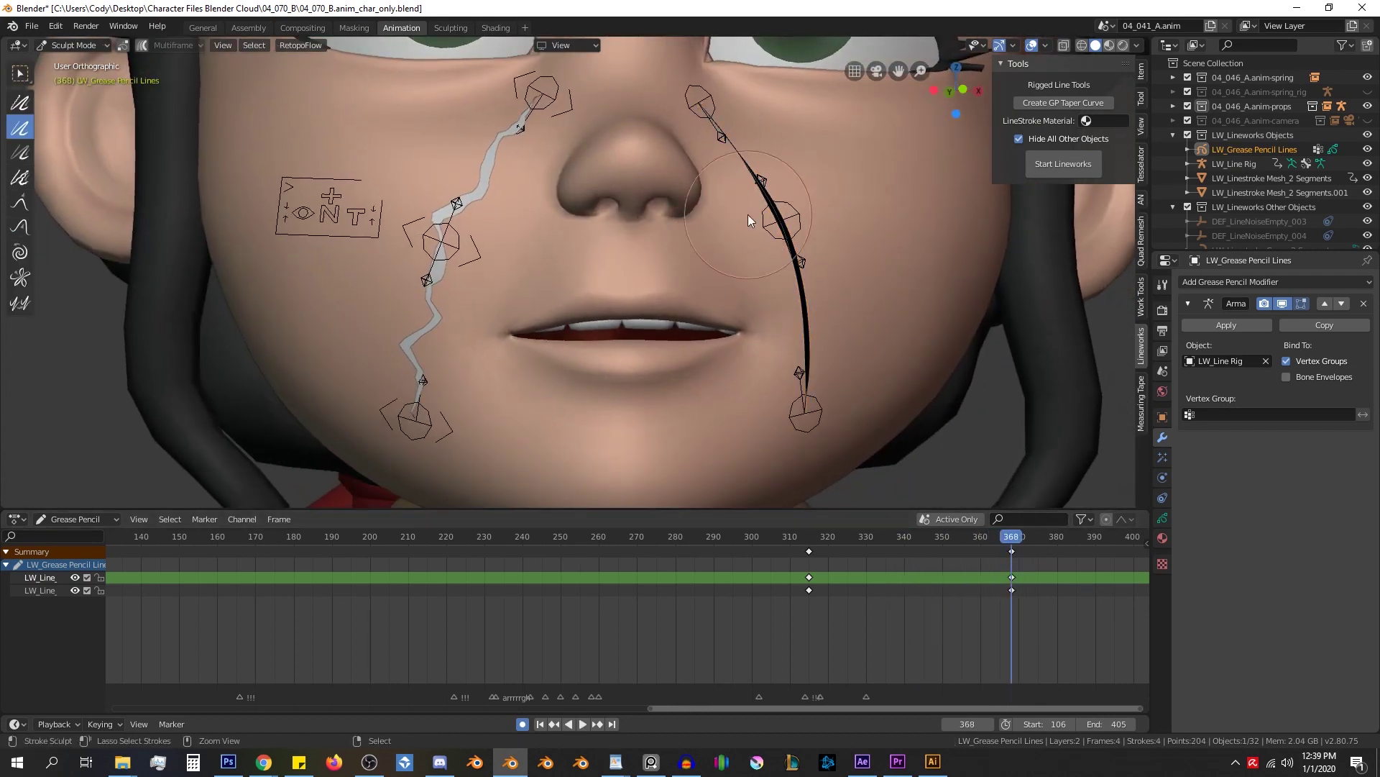
key(ctrl+Tab)
click(646, 261)
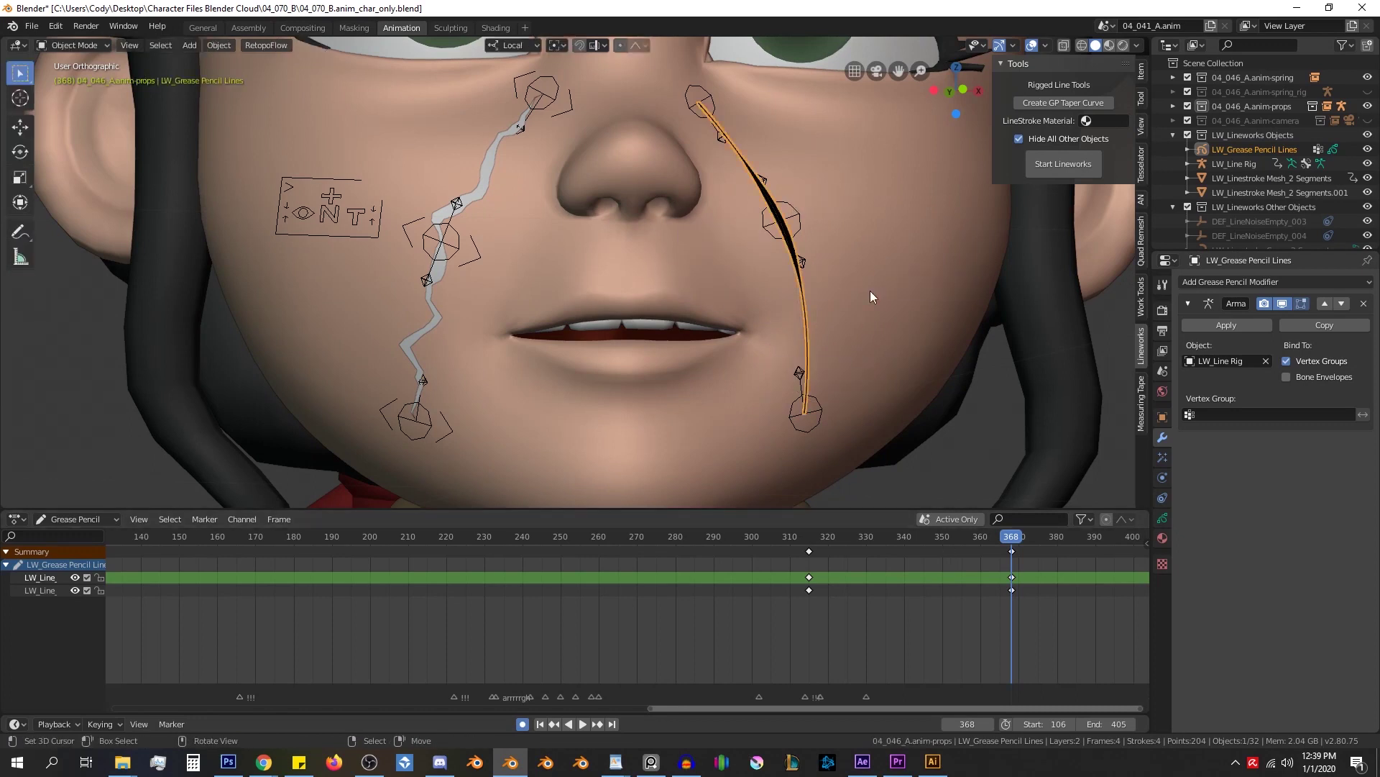
key(alt+a)
- Enter Edit Mode at frame 350 and run Interpolate Sequence to fill the frames between the line's keyframes at 315 and 368
click(929, 579)
key(space)
key(space)
mouse_move(929, 578)
mouse_down()
mouse_move(891, 568)
mouse_move(986, 570)
mouse_move(942, 575)
mouse_up()
key(Tab)
key(F3)
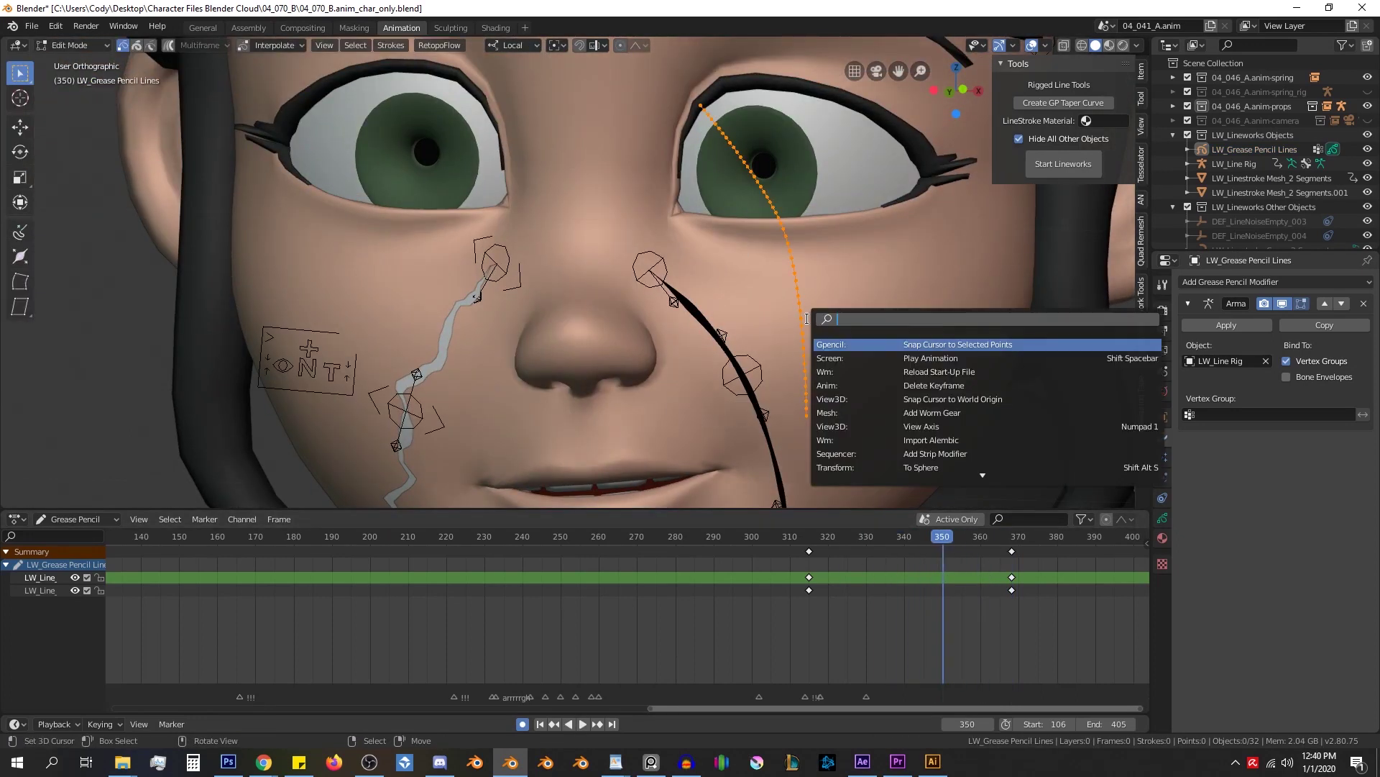
text(inter)
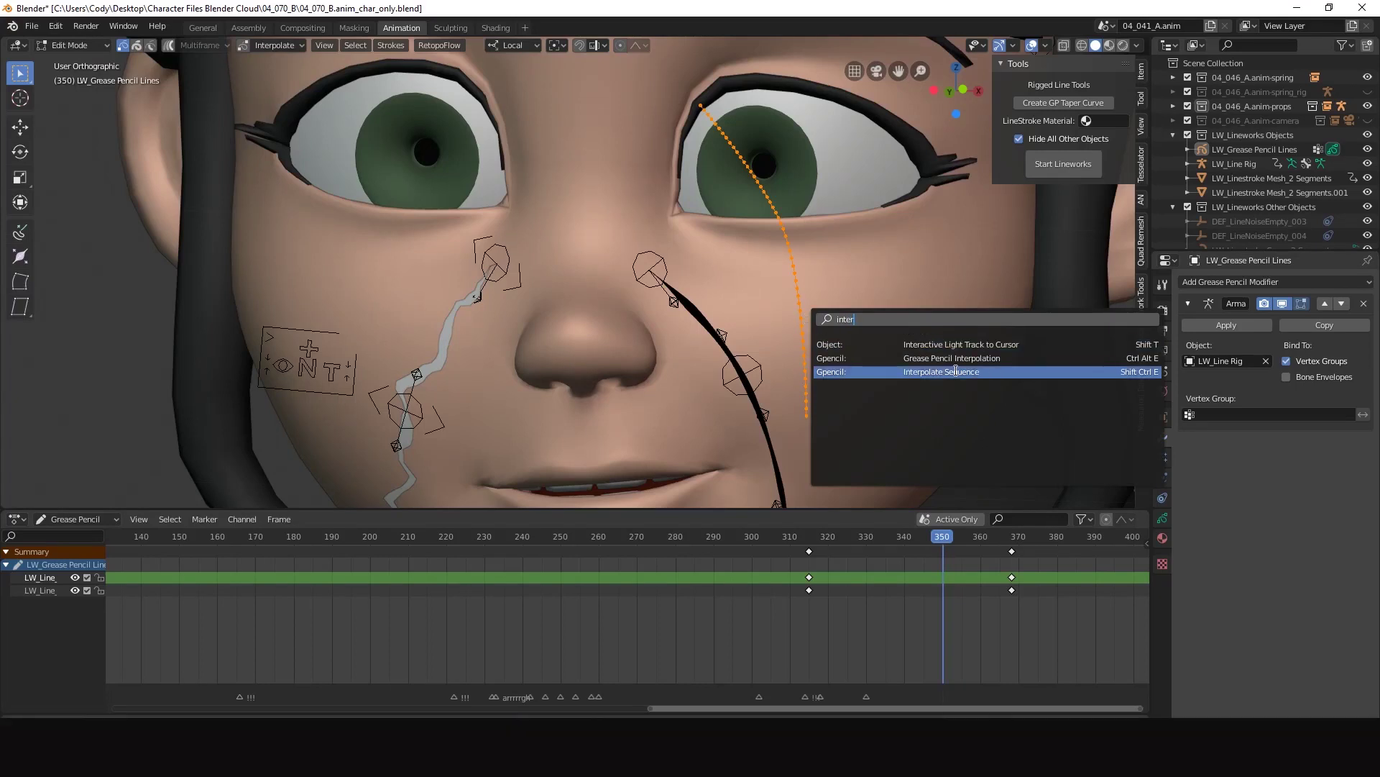
click(957, 369)
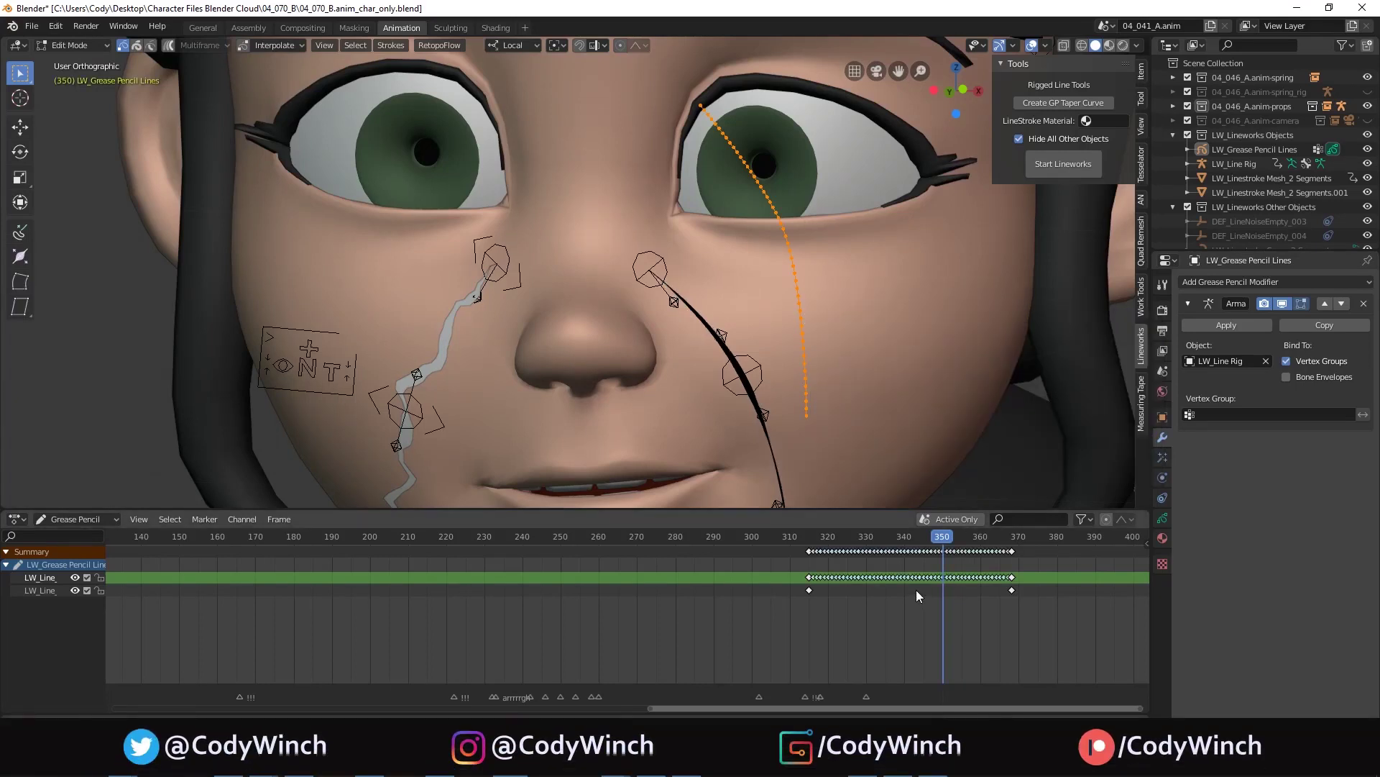
mouse_move(903, 581)
mouse_down()
mouse_move(822, 584)
mouse_move(994, 593)
mouse_move(844, 584)
mouse_up()
- Put the line rig in Pose Mode and move the black cheek line's middle control outward toward the ear at frame 324
key(ctrl+Tab)
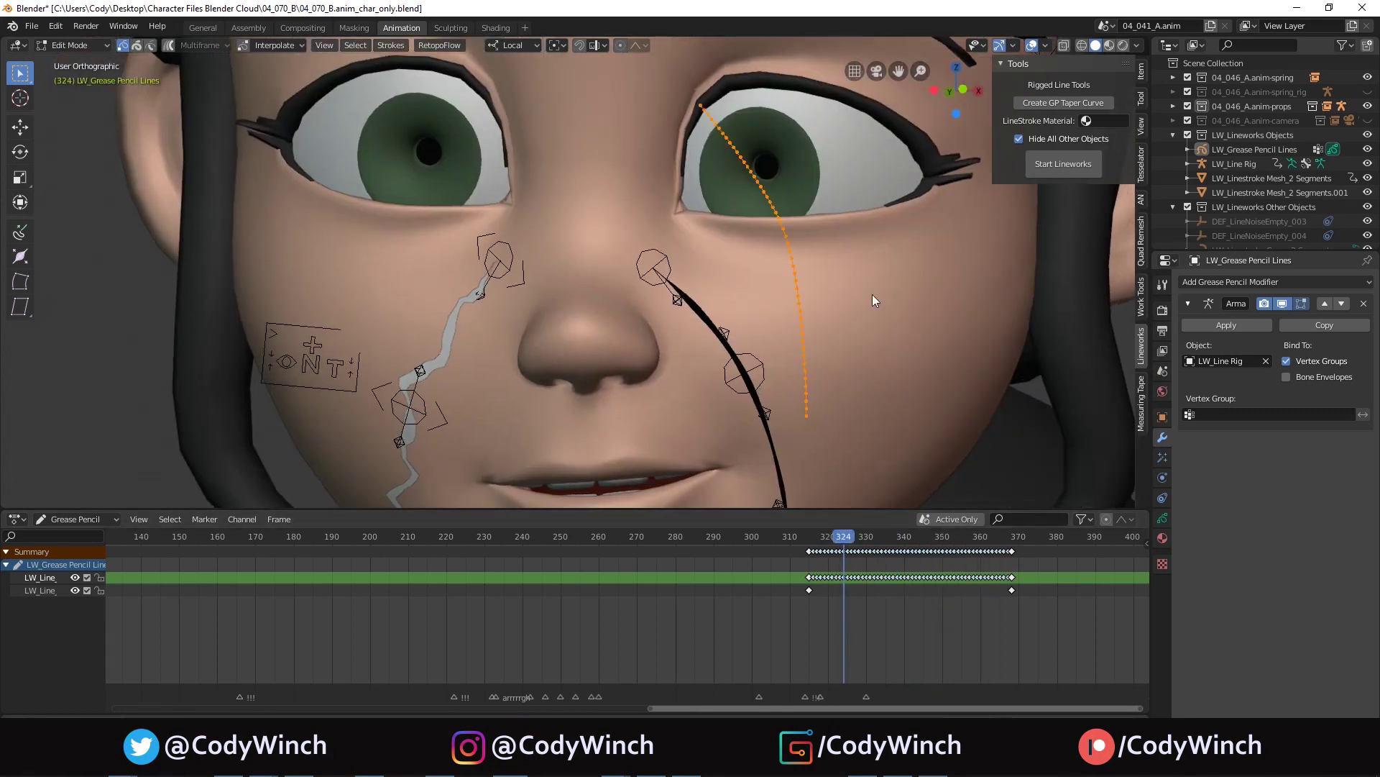
click(788, 387)
click(763, 351)
key(ctrl+Tab)
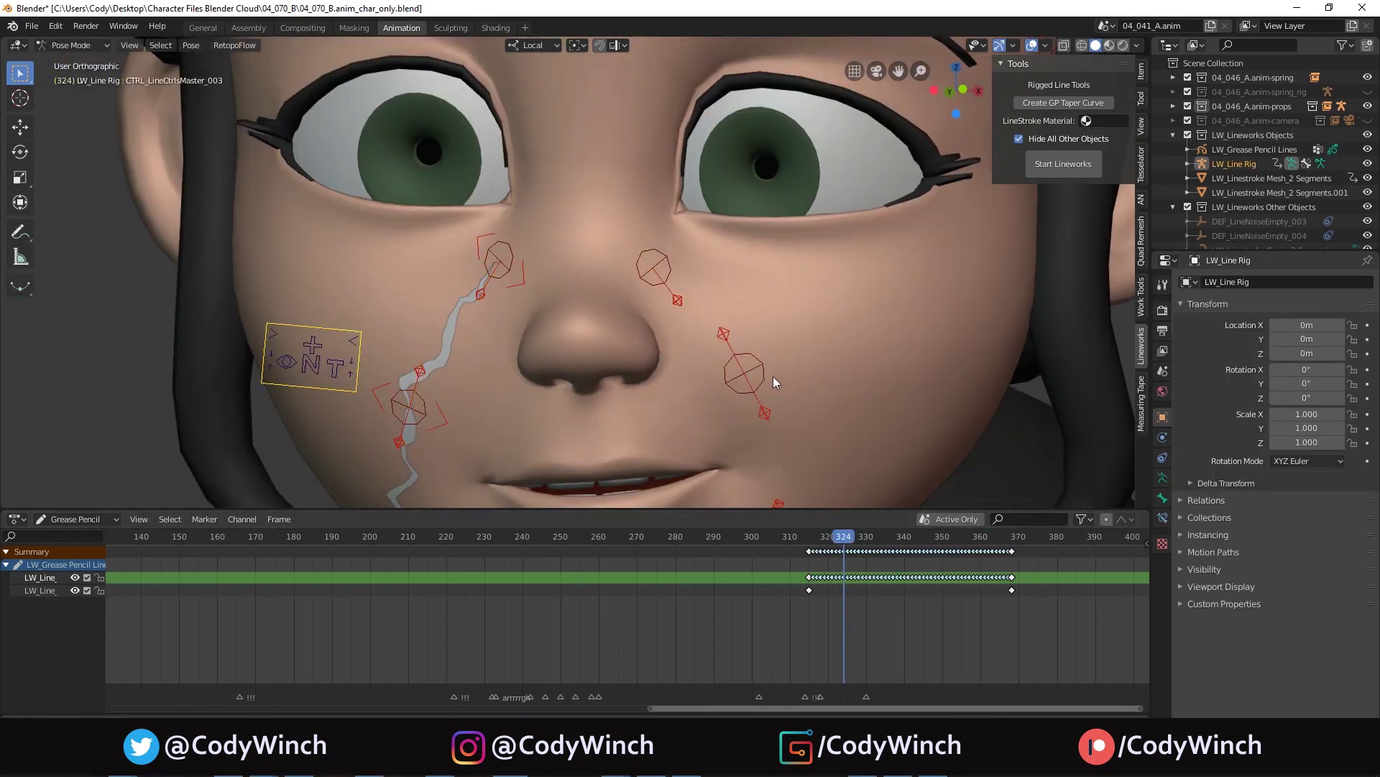
key(g)
right_click(801, 310)
key(z)
click(799, 402)
key(g)
click(861, 328)
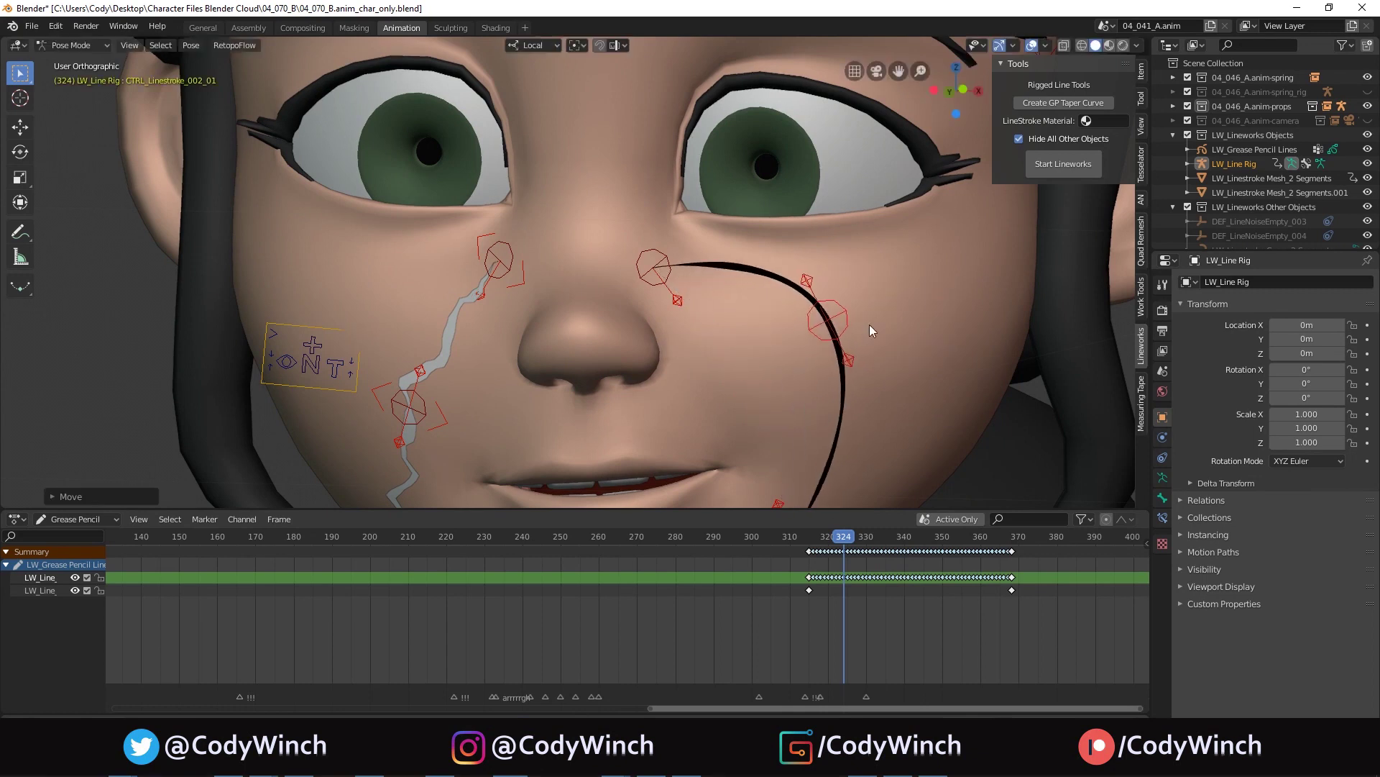
- Rotate and scale the black cheek line's middle control to bend the stroke sharply beneath the eye
key(r)
click(826, 399)
key(s)
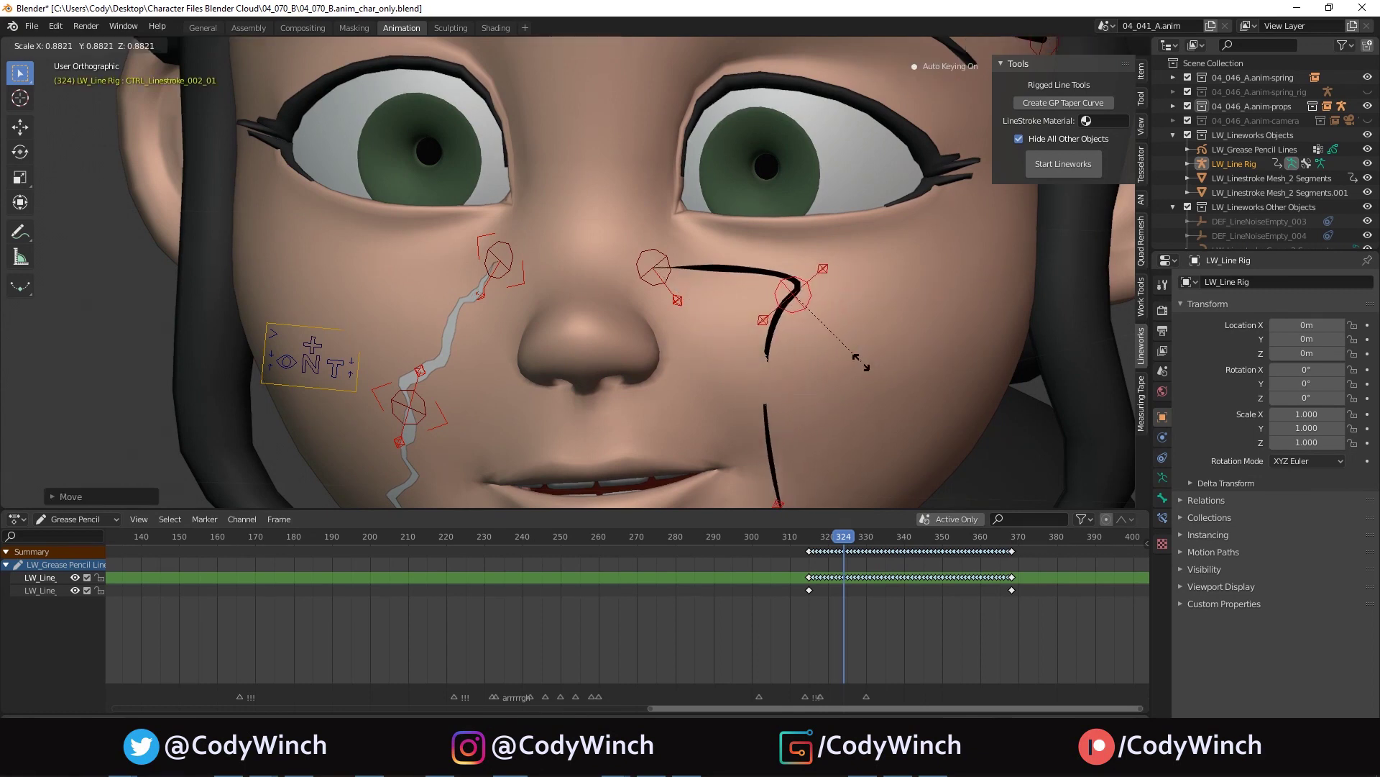
click(859, 362)
key(r)
key(r)
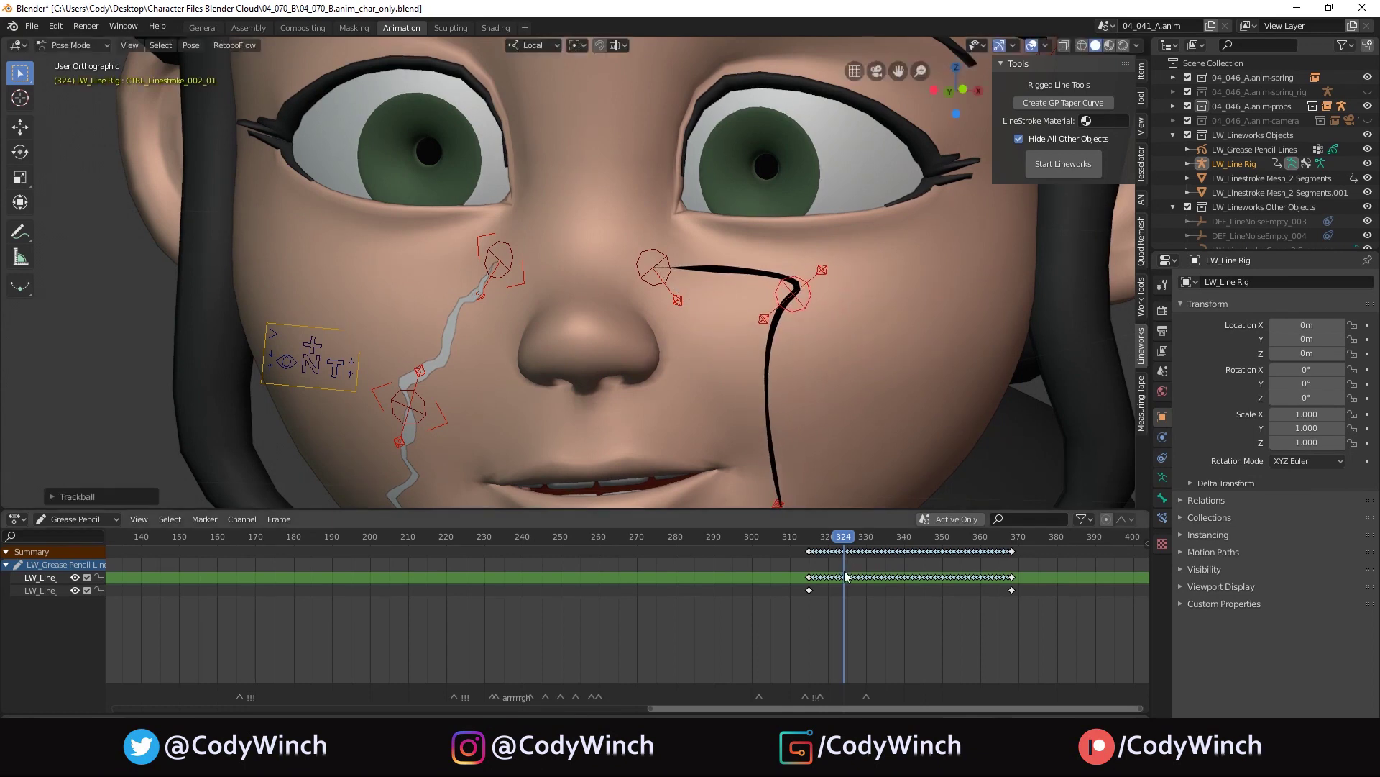
- Scrub and play the animation to examine how the posed line and its interpolated thickness change over time
drag(951, 586, 839, 574)
key(space)
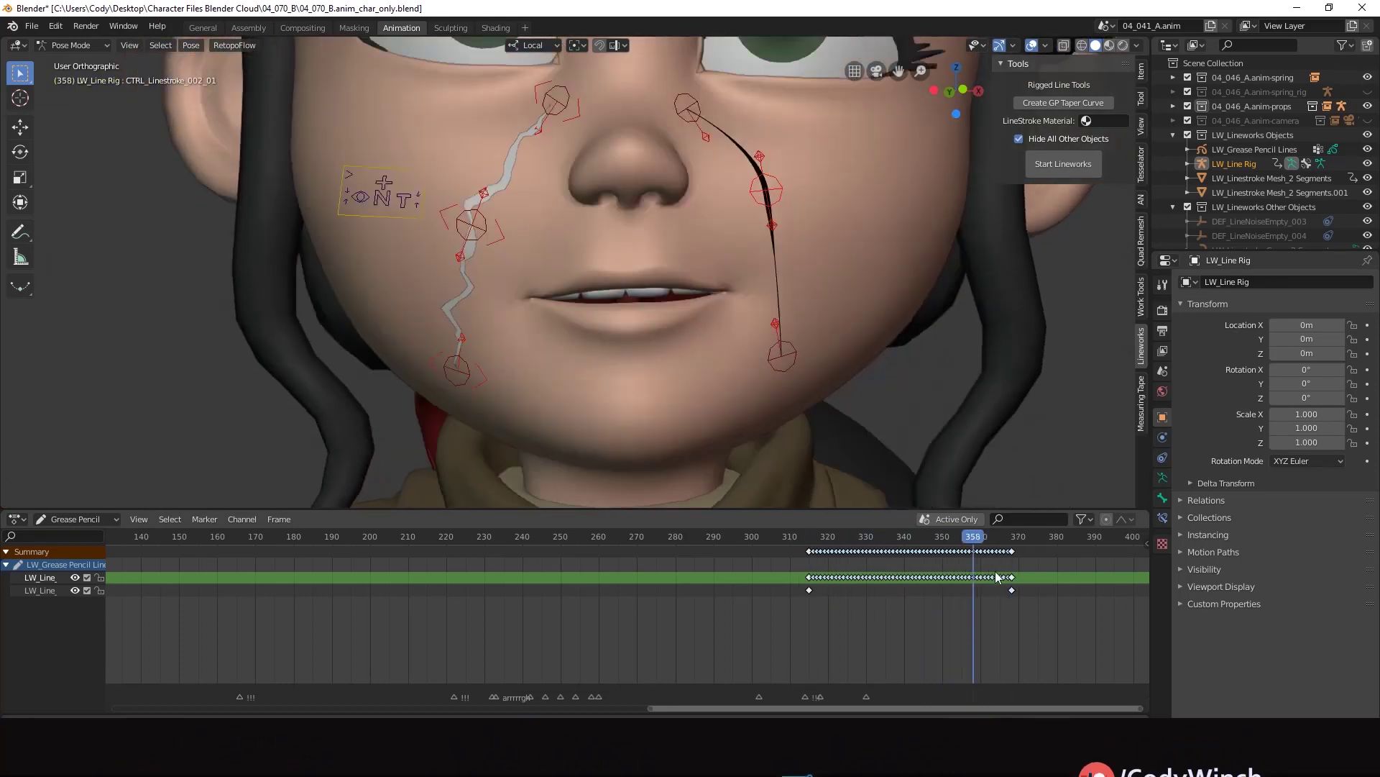
drag(1015, 576, 856, 573)
key(space)
key(space)
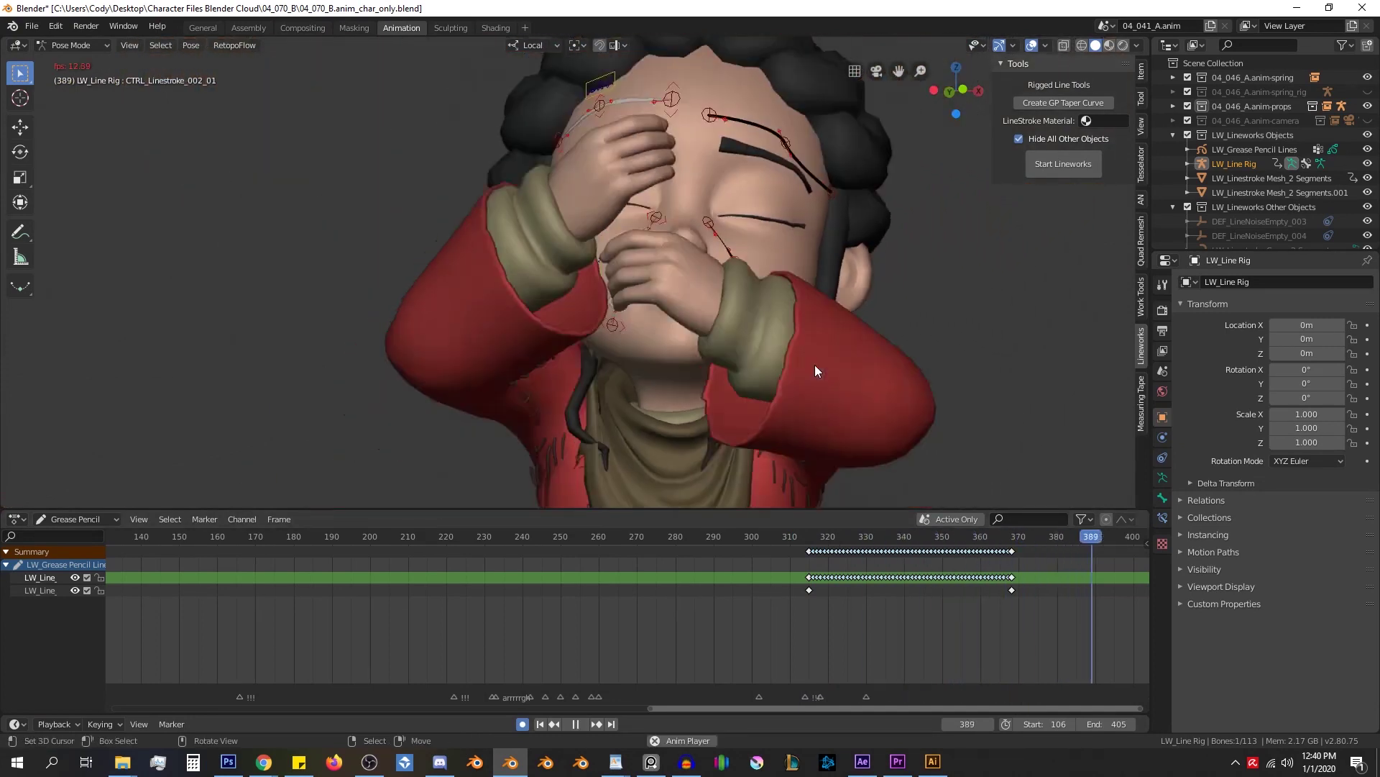
- Go to frame 202, move and rotate the light forehead line's inner control, and return to Object Mode
key(ctrl+Tab)
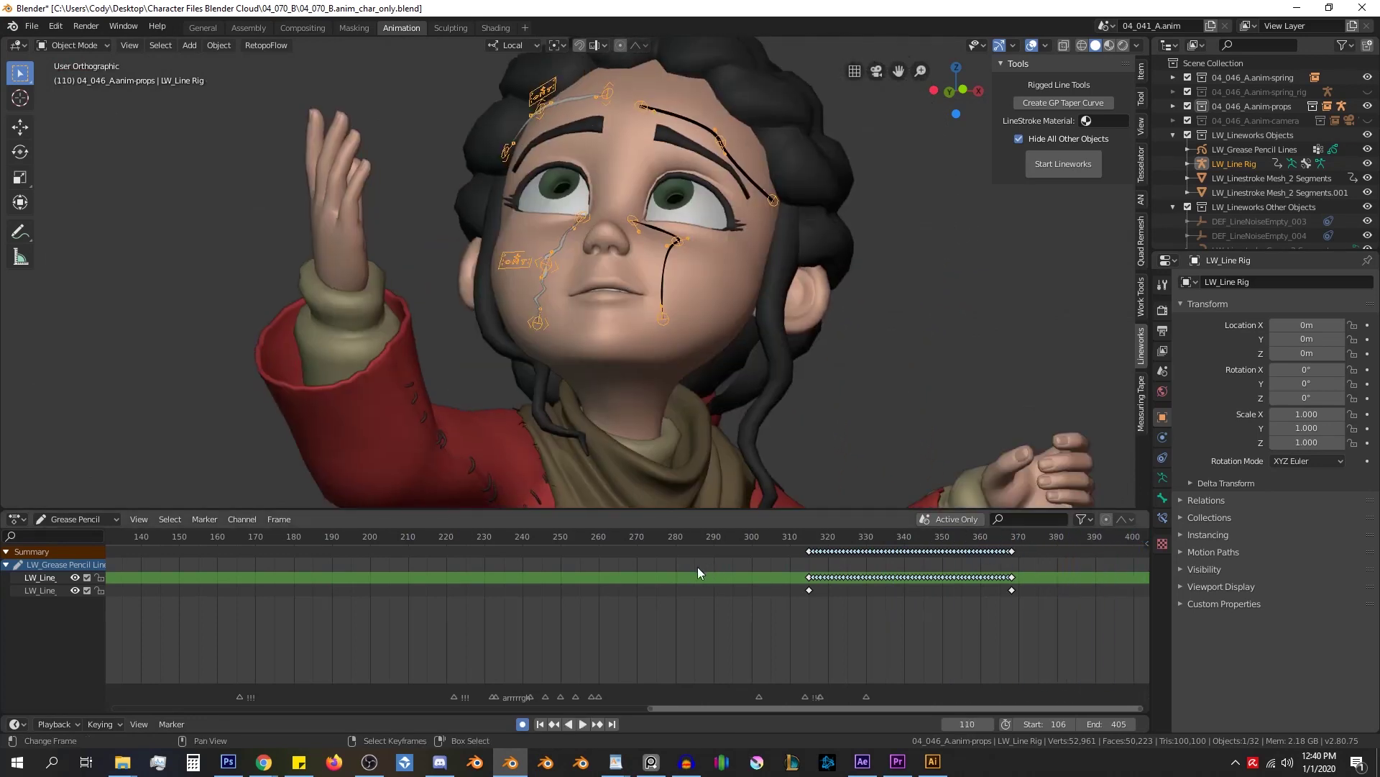
drag(697, 566, 378, 567)
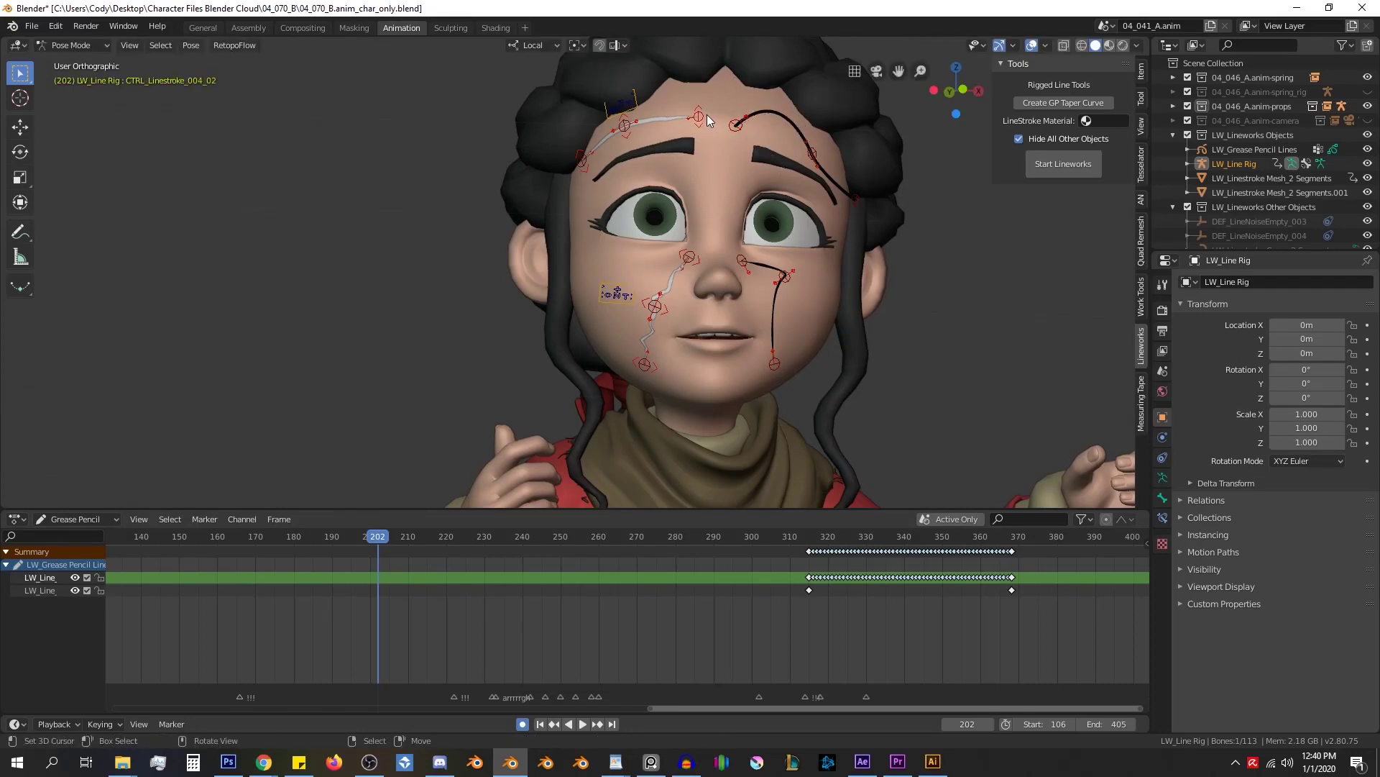
drag(699, 117, 706, 137)
key(r)
key(ctrl+Tab)
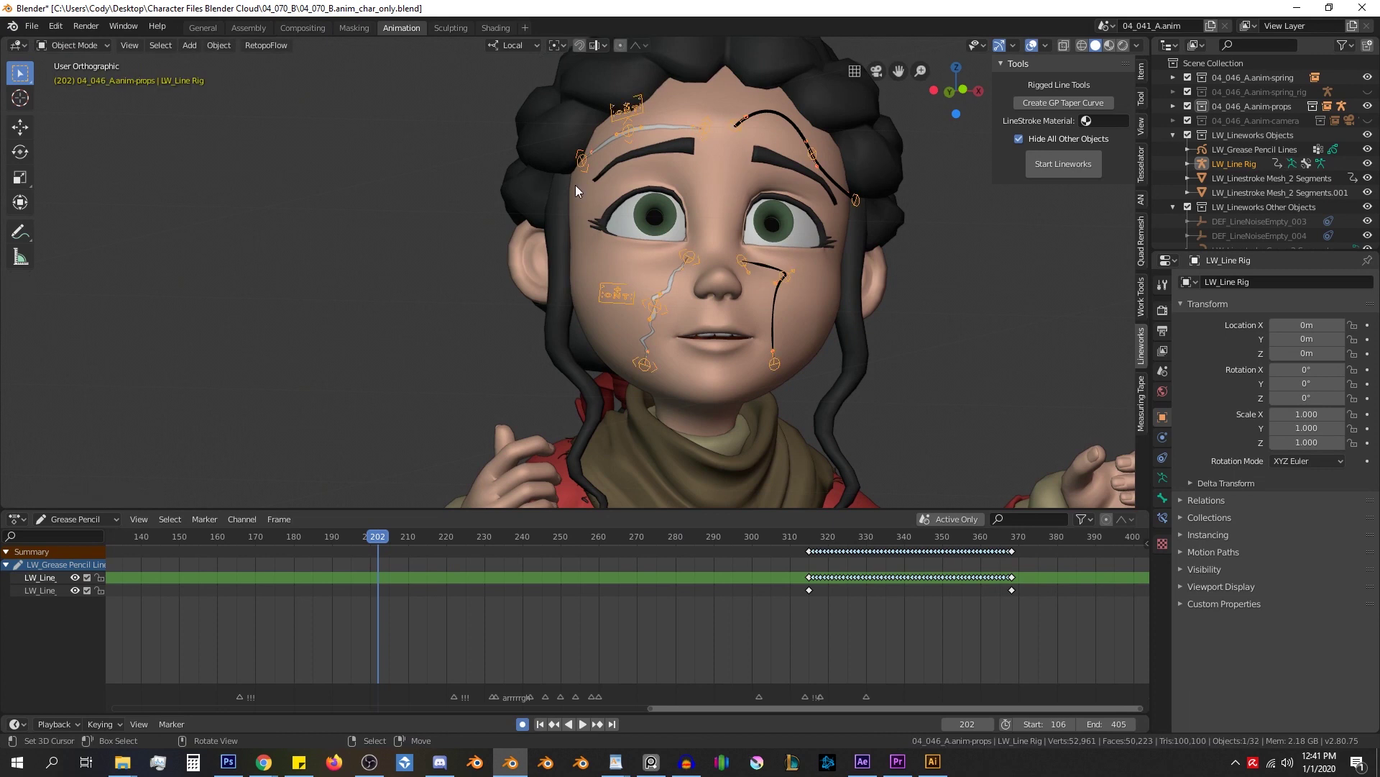
- At frame 315, return the line rig to Pose Mode and rotate and scale the black forehead line's inner control
key(space)
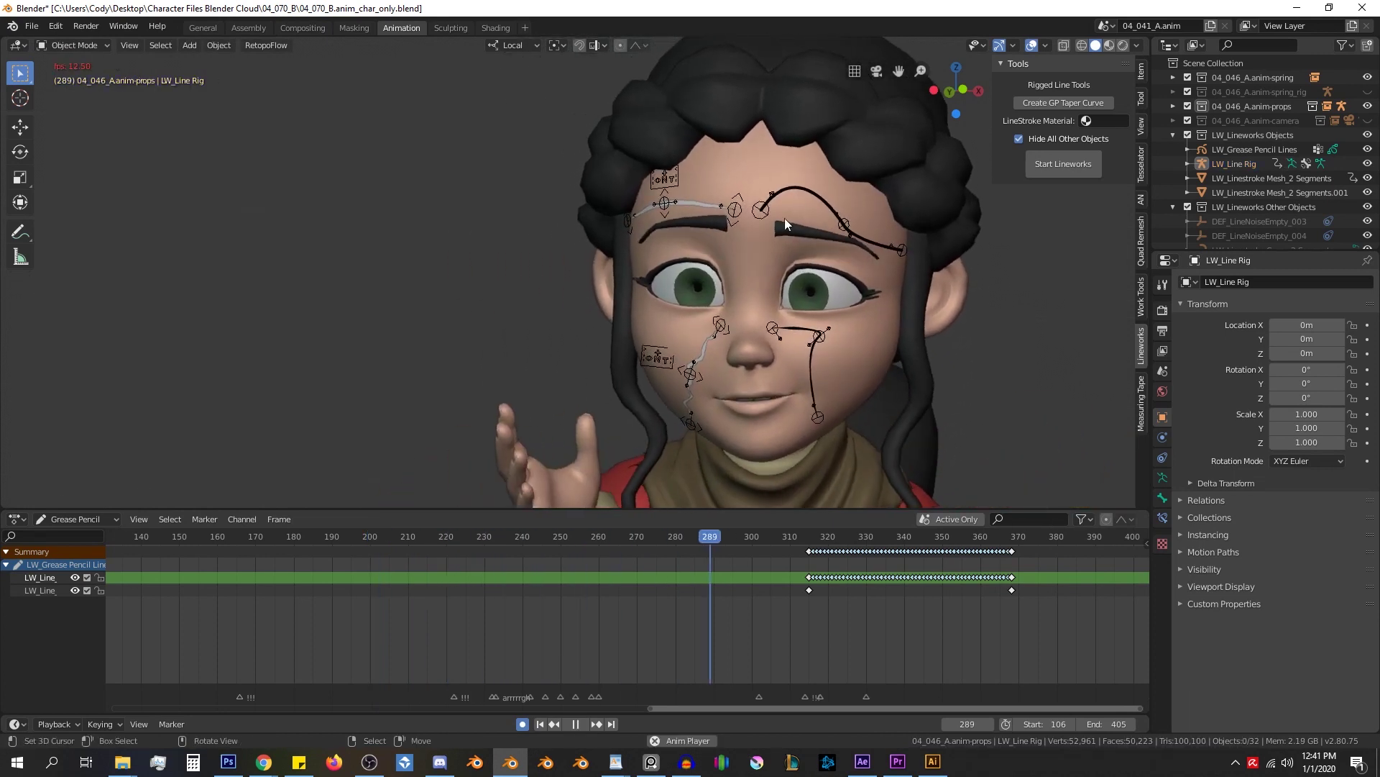
key(space)
key(ctrl+Tab)
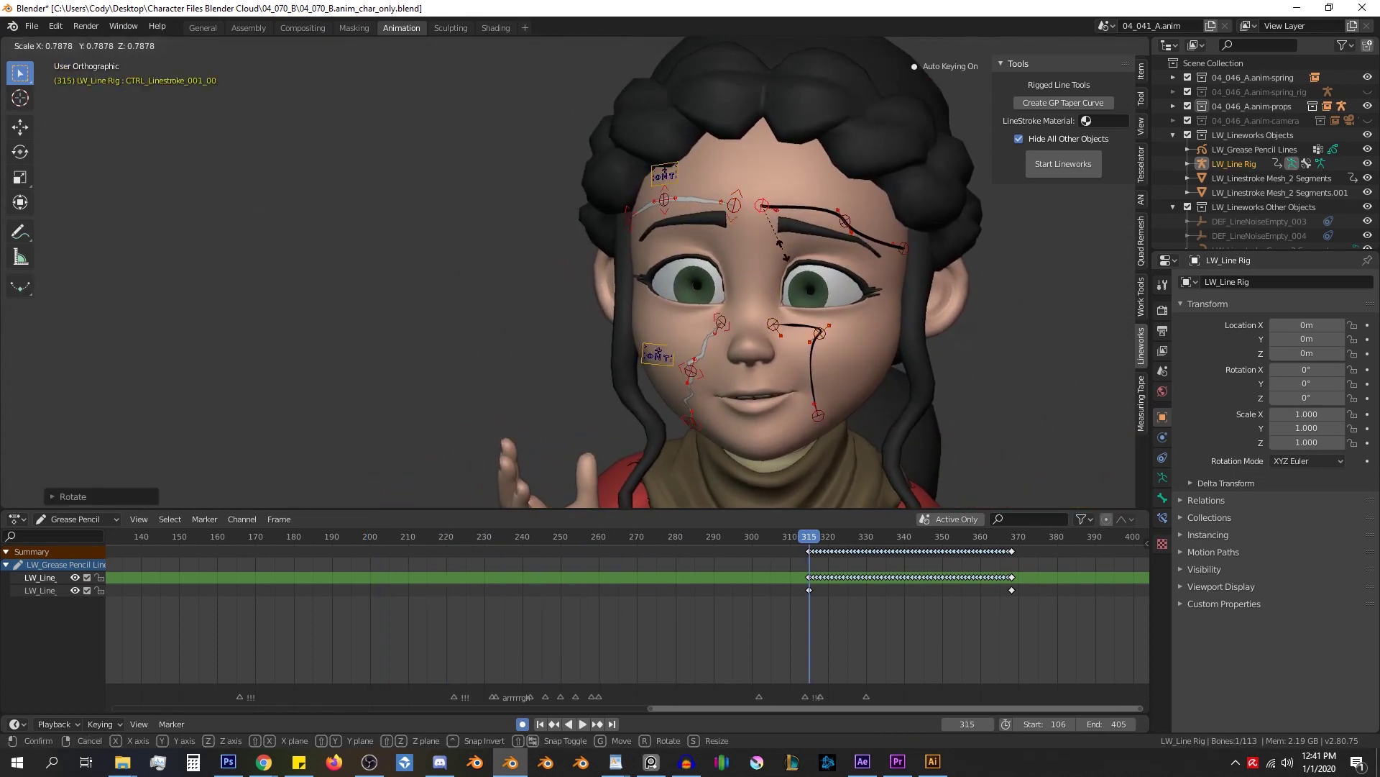